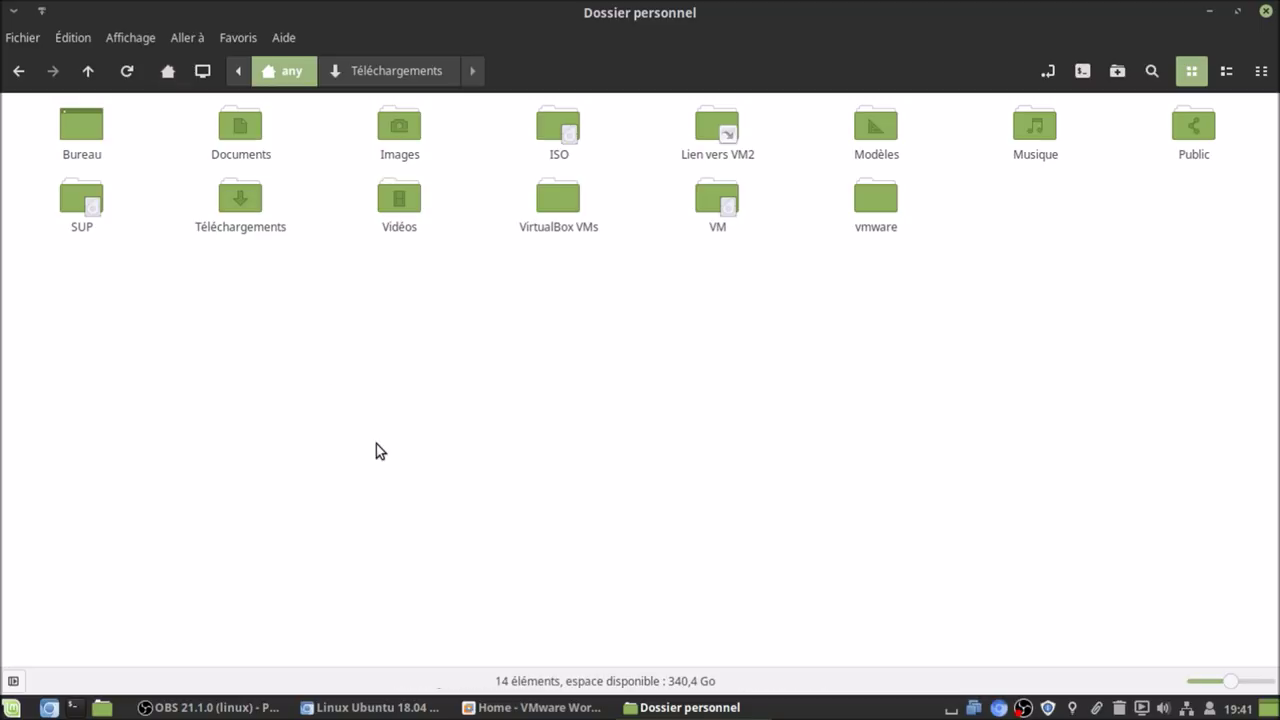
- Bring up the Ubuntu 18.04 Deepin article, scroll to its Galerie, and enlarge the boot-menu screenshot
left_click(360, 708)
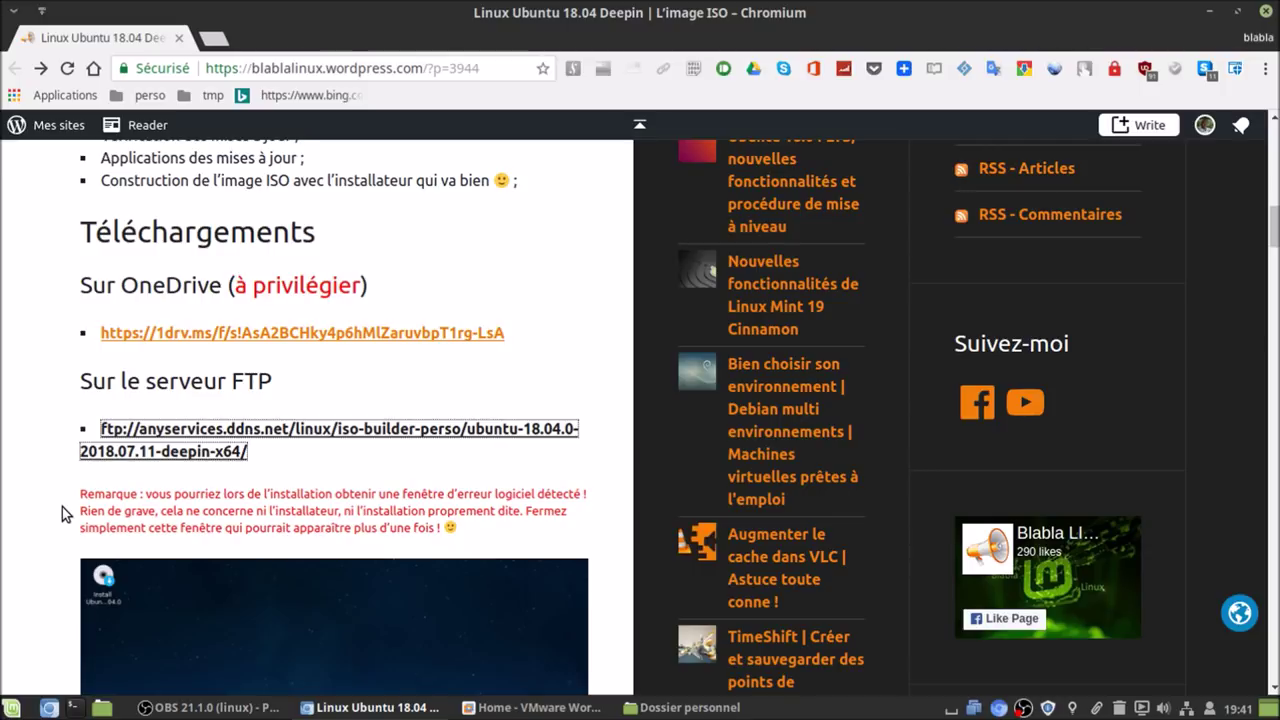
scroll(62, 507, "down", 4)
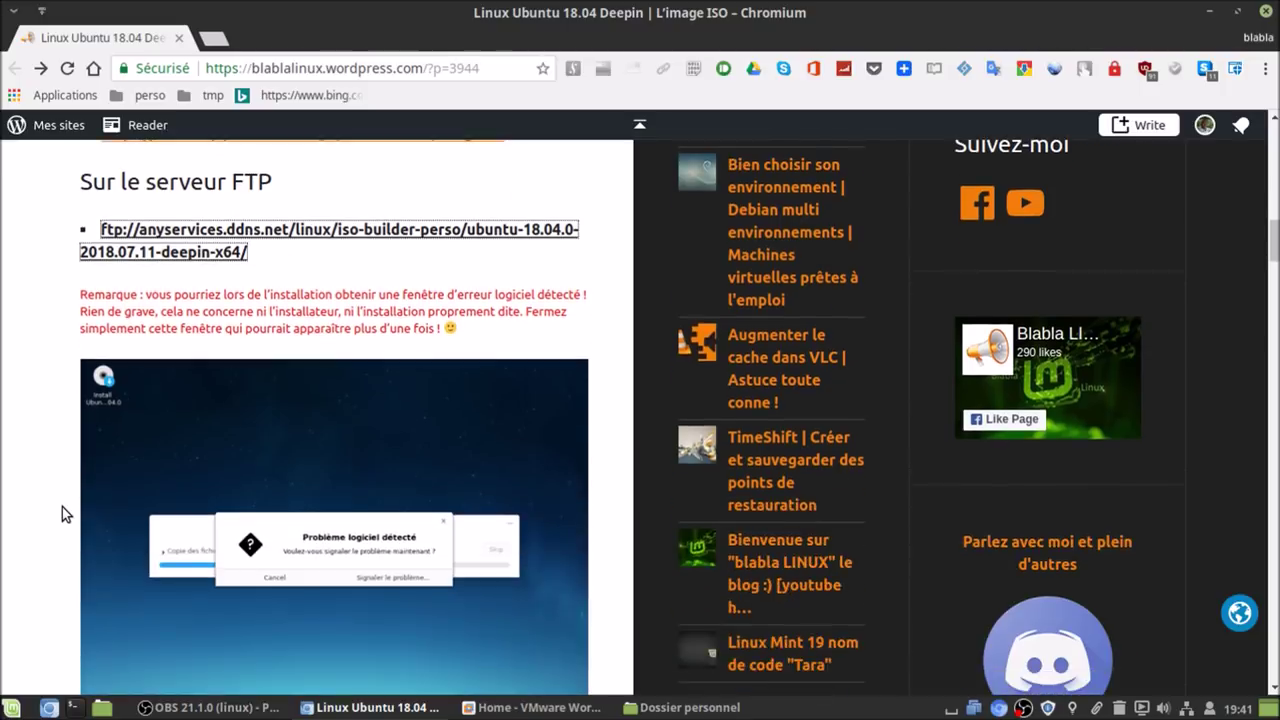
scroll(149, 438, "down", 3)
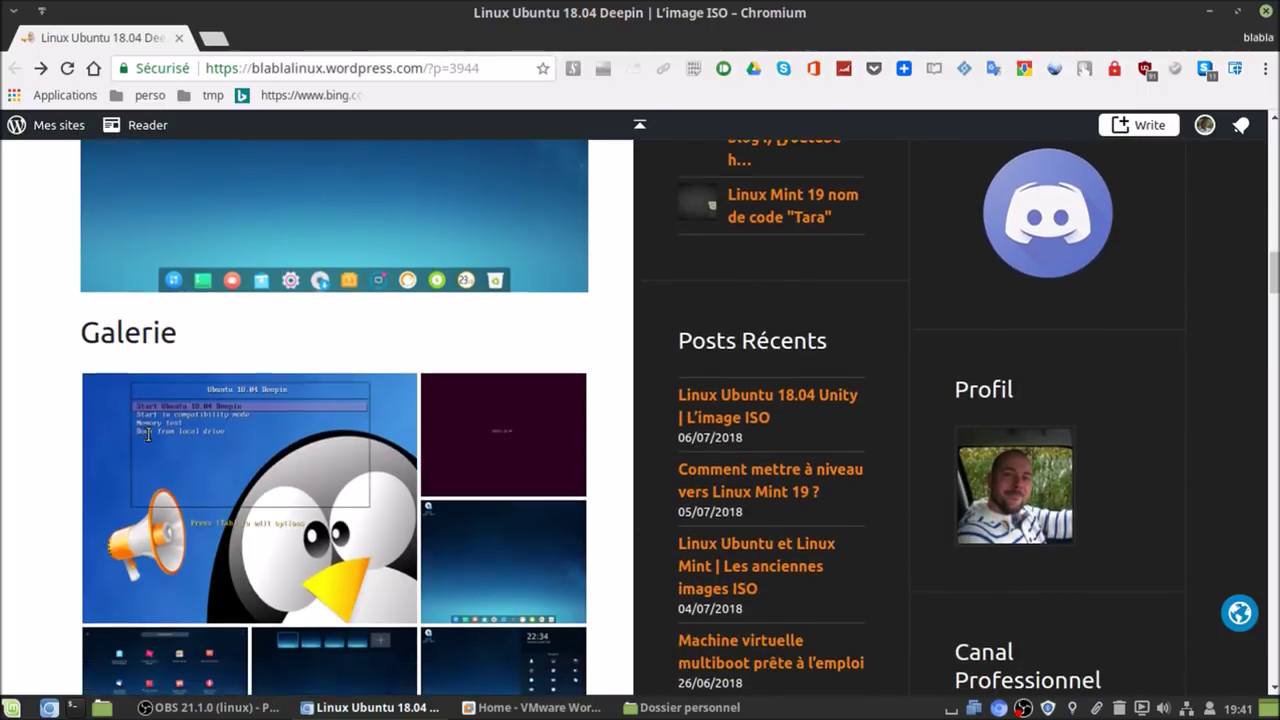
left_click(162, 432)
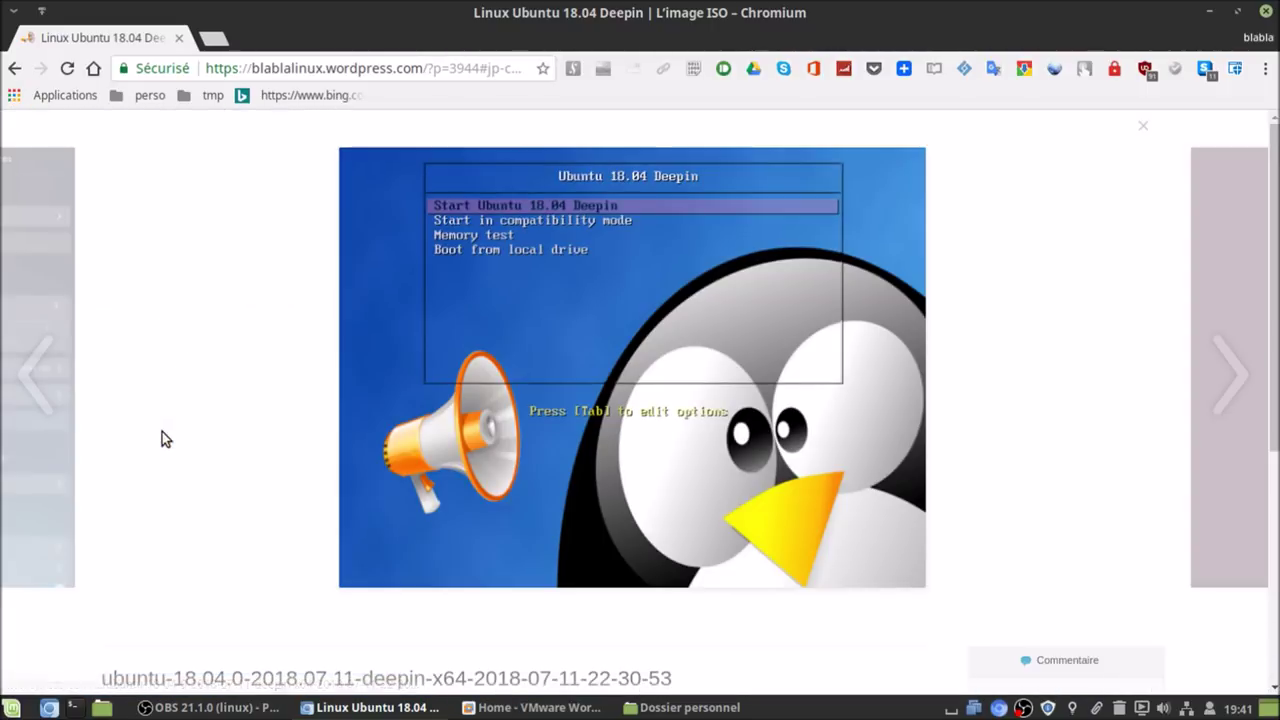
- Page through all the gallery screenshots, from the boot menu to the settings screenshot
left_click(1224, 412)
left_click(1224, 412)
left_click(1224, 412)
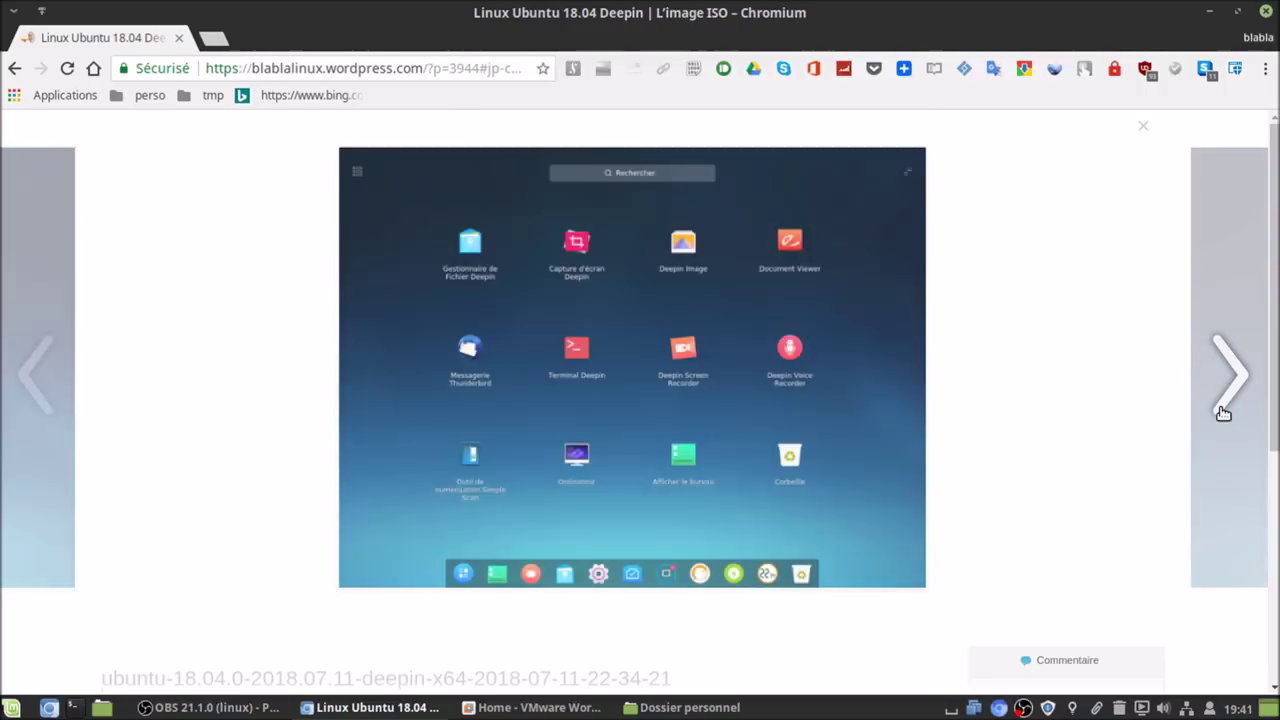
left_click(1224, 412)
left_click(1224, 412)
left_click(1224, 412)
left_click(1224, 412)
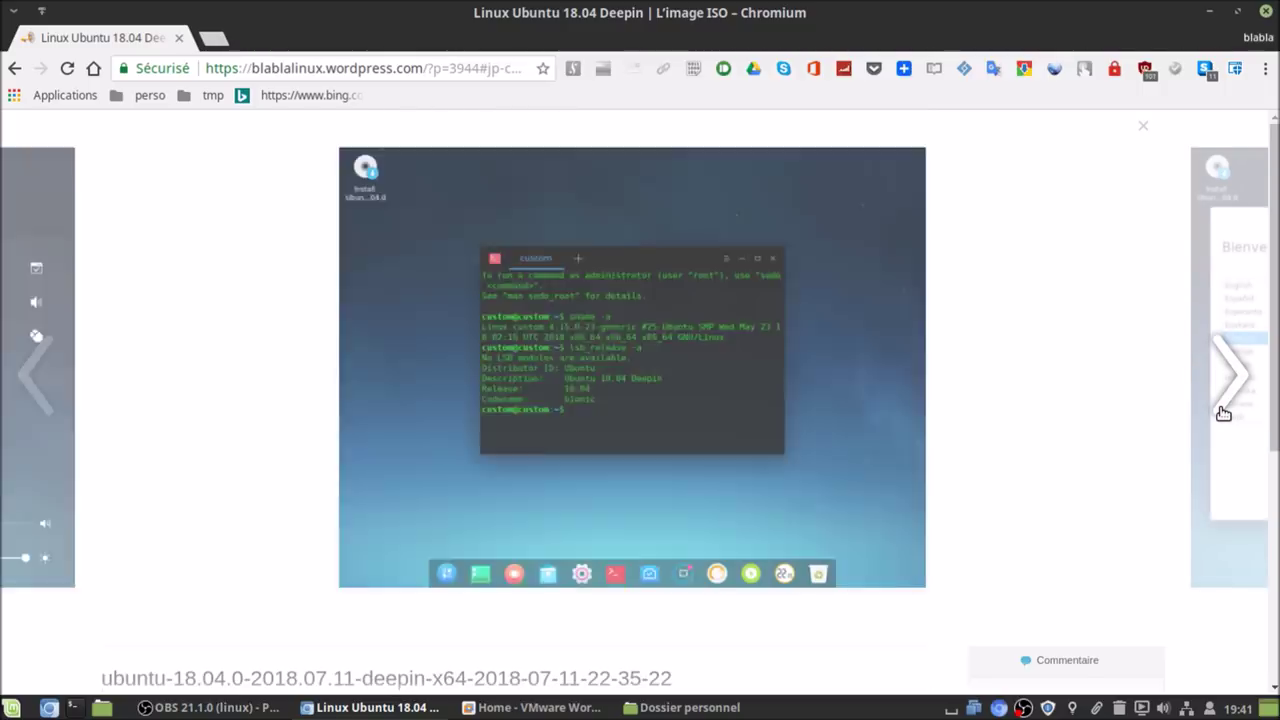
left_click(1224, 412)
left_click(1224, 412)
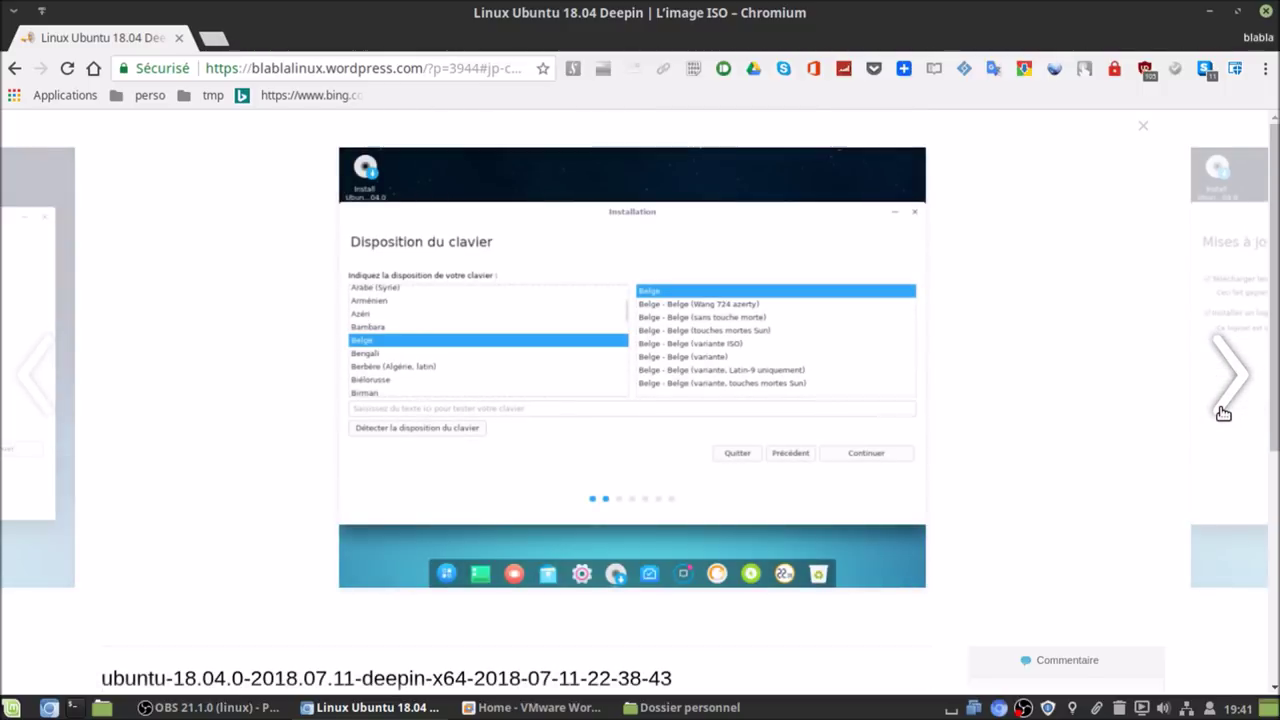
left_click(1224, 412)
left_click(1224, 412)
left_click(1224, 412)
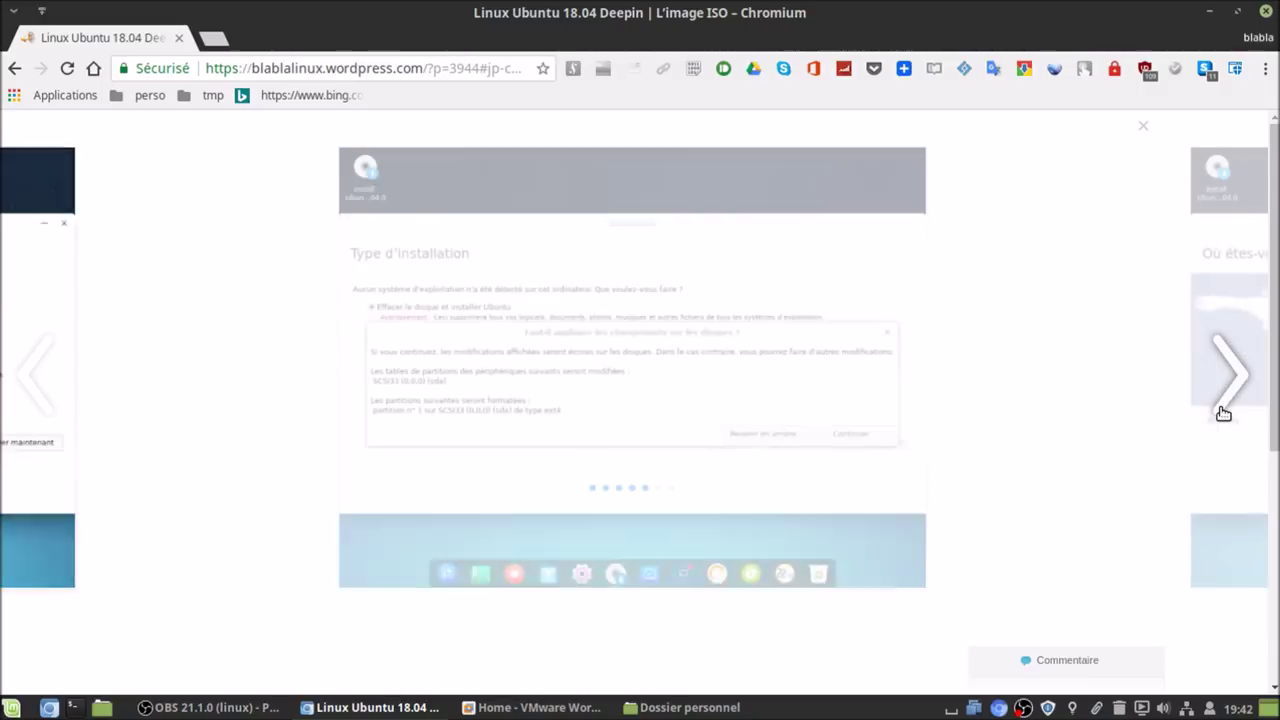
left_click(1224, 412)
left_click(1224, 412)
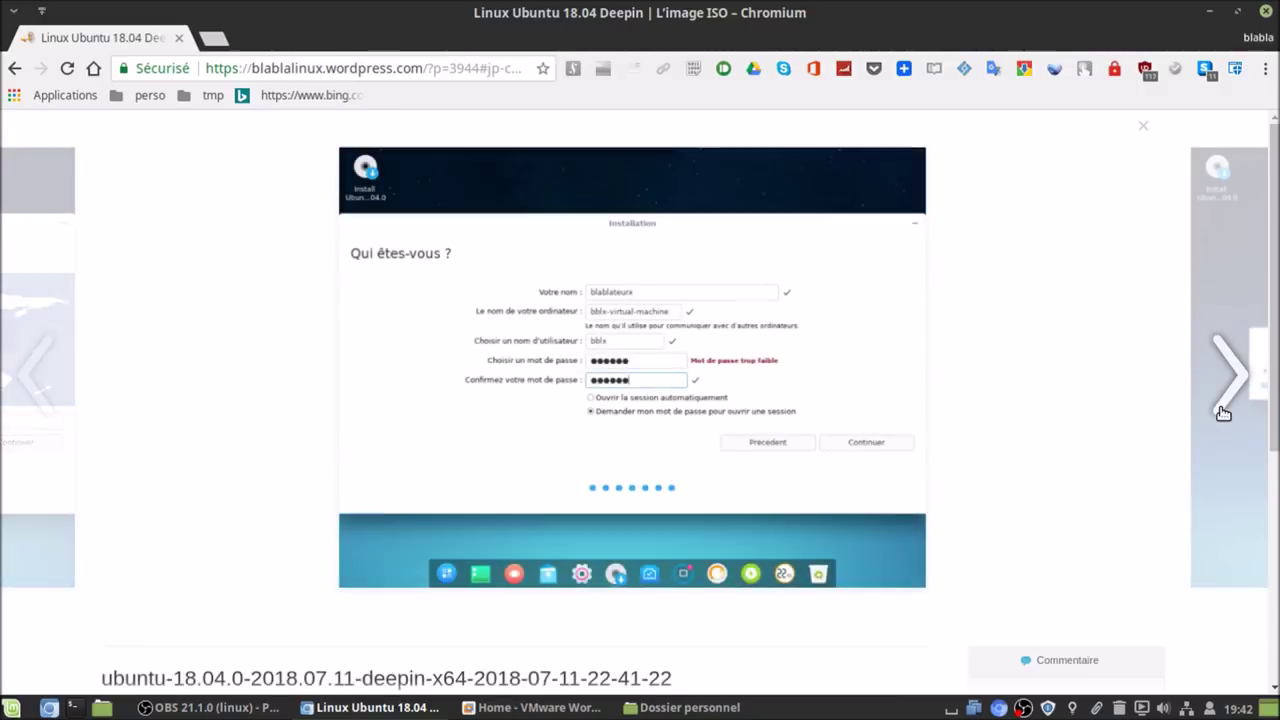
left_click(1224, 412)
left_click(1224, 412)
left_click(1224, 412)
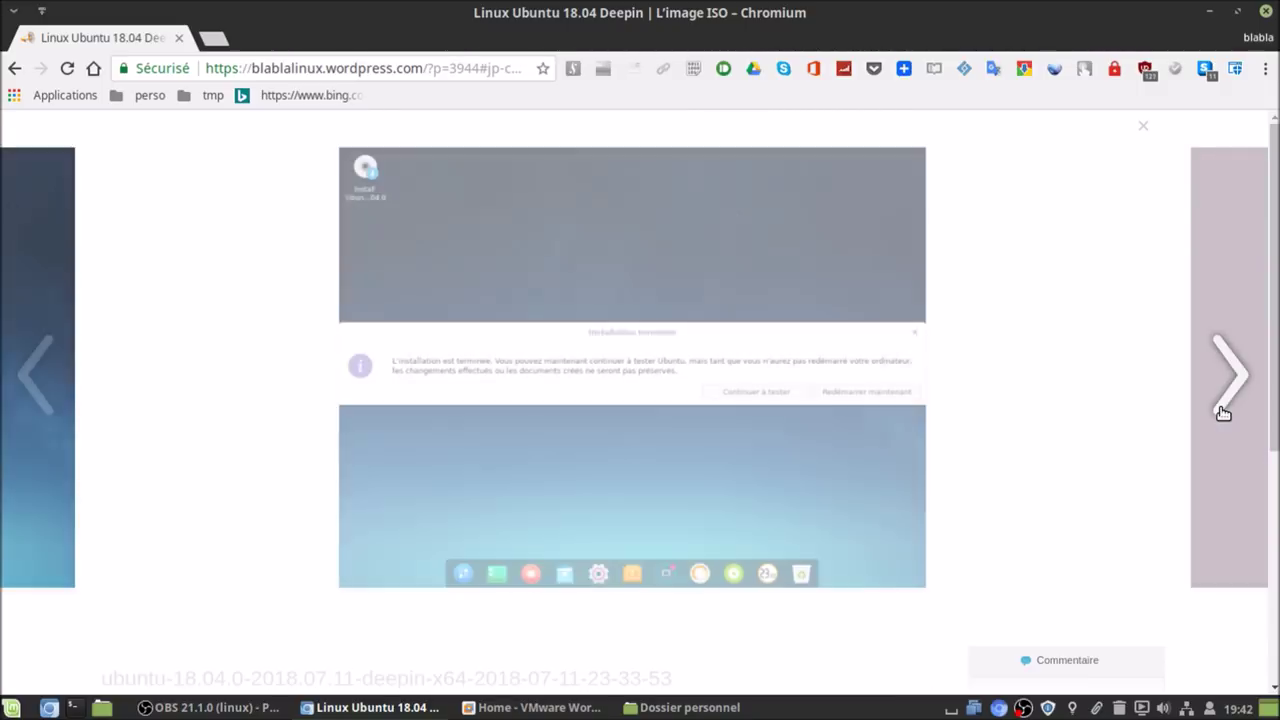
left_click(1224, 412)
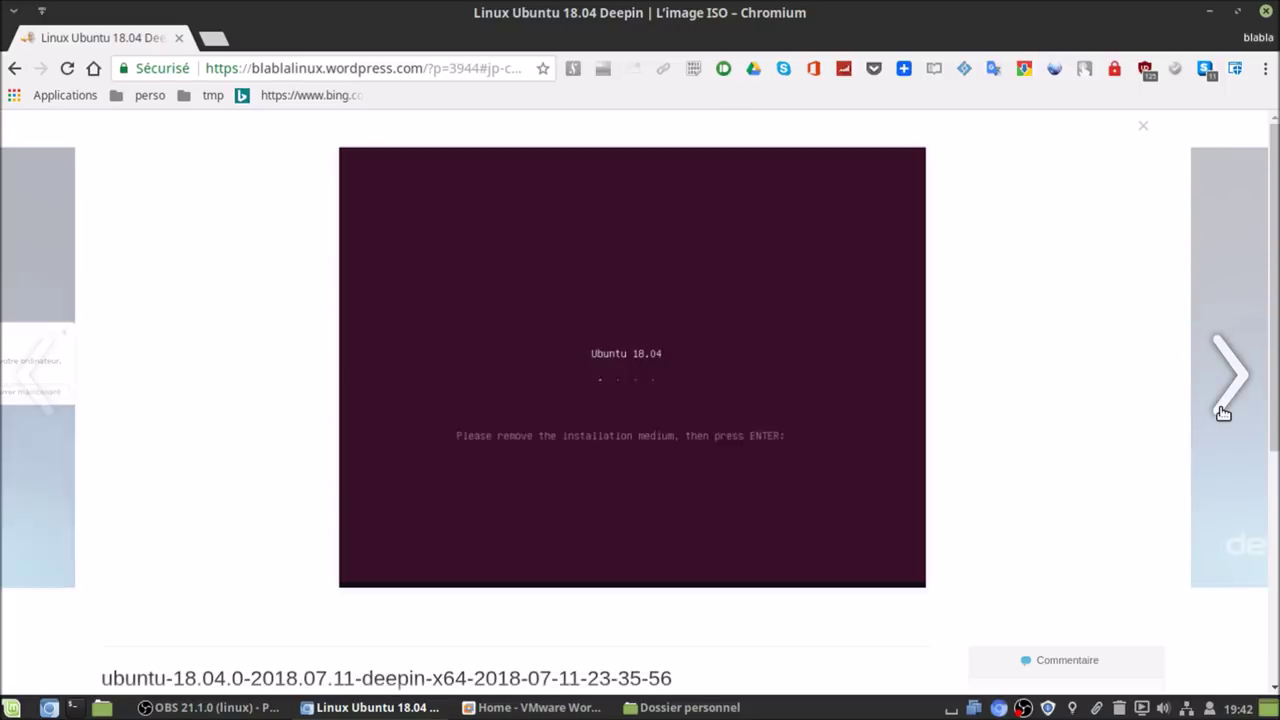
left_click(1224, 412)
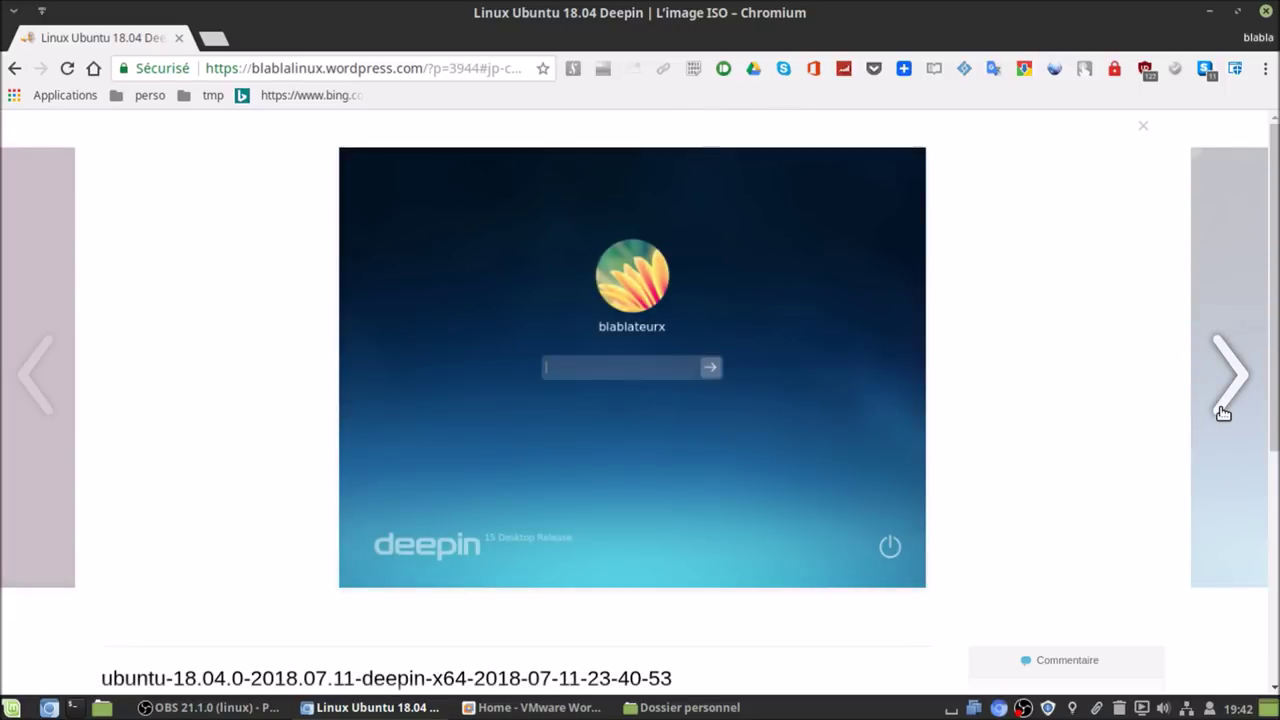
left_click(1224, 412)
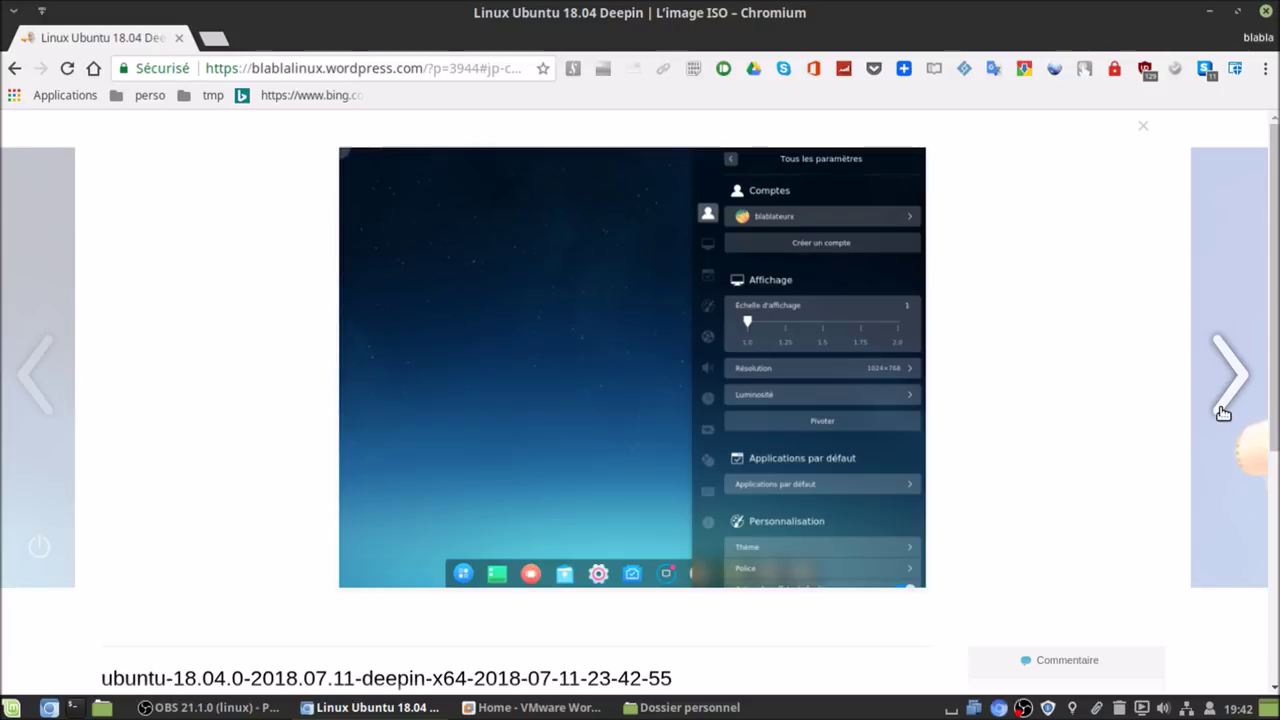
- Close the screenshot viewer and scroll back to the top of the article
left_click(1144, 127)
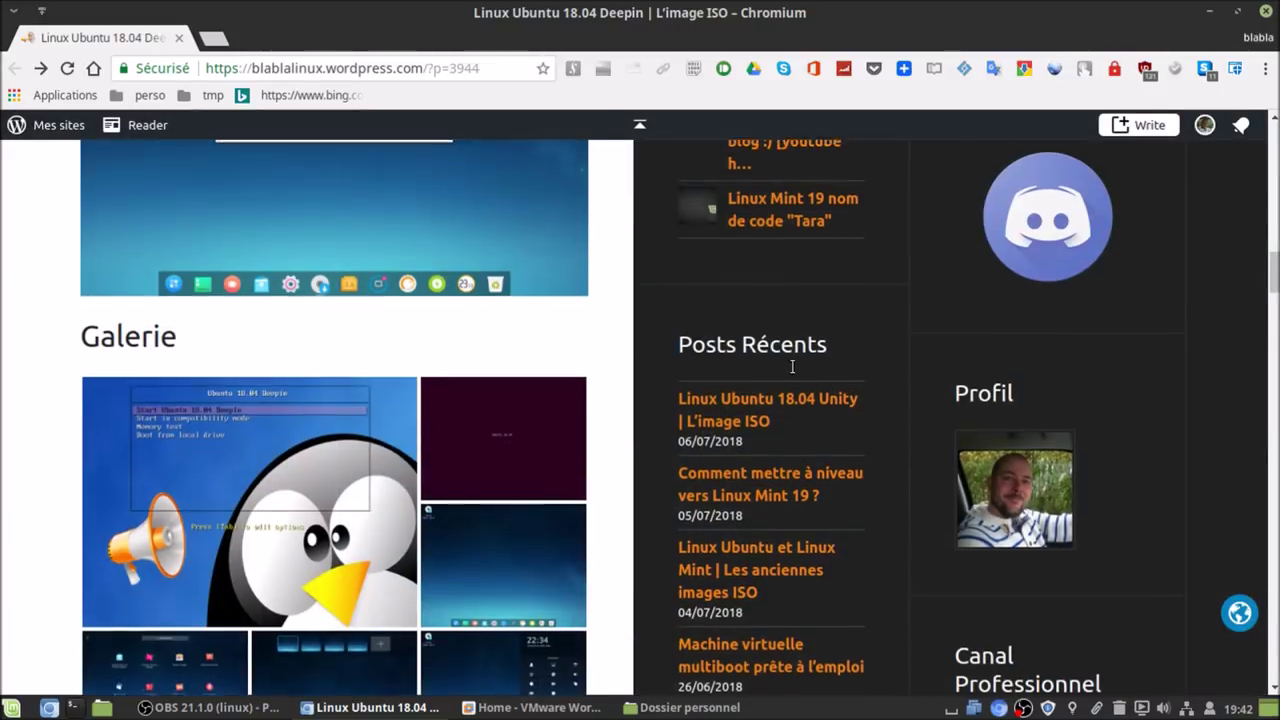
scroll(696, 388, "up", 15)
scroll(696, 390, "up", 4)
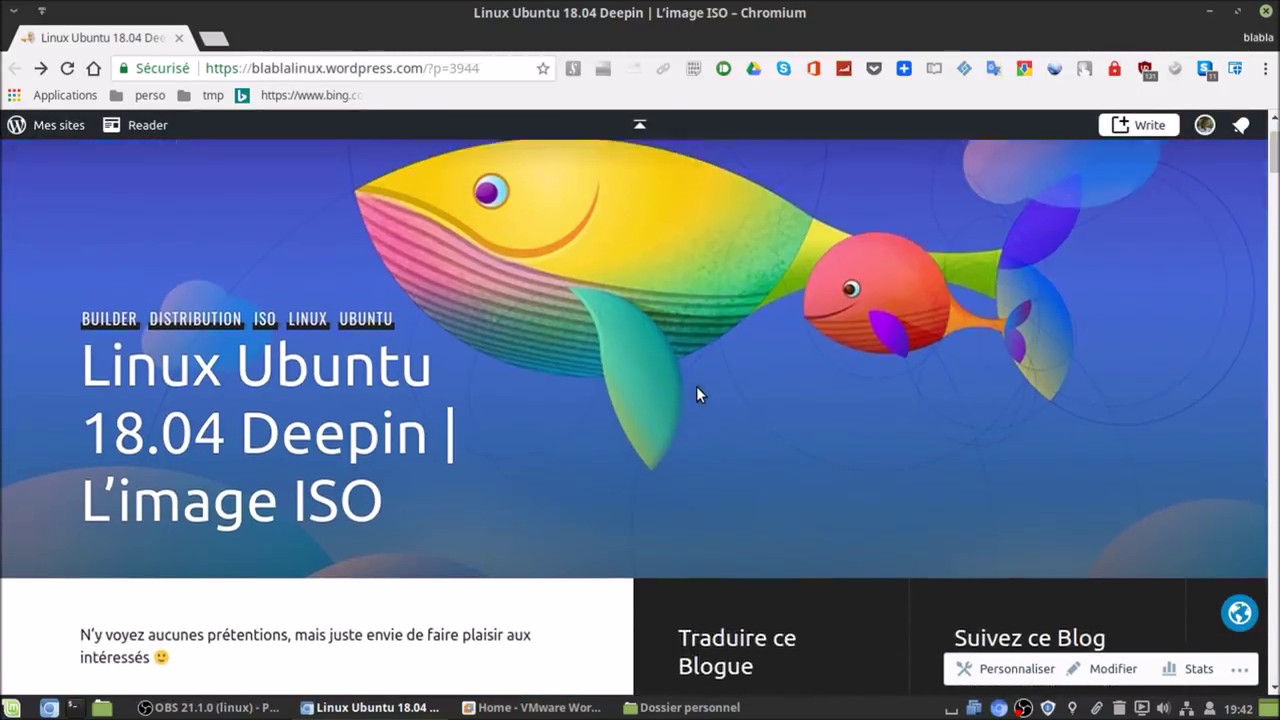
- Start a typical new VM installing from the Ubuntu 18.04 ISO, keeping Linux Ubuntu 64-bit
left_click(490, 707)
left_click(545, 405)
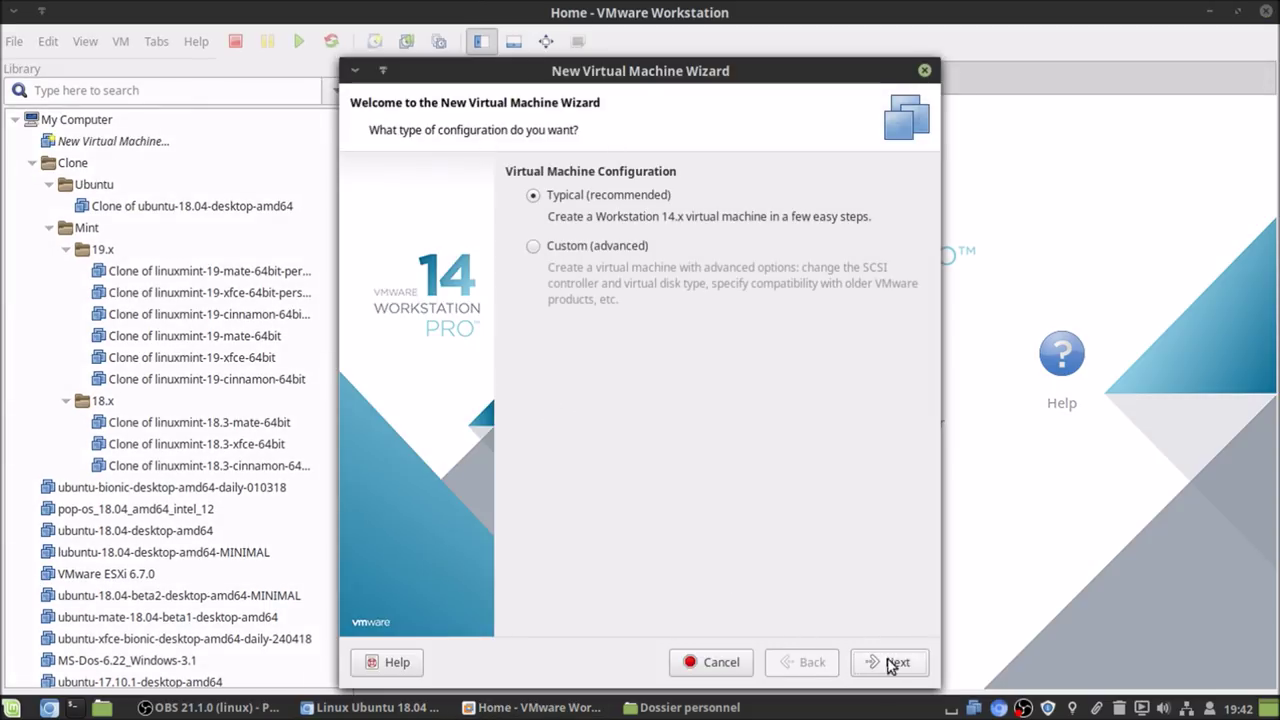
left_click(893, 662)
left_click(858, 326)
double_click(520, 100)
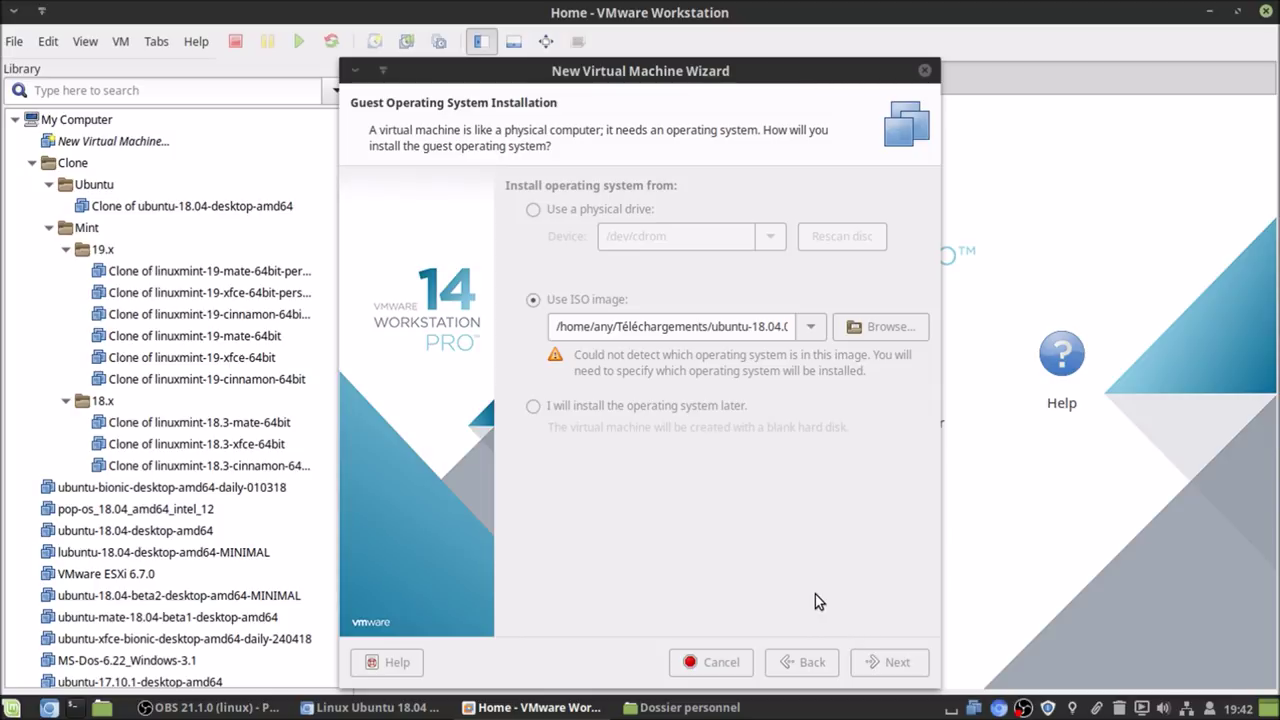
left_click(890, 666)
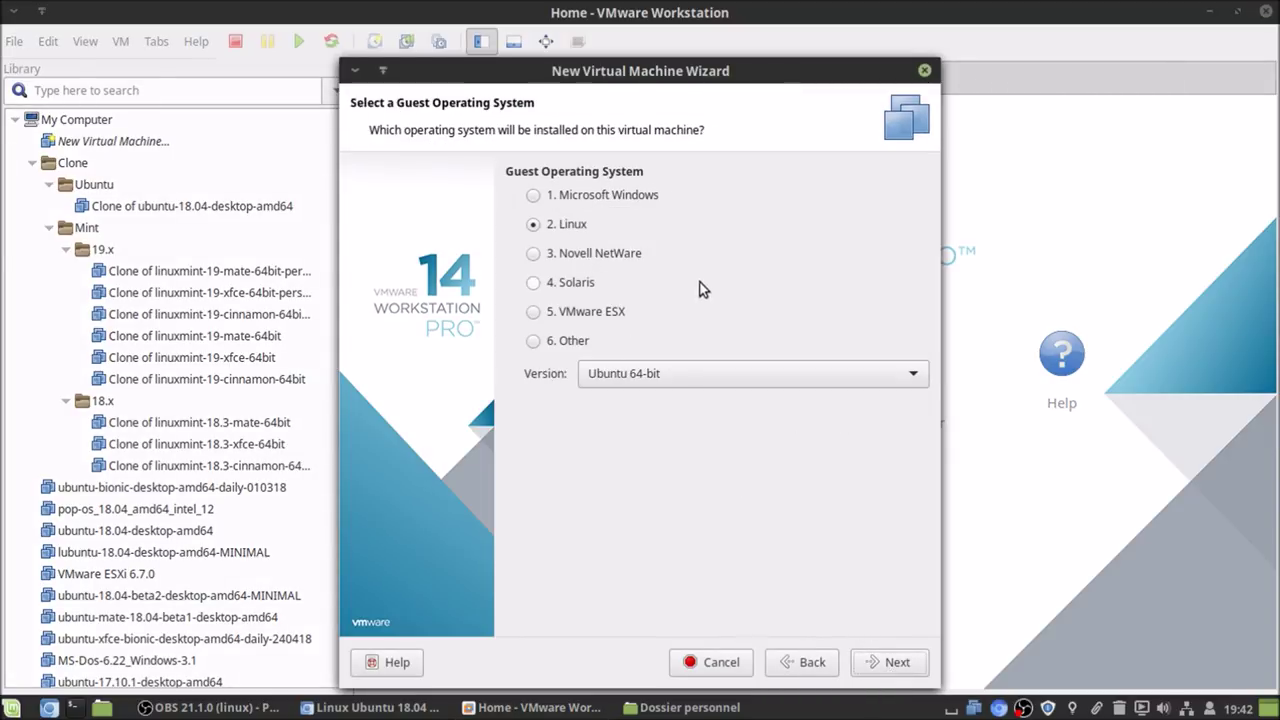
left_click(892, 662)
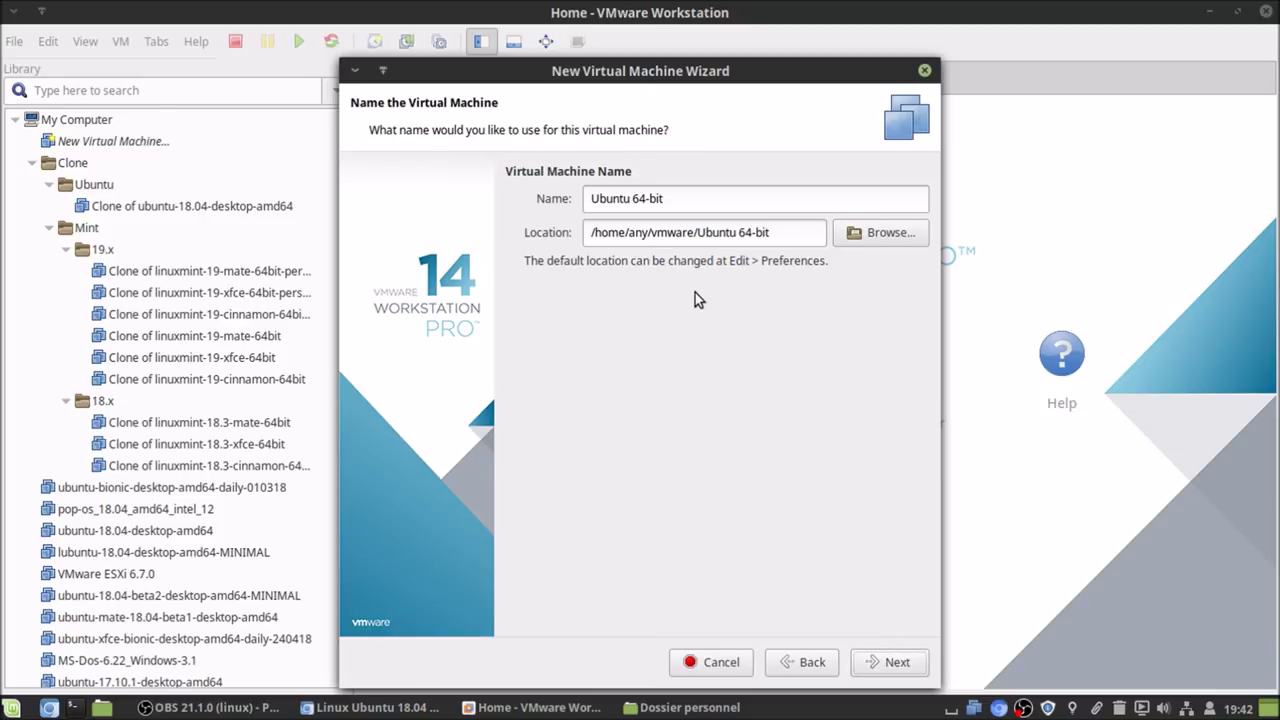
- Replace the default virtual machine name with the copied text
left_click_drag(697, 192, 503, 192)
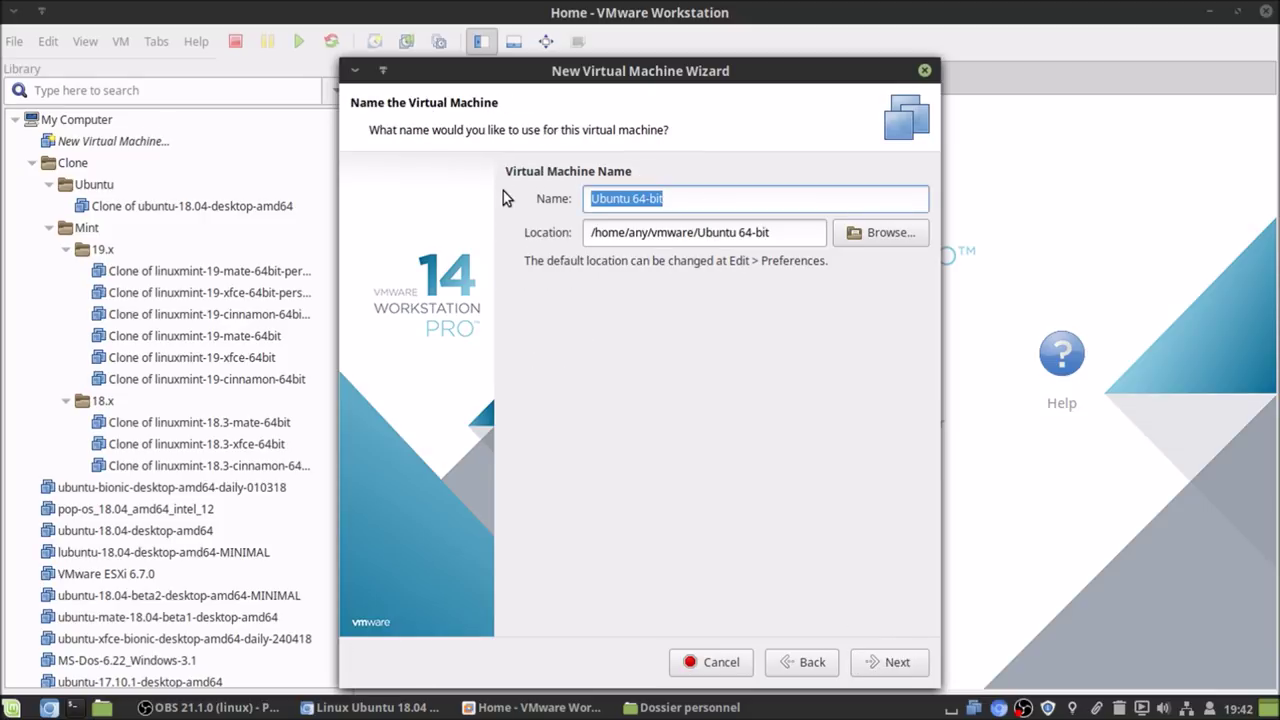
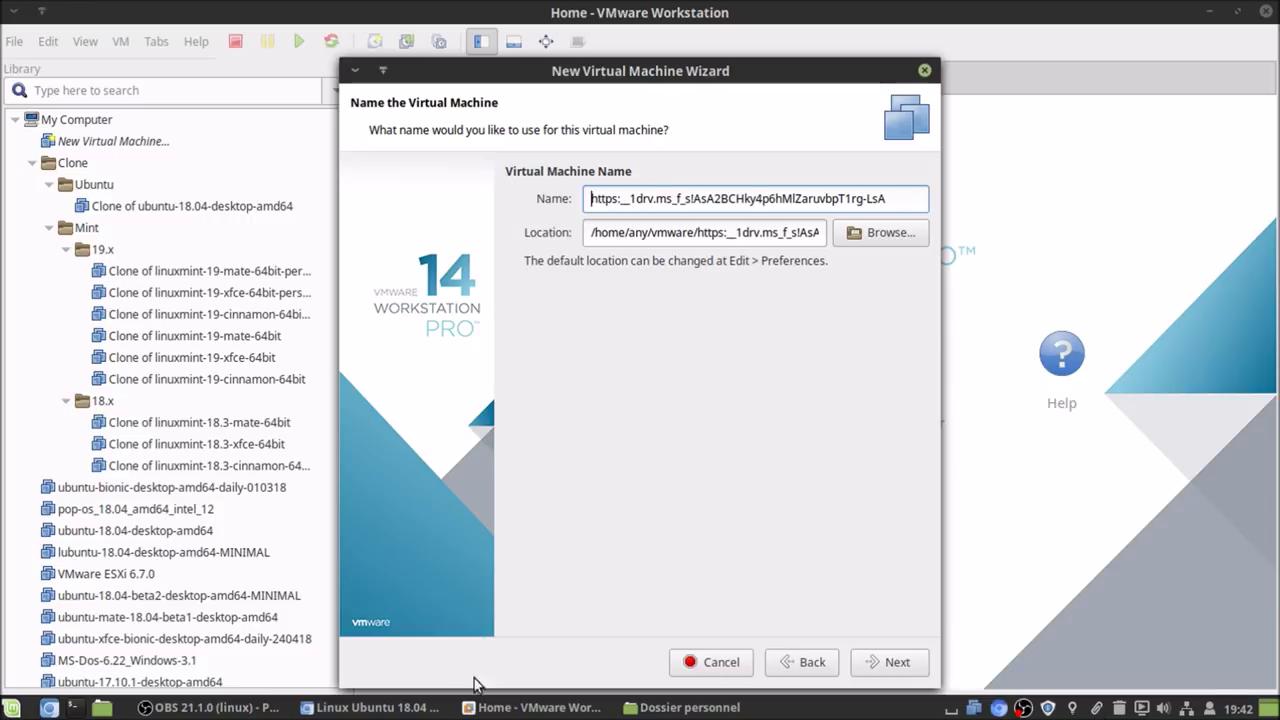
left_click(682, 707)
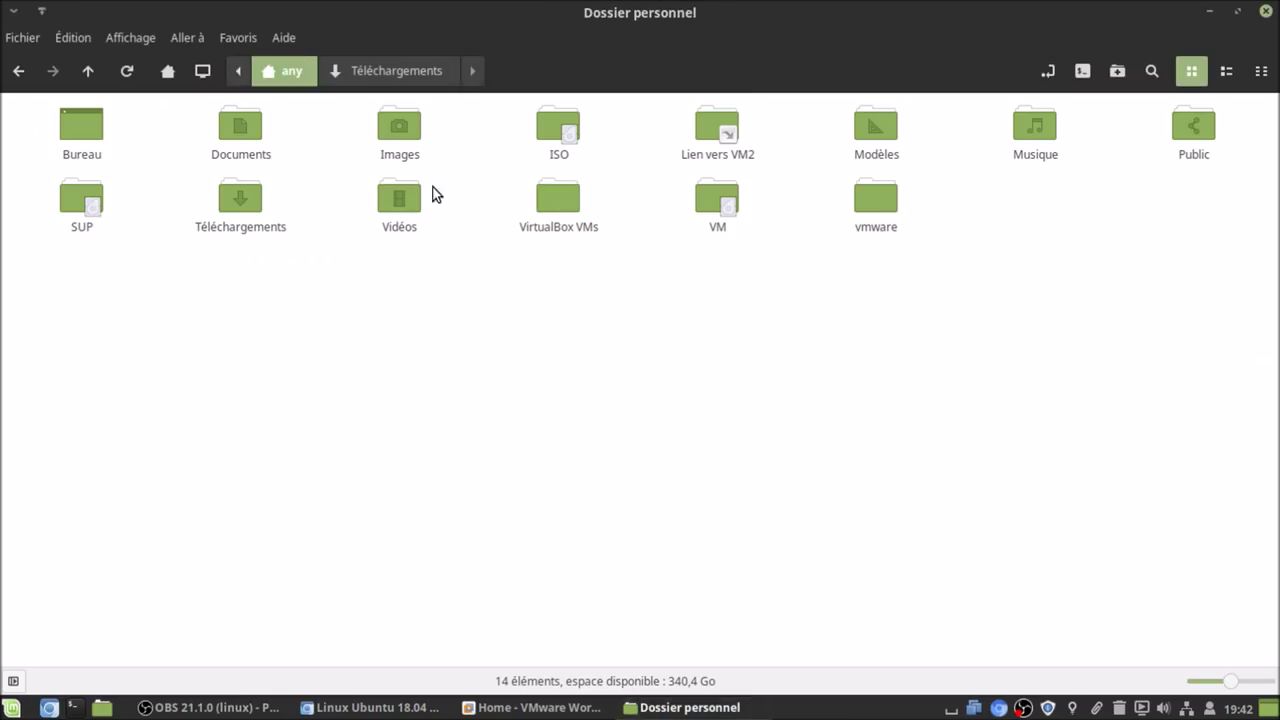
- Copy the name ubuntu-18.04.0-2018.07.11-deepin-x64.iso from the ISO's Téléchargements properties, then return home
double_click(241, 201)
left_click(108, 153)
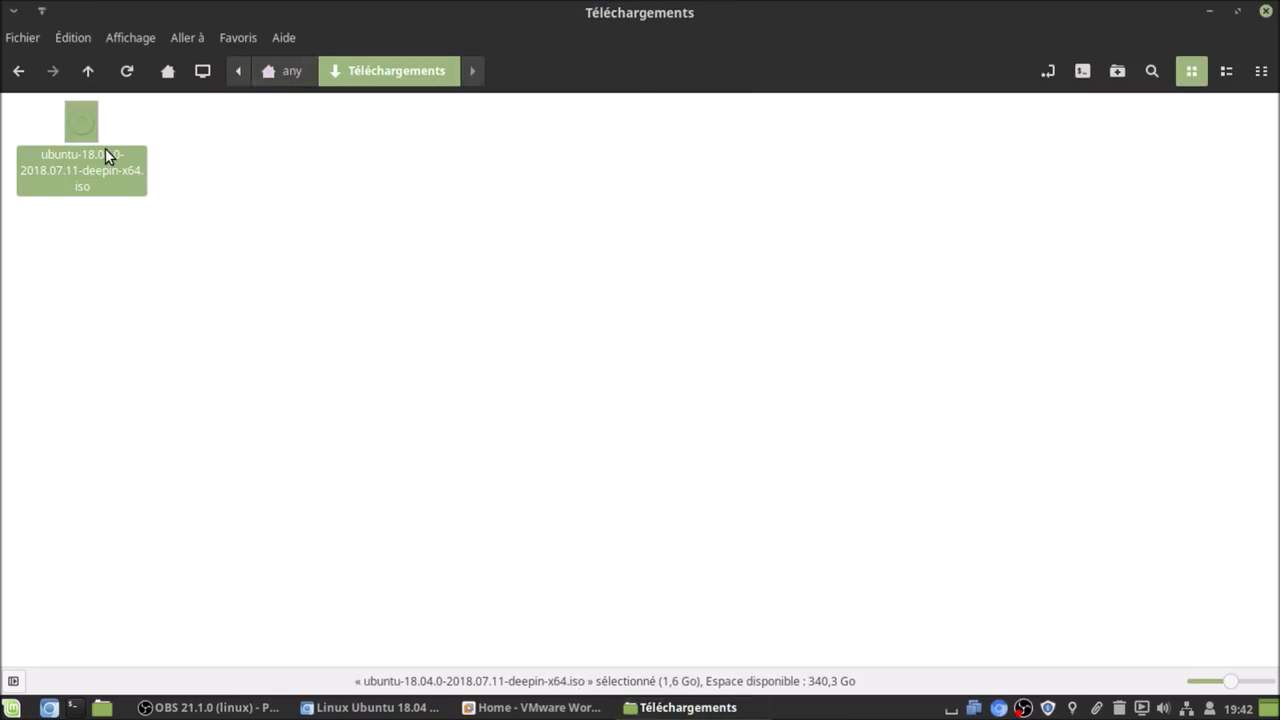
right_click(106, 149)
left_click(254, 530)
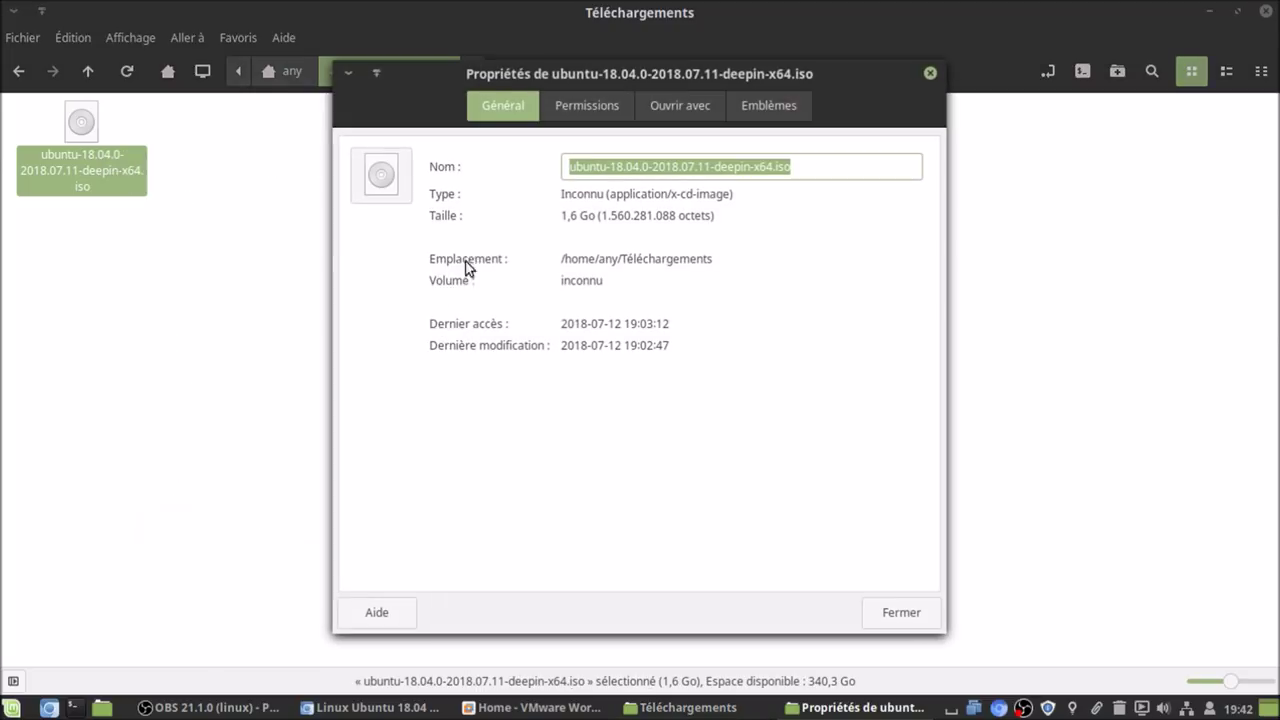
right_click(755, 164)
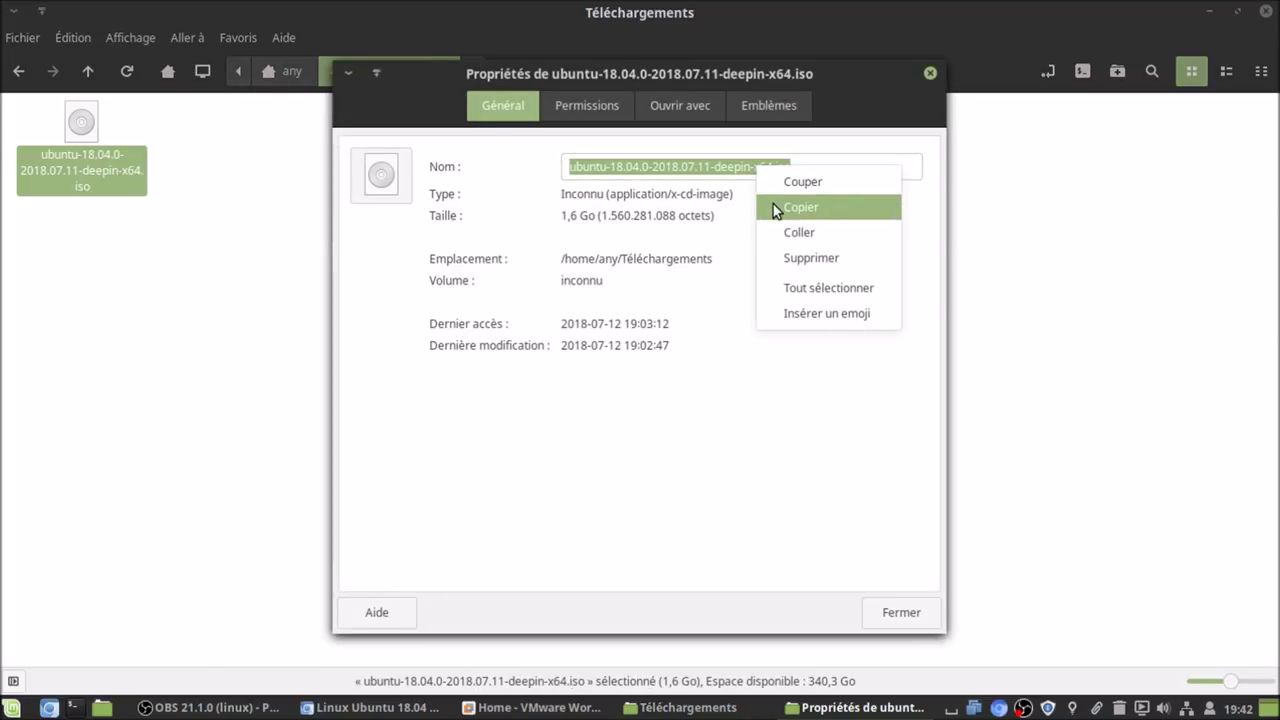
left_click(773, 204)
left_click(900, 612)
left_click(237, 388)
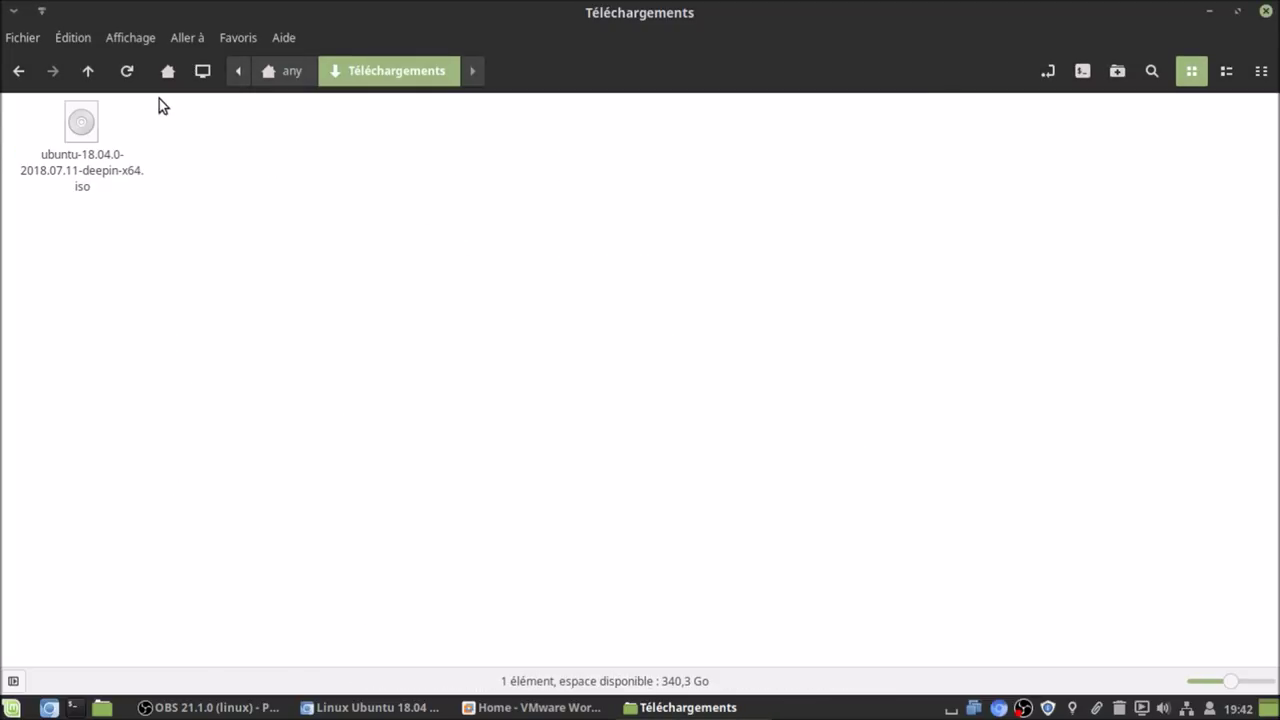
left_click(167, 70)
left_click(706, 473)
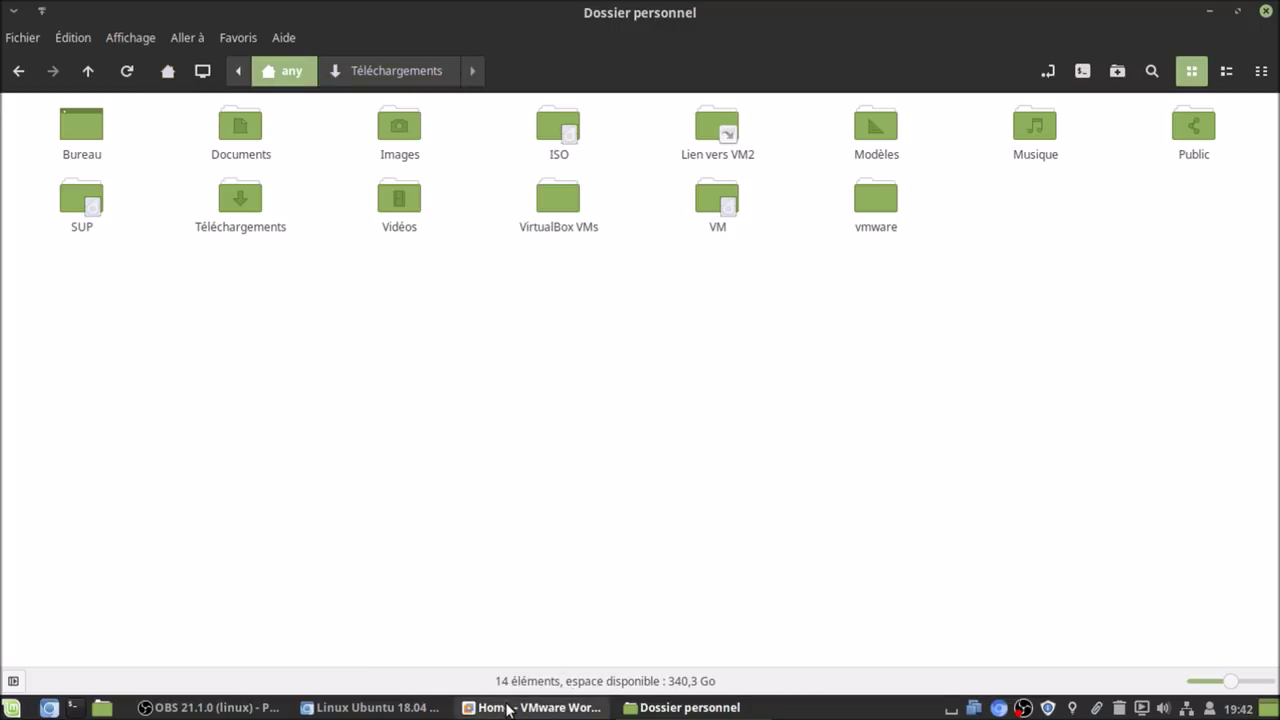
left_click(507, 707)
- Name the VM ubuntu-18.04.0-2018.07.11-deepin-x64 by pasting the ISO name without its .iso extension
triple_click(792, 198)
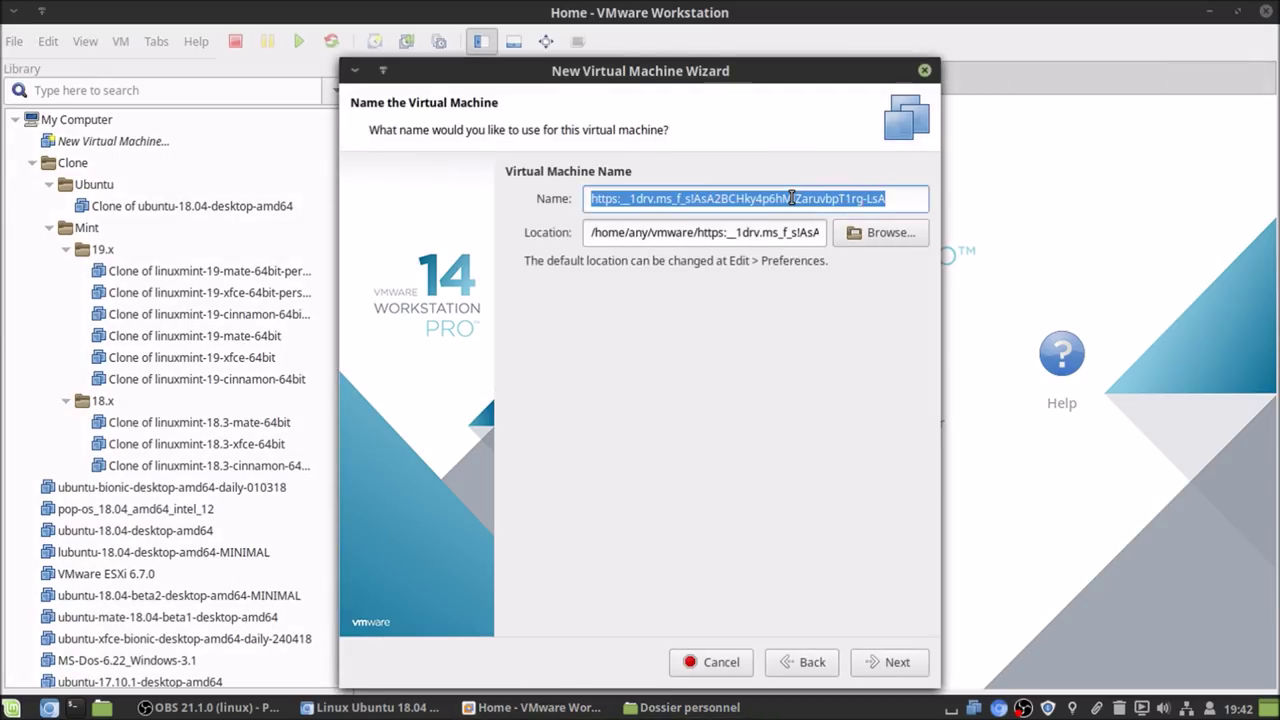
type("ubuntu-18.04.0-2018.07.11-deepin-x64.iso")
key("BackSpace")
key("BackSpace")
key("BackSpace")
key("BackSpace")
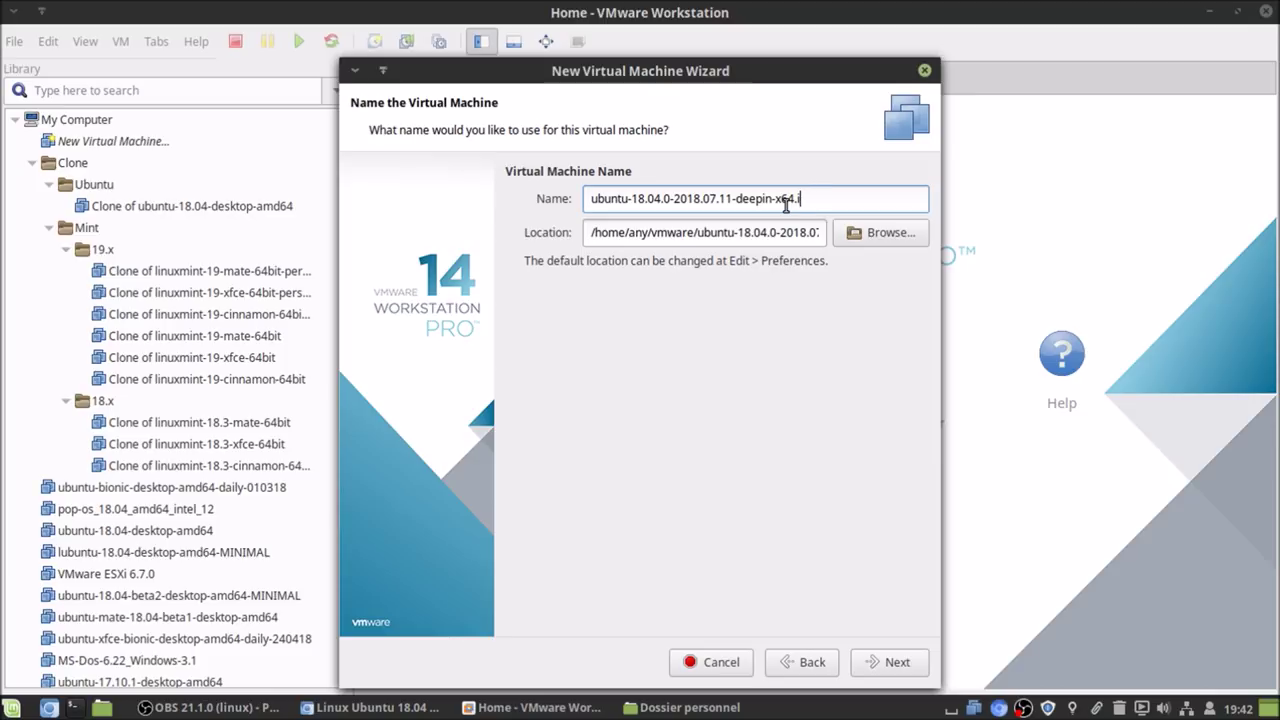
left_click(885, 663)
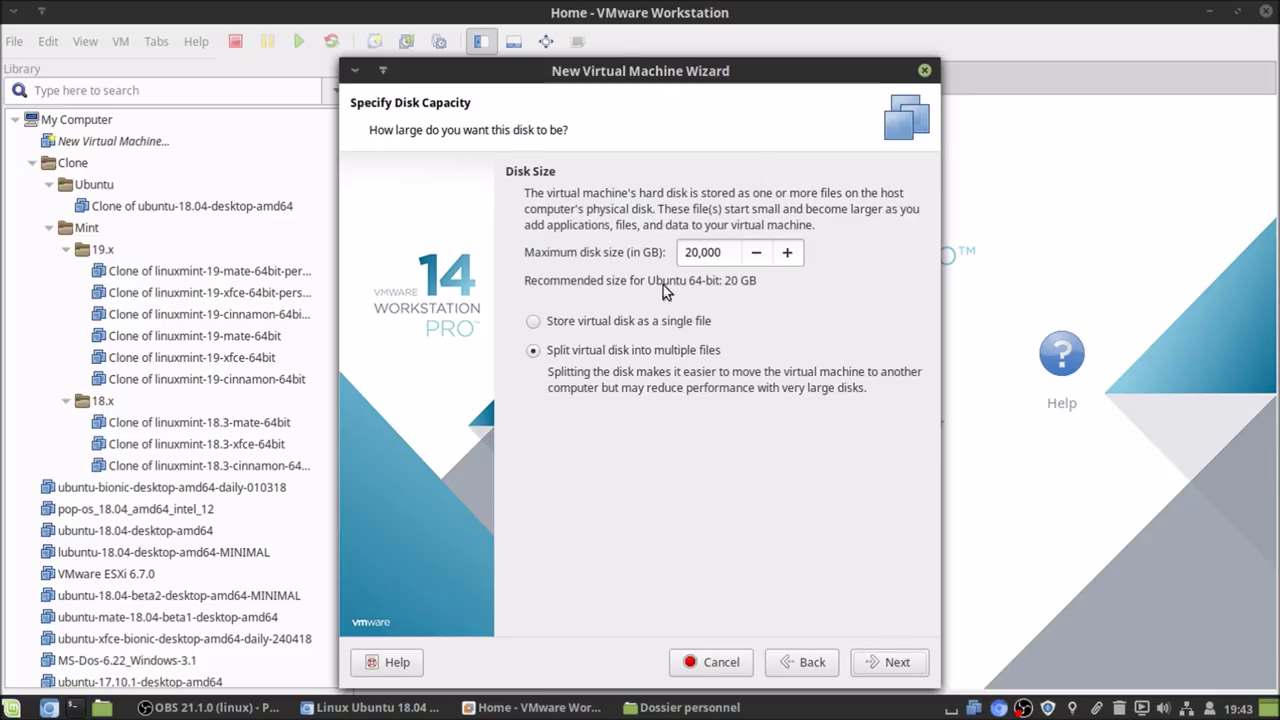
- Store the 20 GB disk as a single file and finish without powering on
left_click(612, 328)
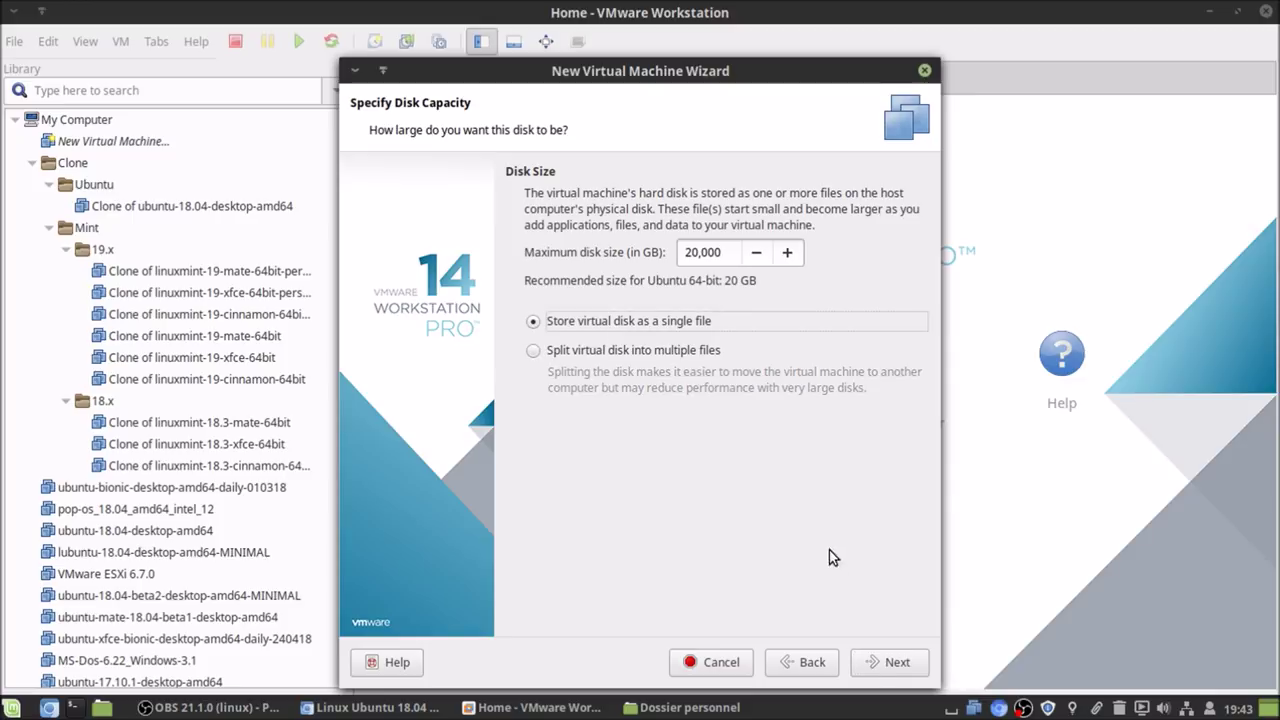
left_click(888, 663)
left_click(535, 450)
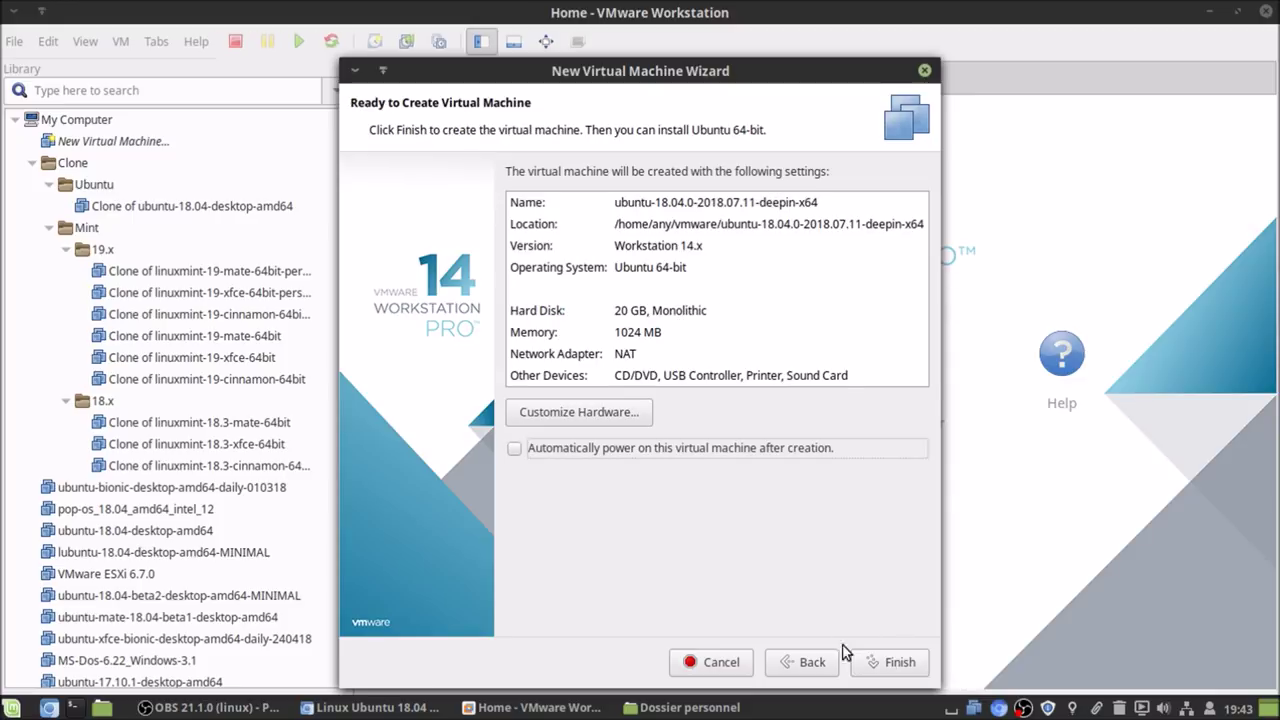
left_click(906, 664)
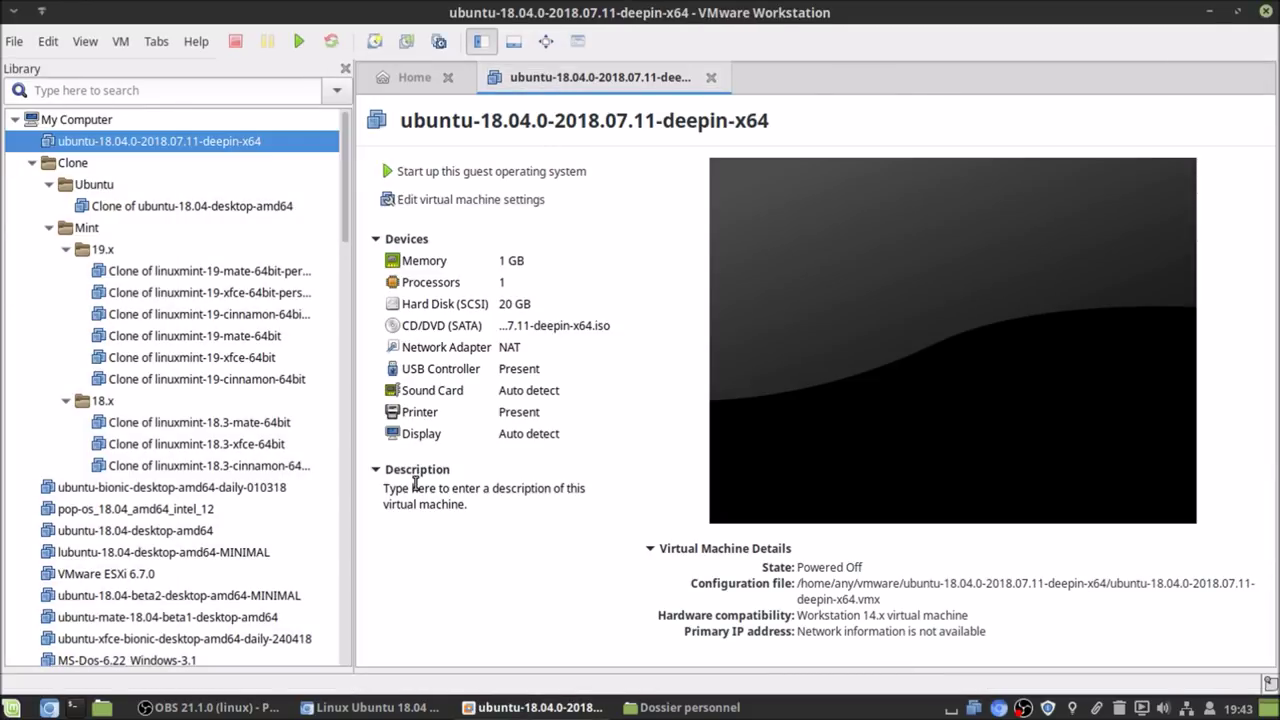
- Enter 'bblx: blabla' as the virtual machine's description
left_click(415, 485)
type("bblx")
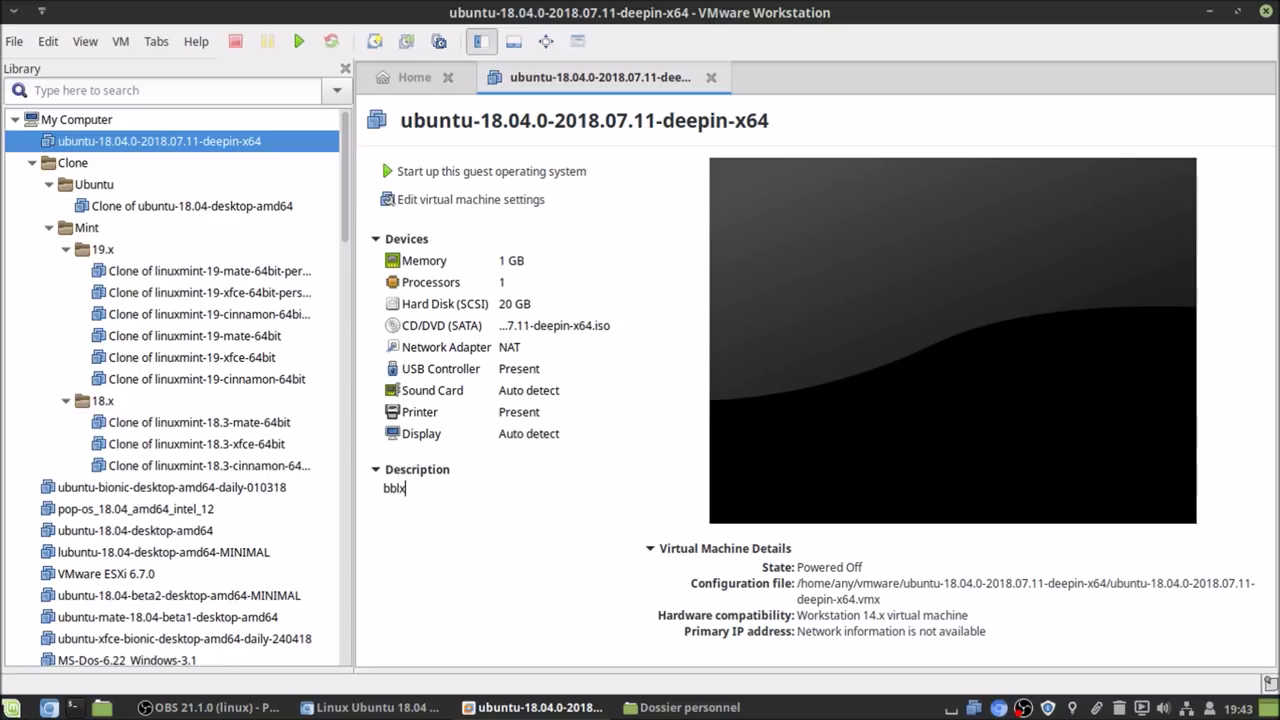
type(": blabla")
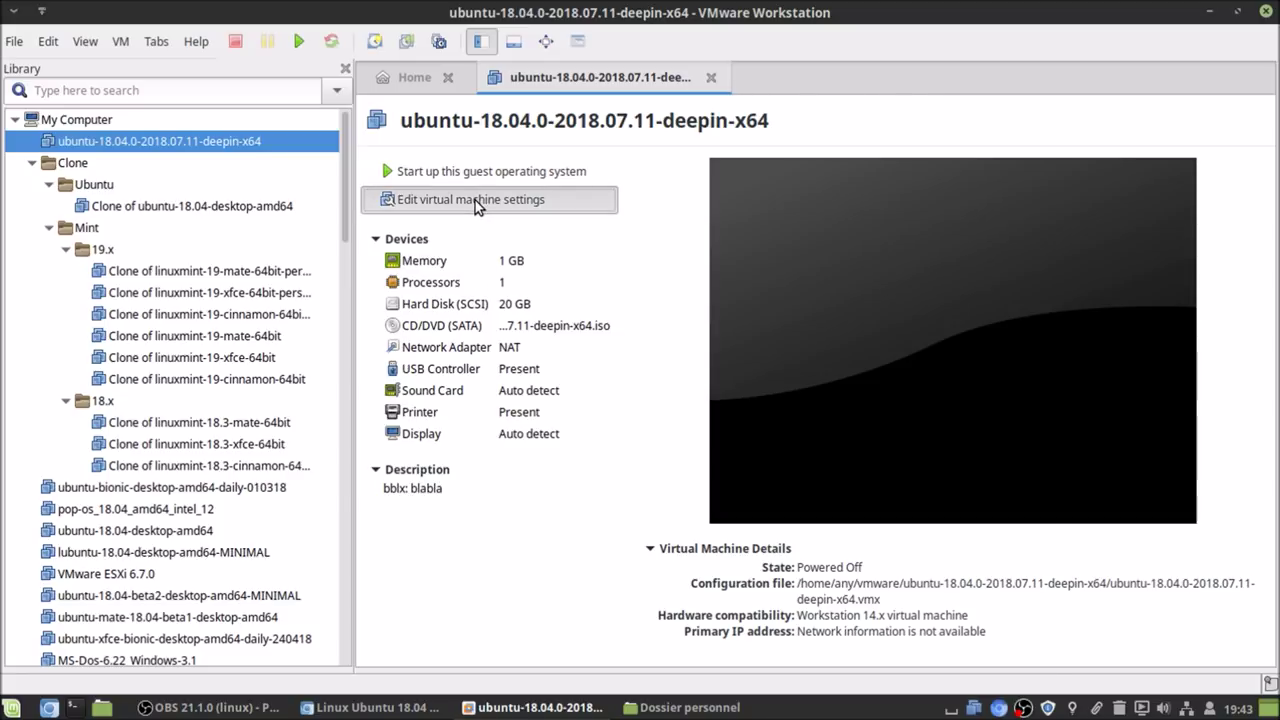
- Set the VM memory to 4096 MB and save
left_click(475, 200)
double_click(789, 208)
type("4096")
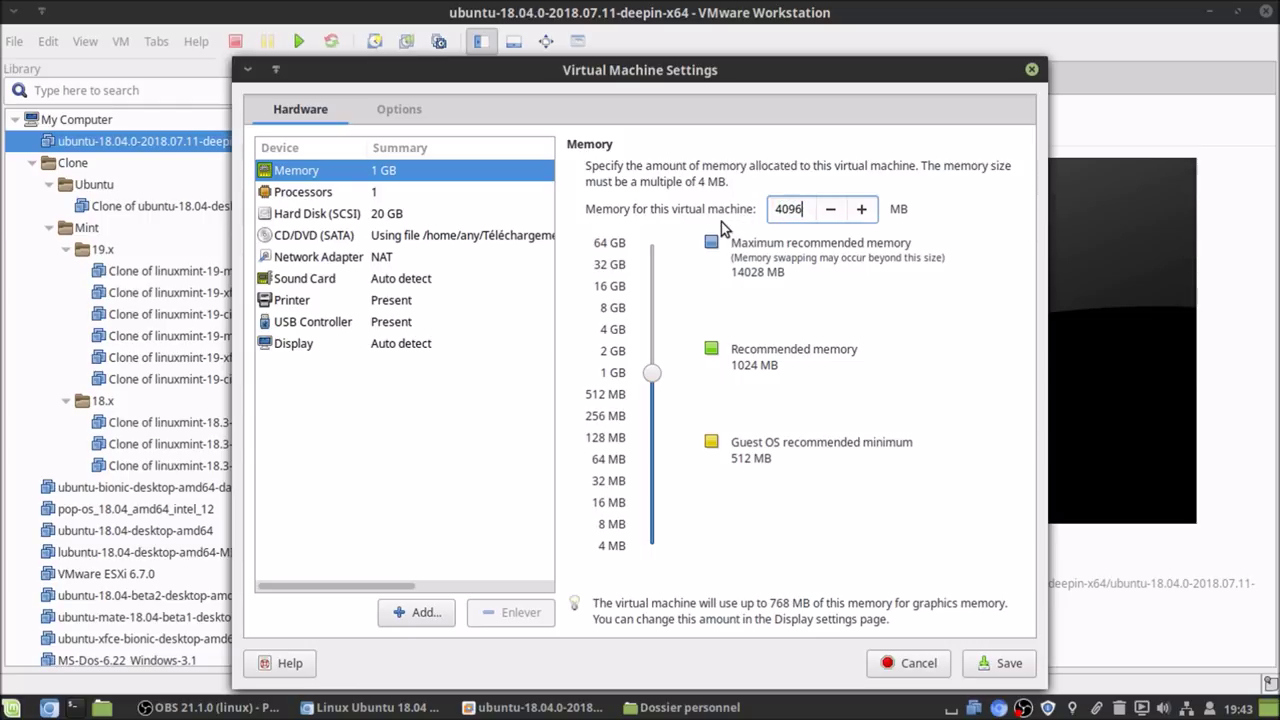
left_click(1000, 663)
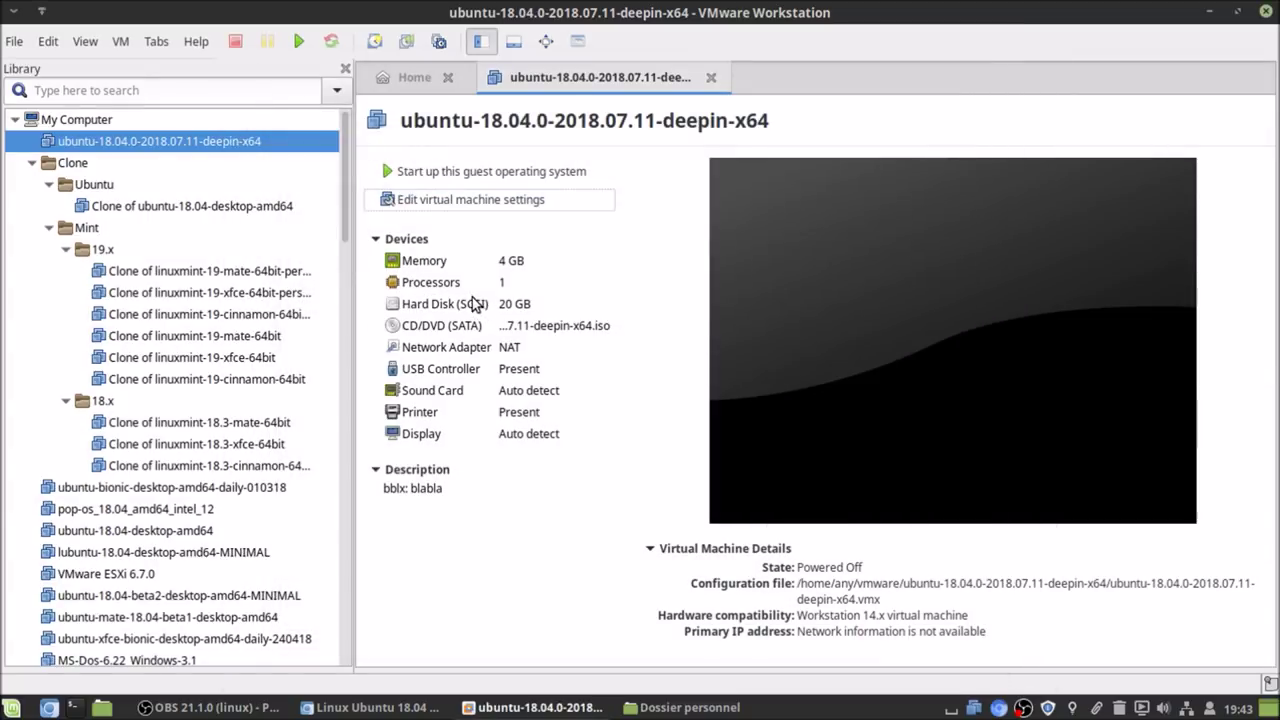
- Give the processor 4 cores and enable VT-x/EPT, CPU performance counters and IOMMU virtualization
left_click(482, 200)
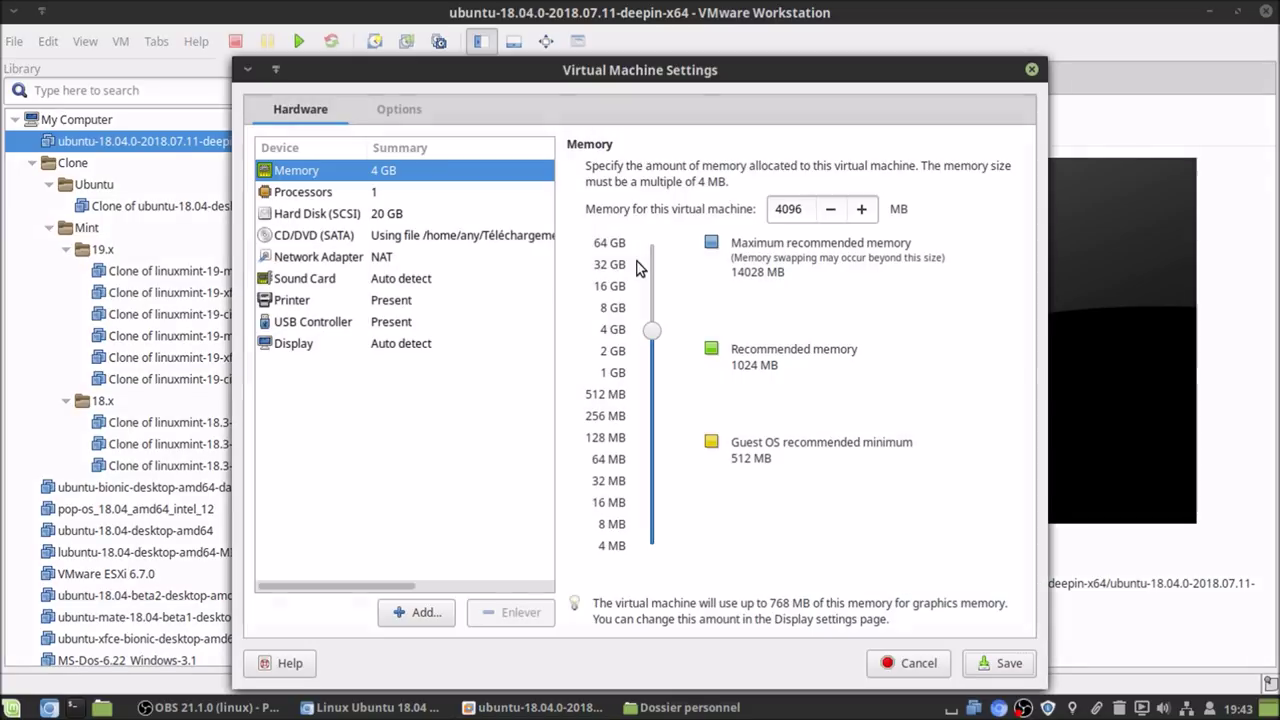
left_click(415, 191)
left_click(797, 205)
left_click(795, 286)
left_click(731, 292)
left_click(729, 322)
left_click(724, 349)
- Review the disk, CD/DVD, network and sound devices, then remove the printer
left_click(386, 215)
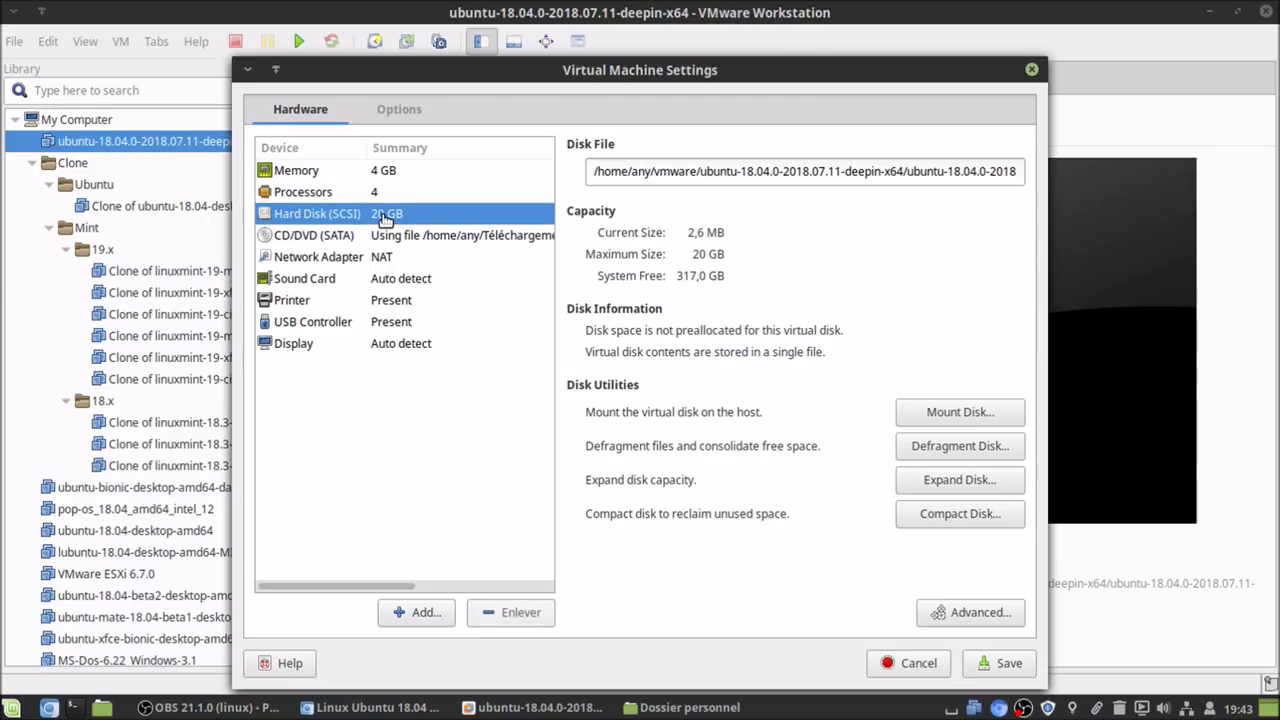
left_click(386, 240)
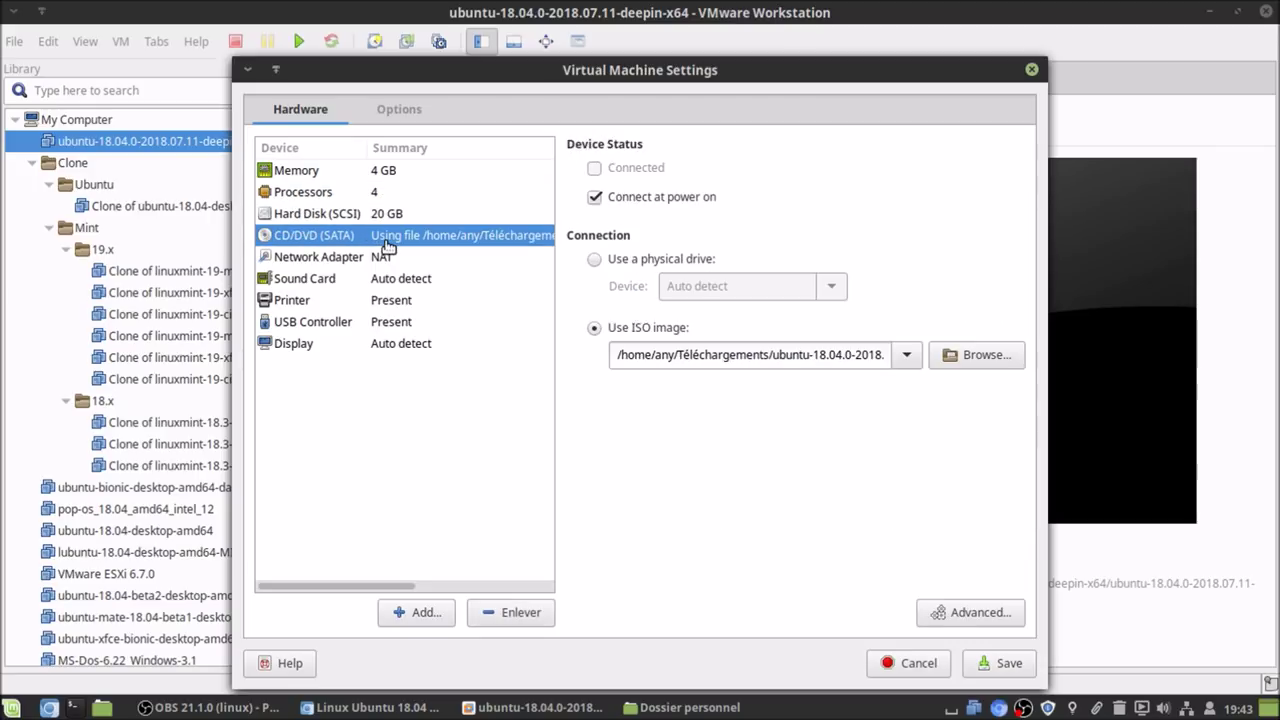
left_click(386, 260)
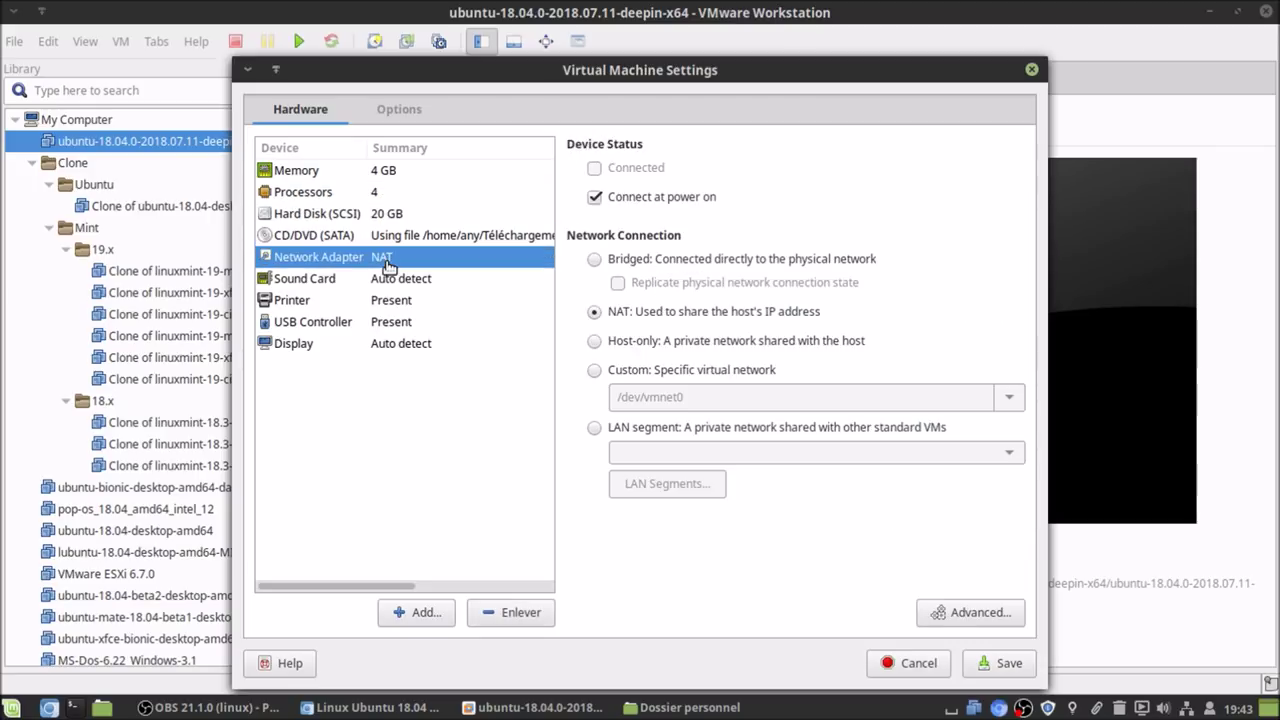
left_click(395, 283)
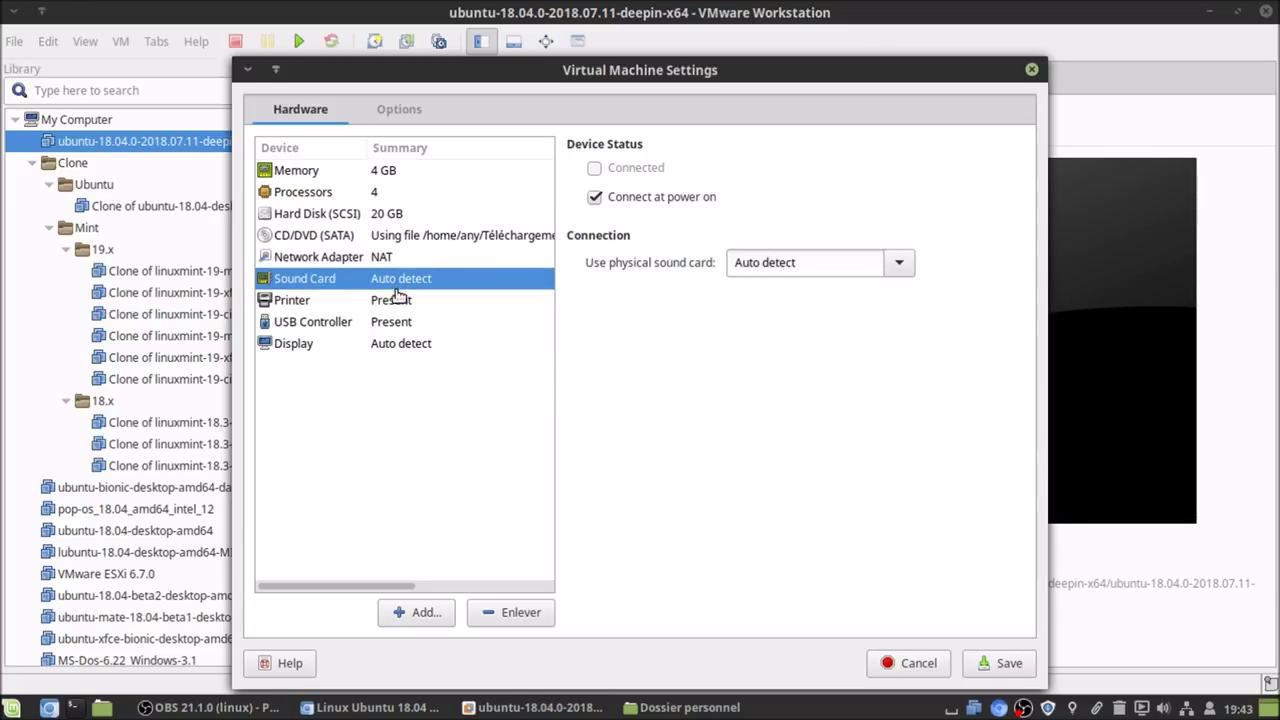
left_click(398, 302)
left_click(521, 612)
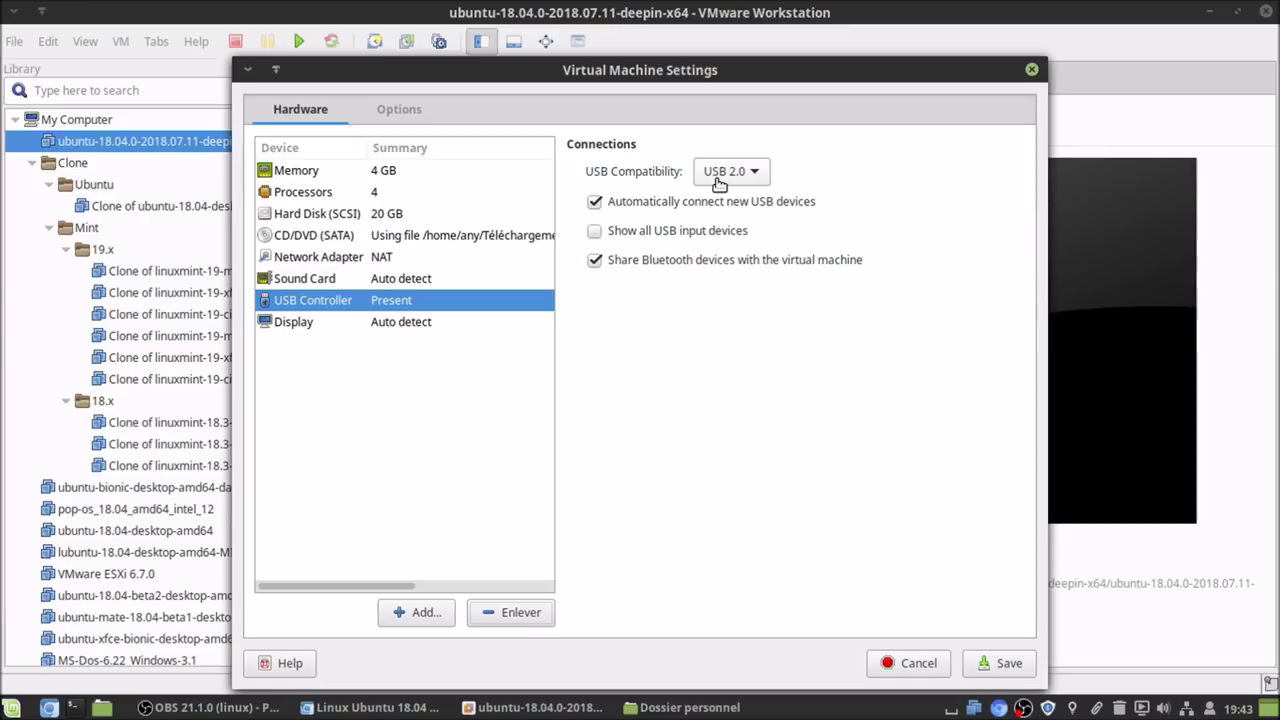
- Disable USB auto-connect and Bluetooth sharing, show all USB input devices, and turn off 3D acceleration
left_click(636, 205)
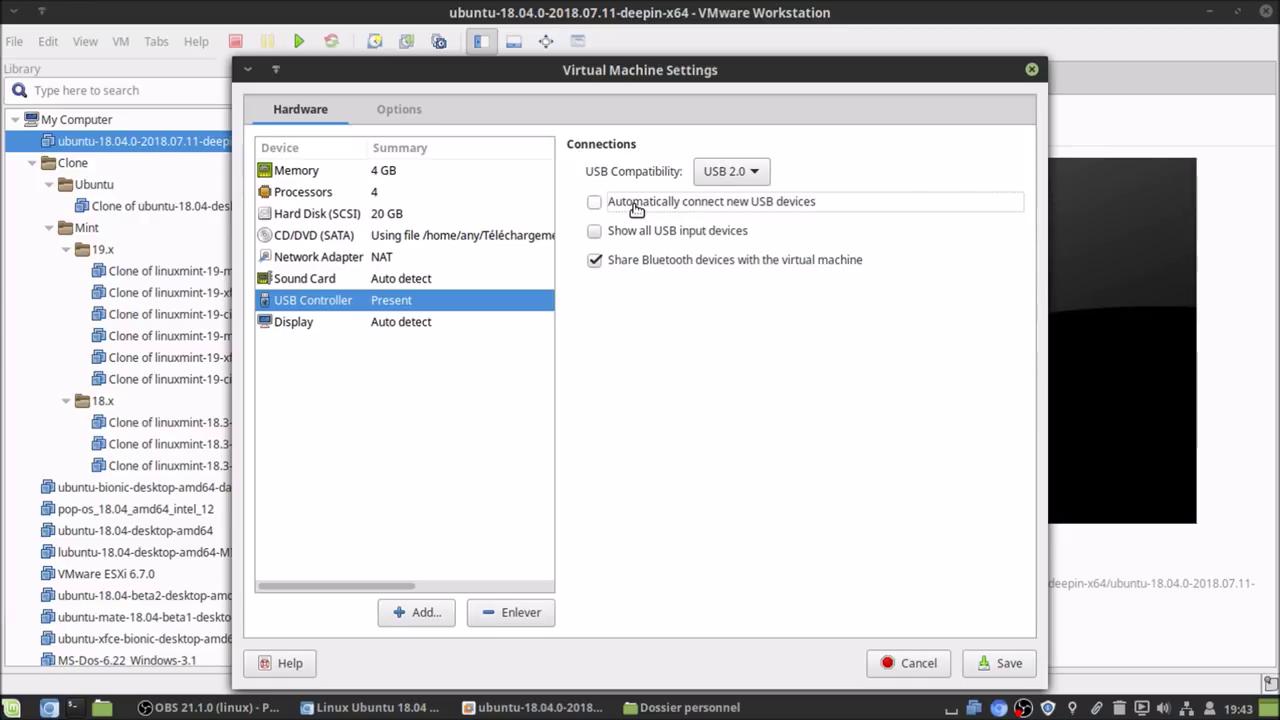
left_click(621, 263)
left_click(632, 235)
left_click(405, 325)
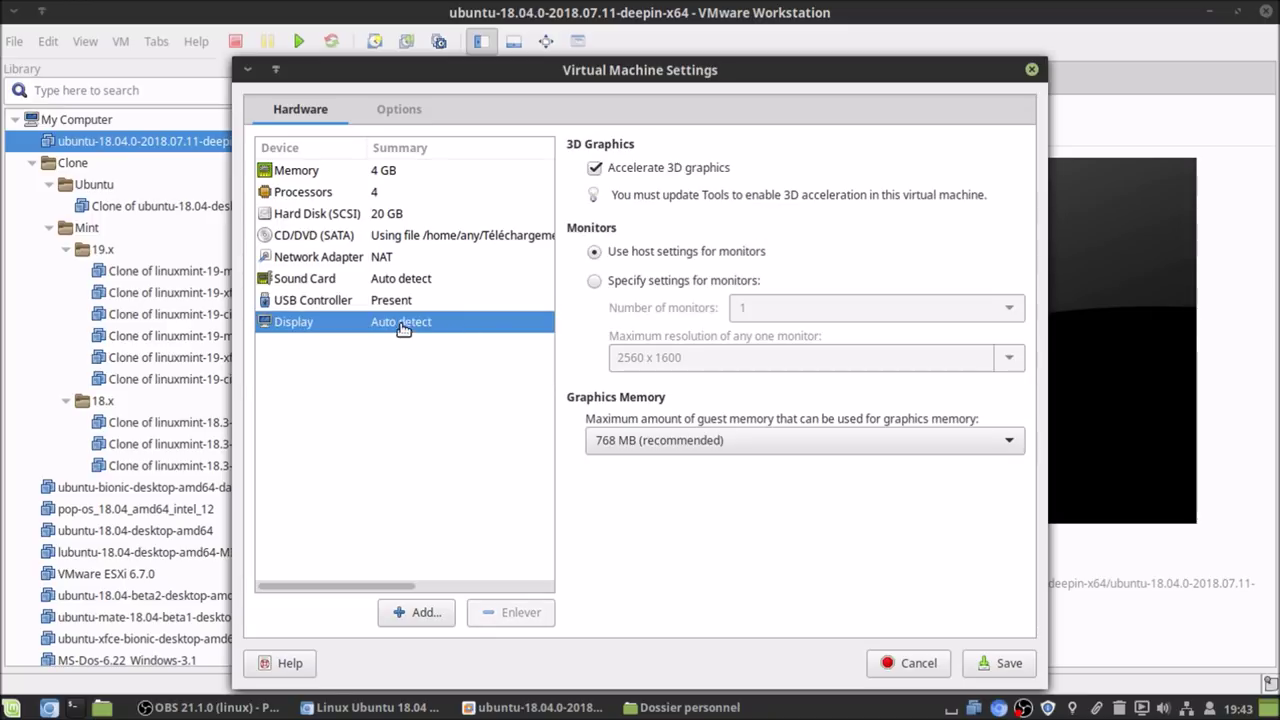
left_click(648, 178)
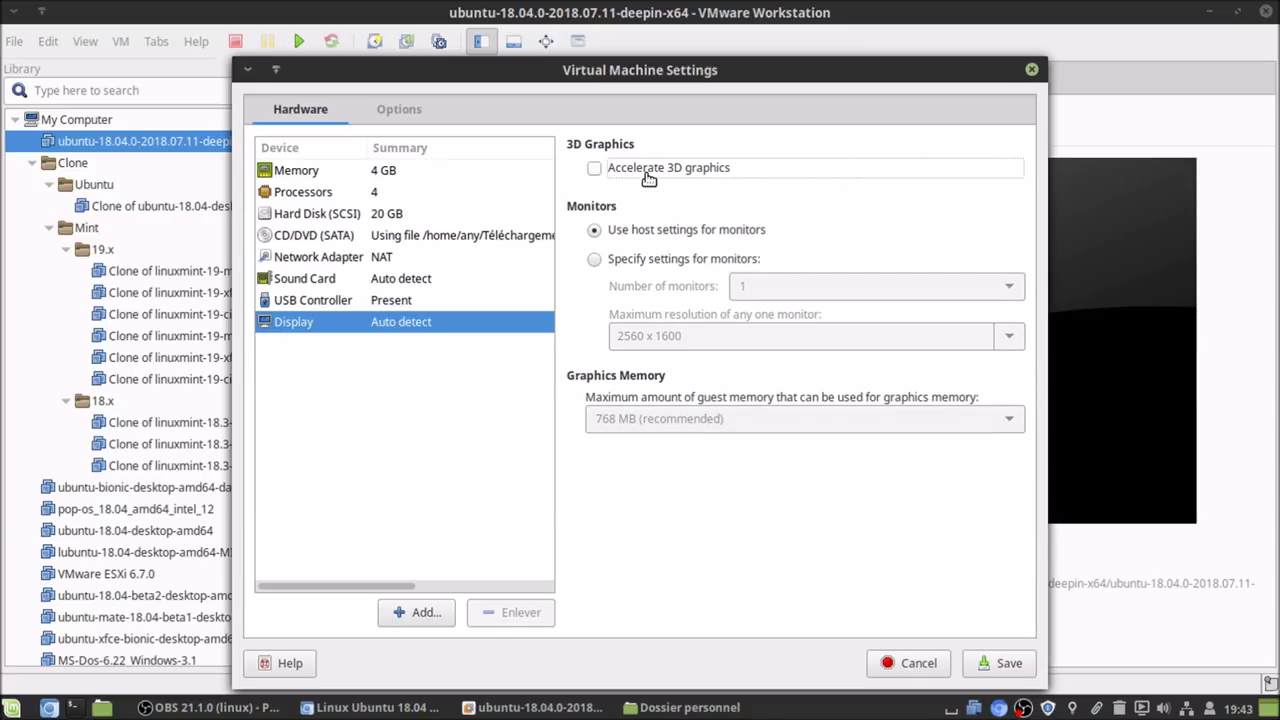
left_click(402, 112)
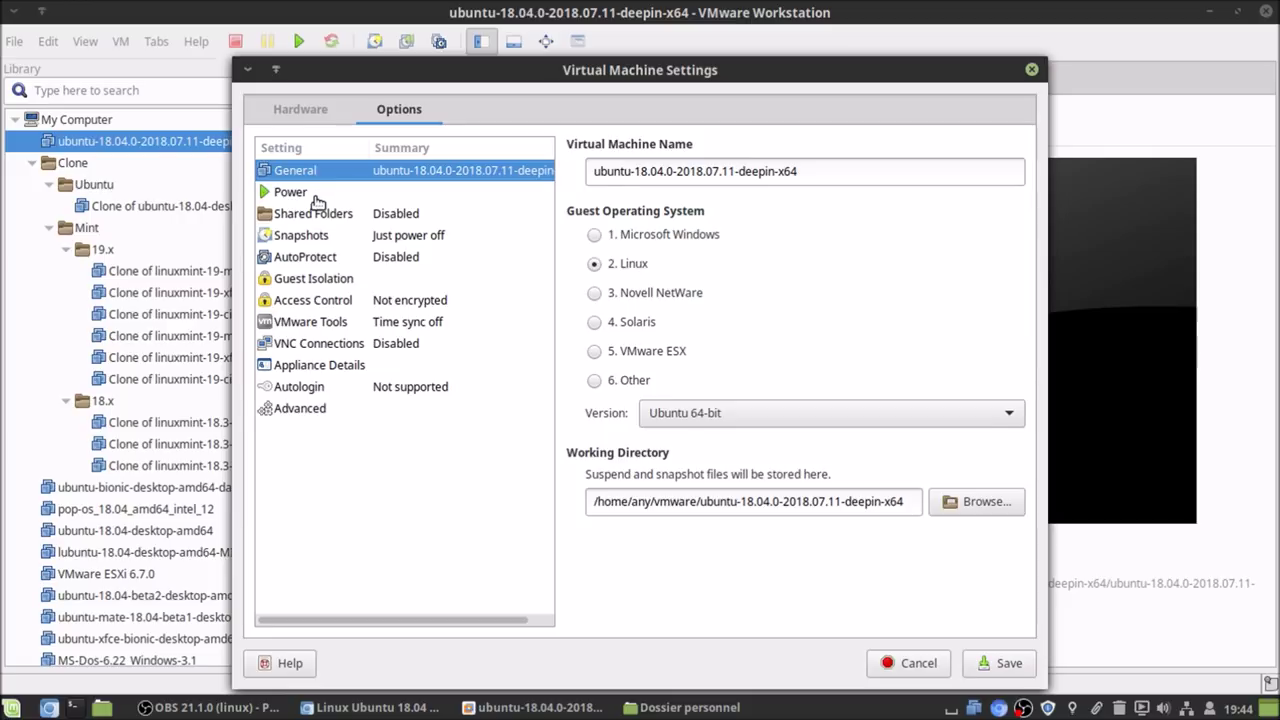
- Enable reporting battery information to the guest, review VMware Tools options, and save the settings
left_click(312, 193)
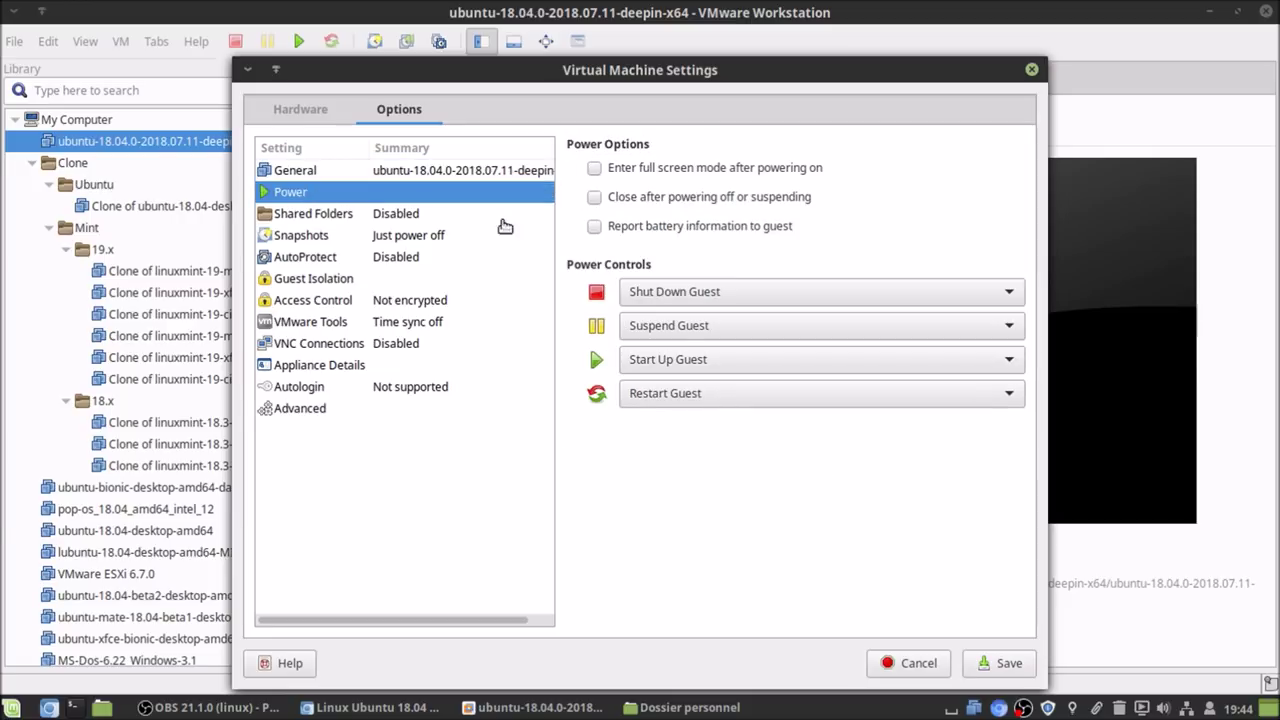
left_click(726, 234)
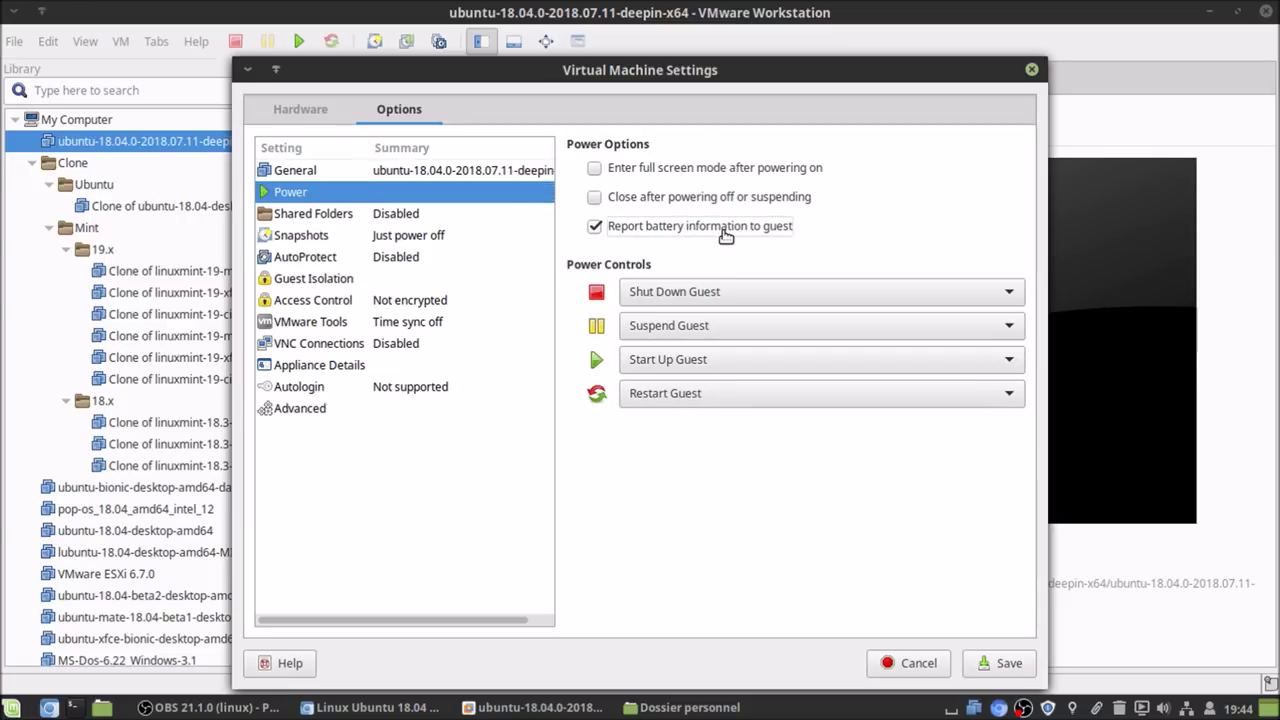
left_click(297, 333)
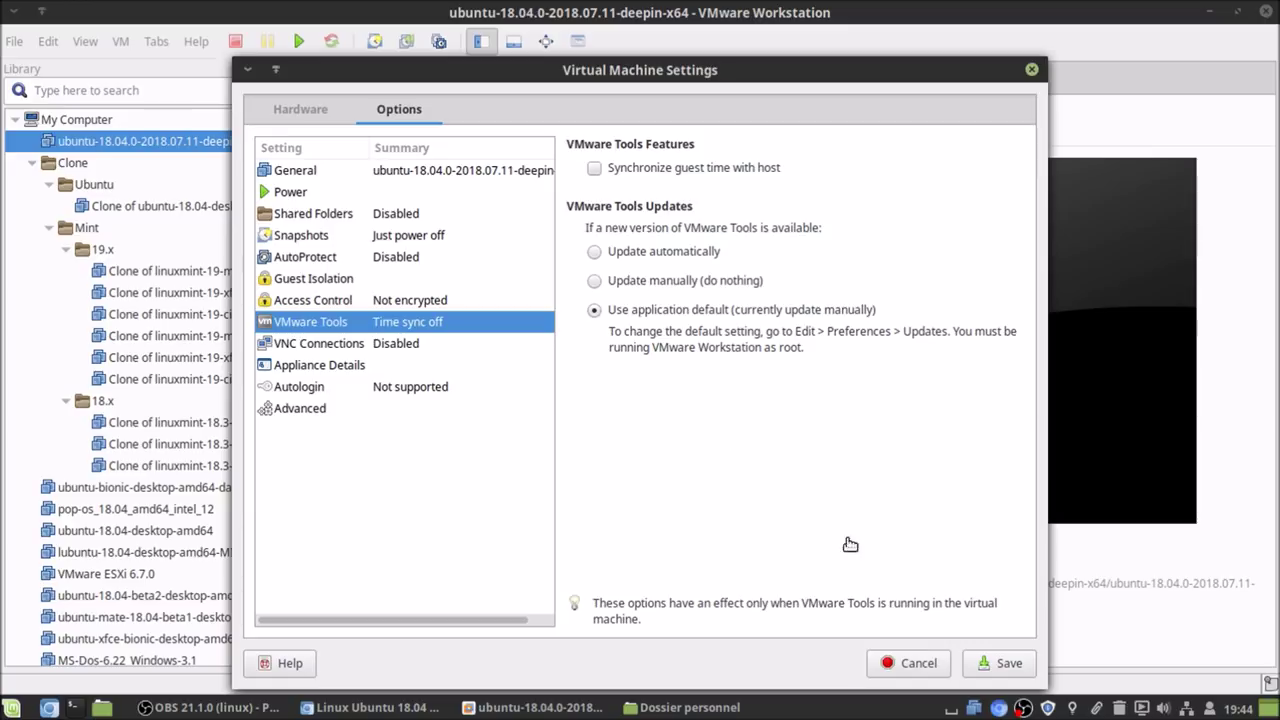
left_click(1009, 665)
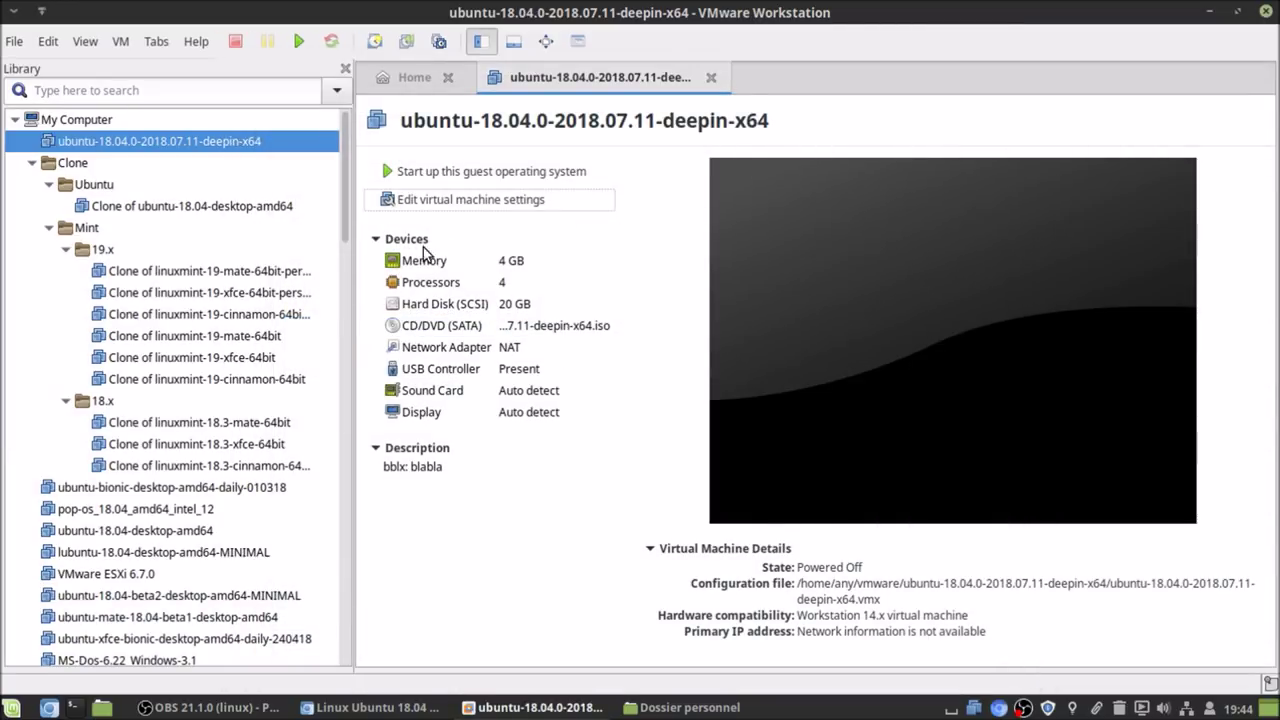
- Power on the VM, boot the default Ubuntu 18.04 Deepin entry, and hide the library panel
left_click(436, 171)
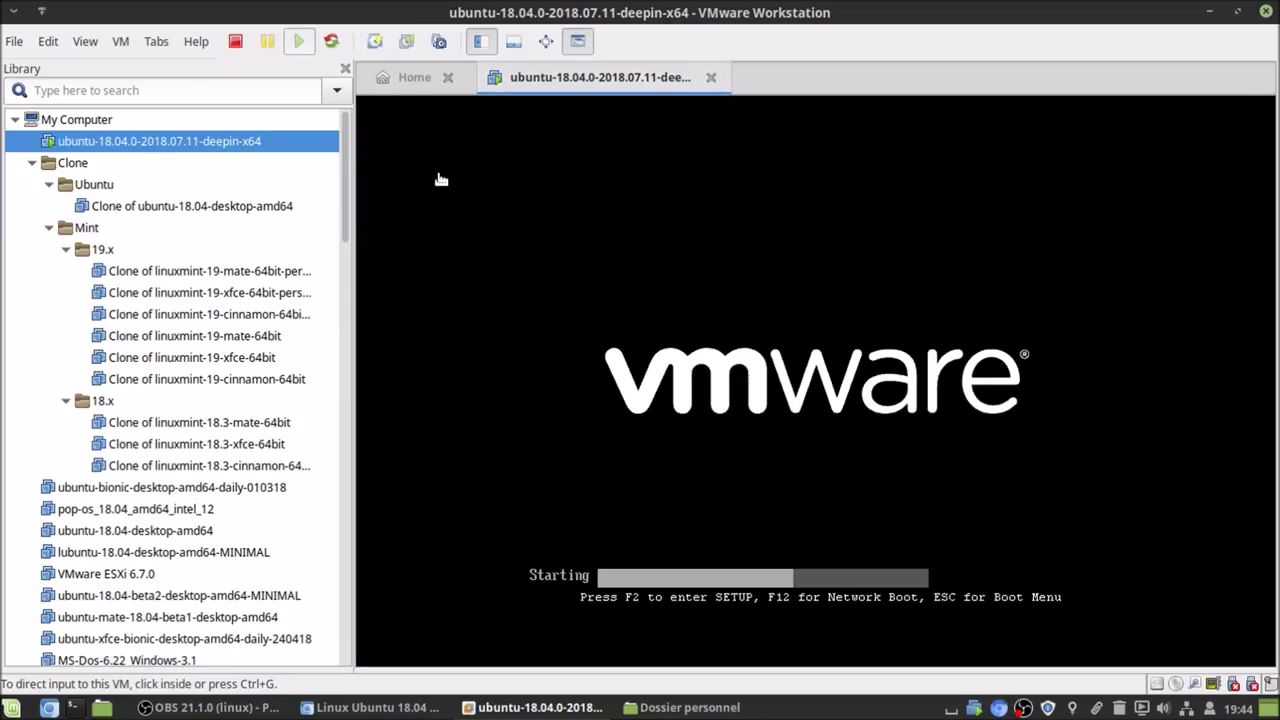
left_click(762, 371)
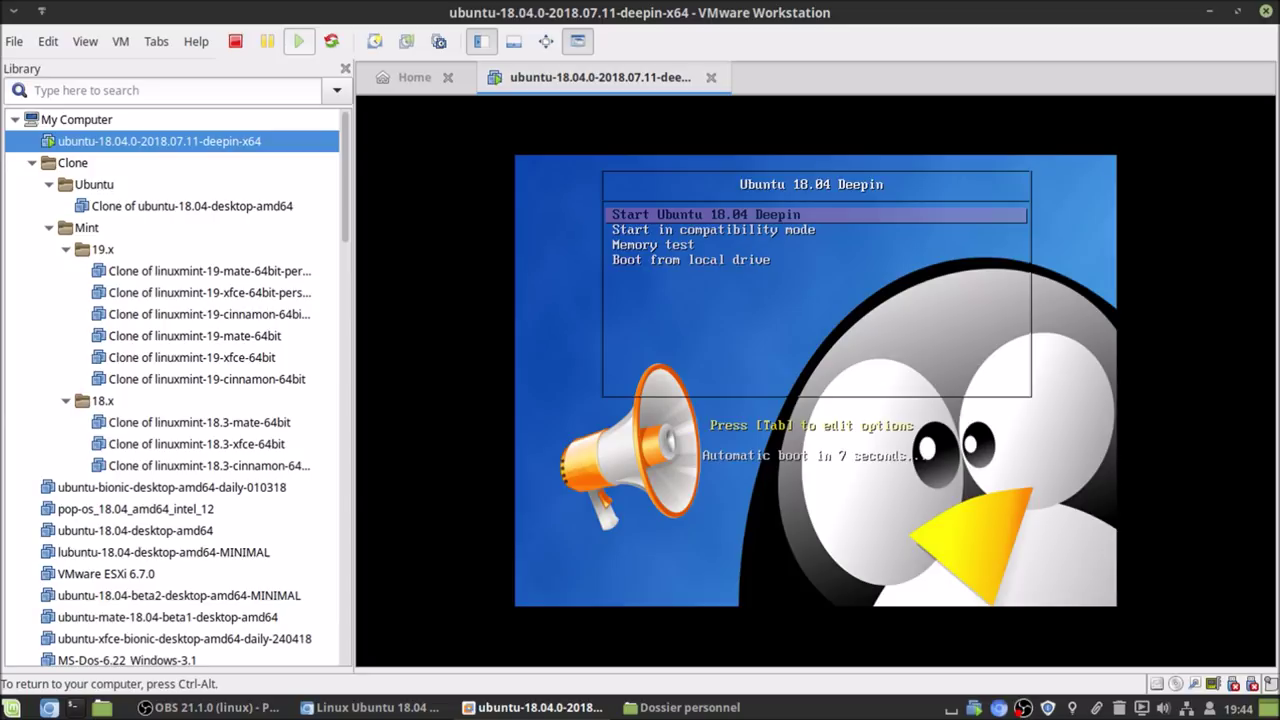
key("Return")
key("ctrl+alt")
left_click(481, 45)
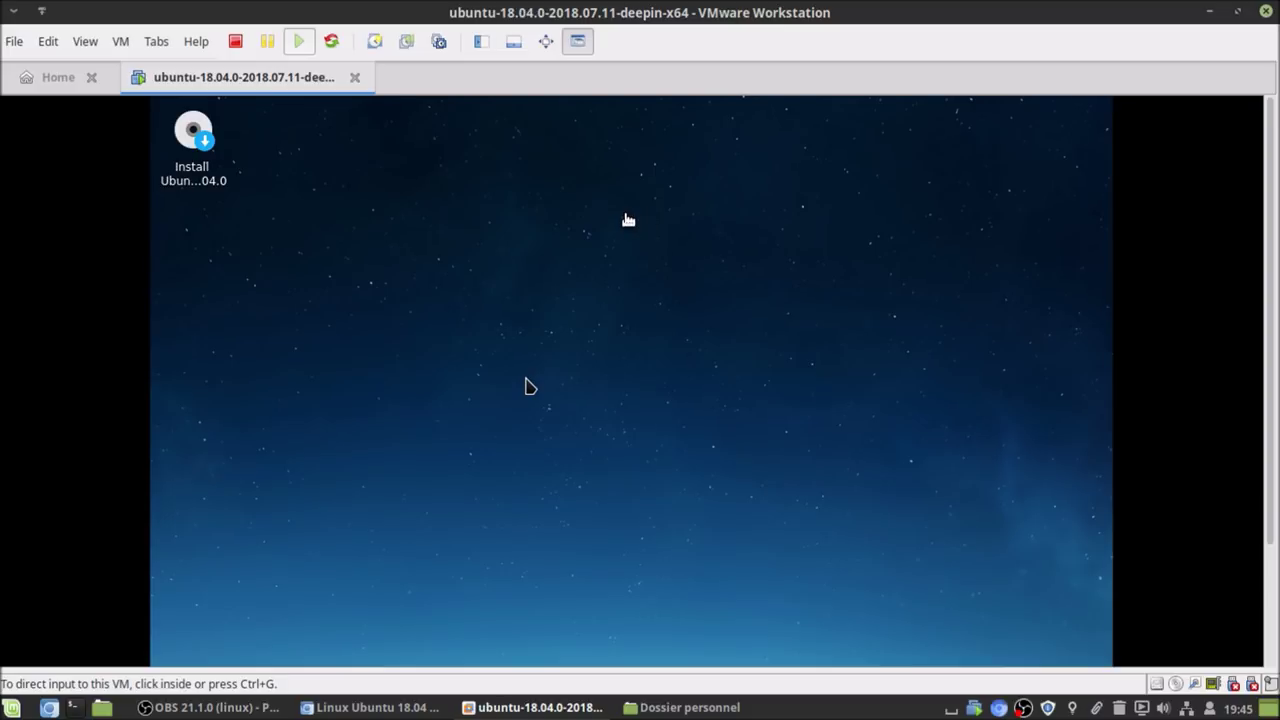
- Explore the Deepin desktop, bringing up the dock and opening then closing the application launcher
left_click(201, 204)
left_click_drag(257, 126, 192, 252)
left_click(344, 218)
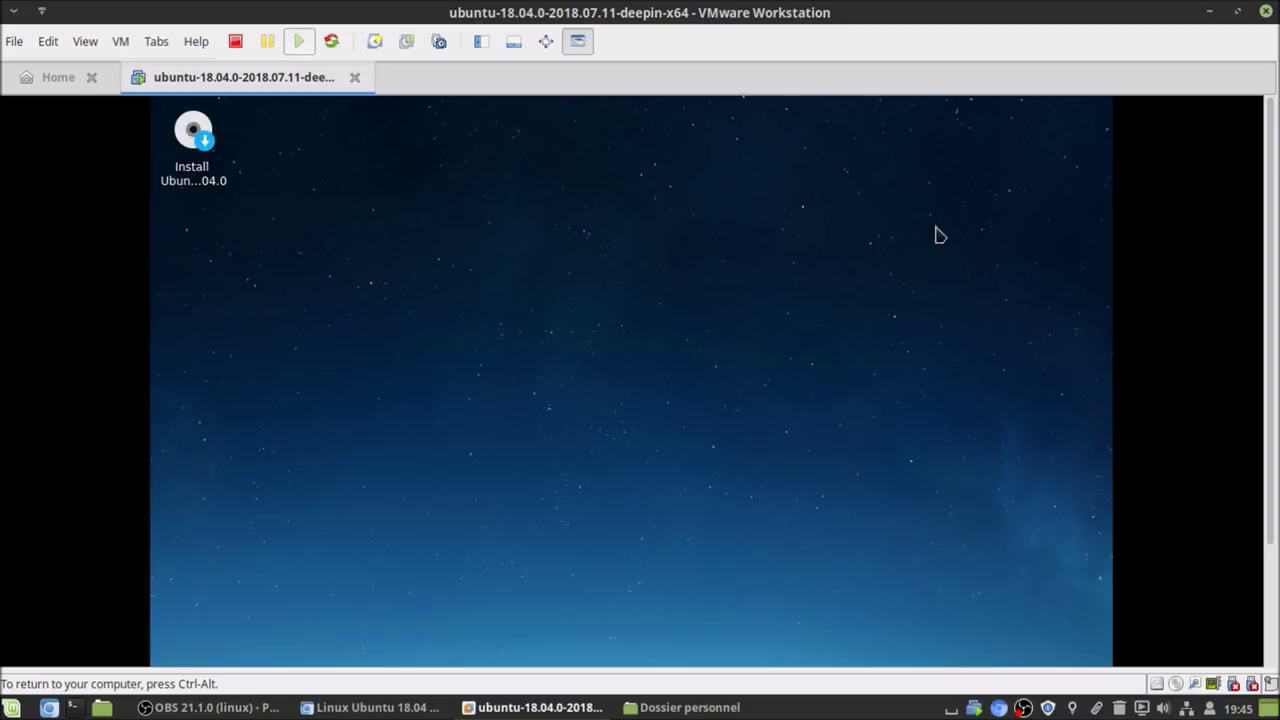
scroll(1272, 220, "down", 3)
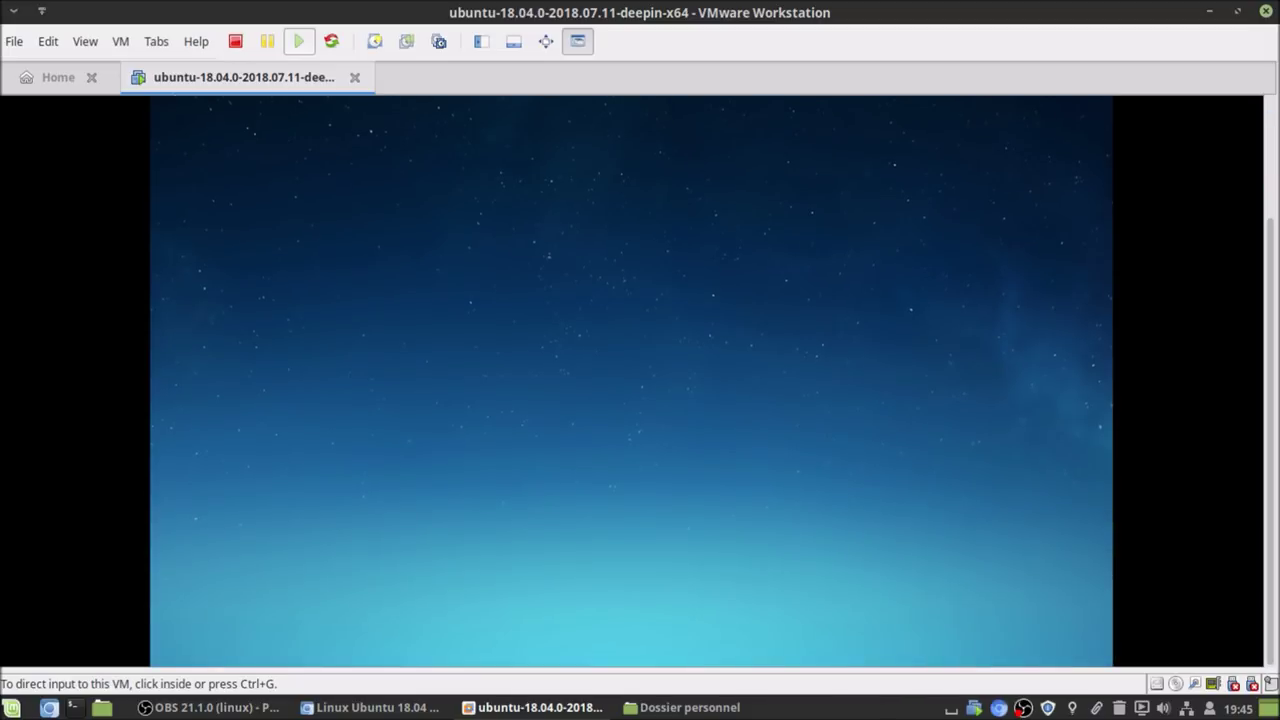
left_click(858, 454)
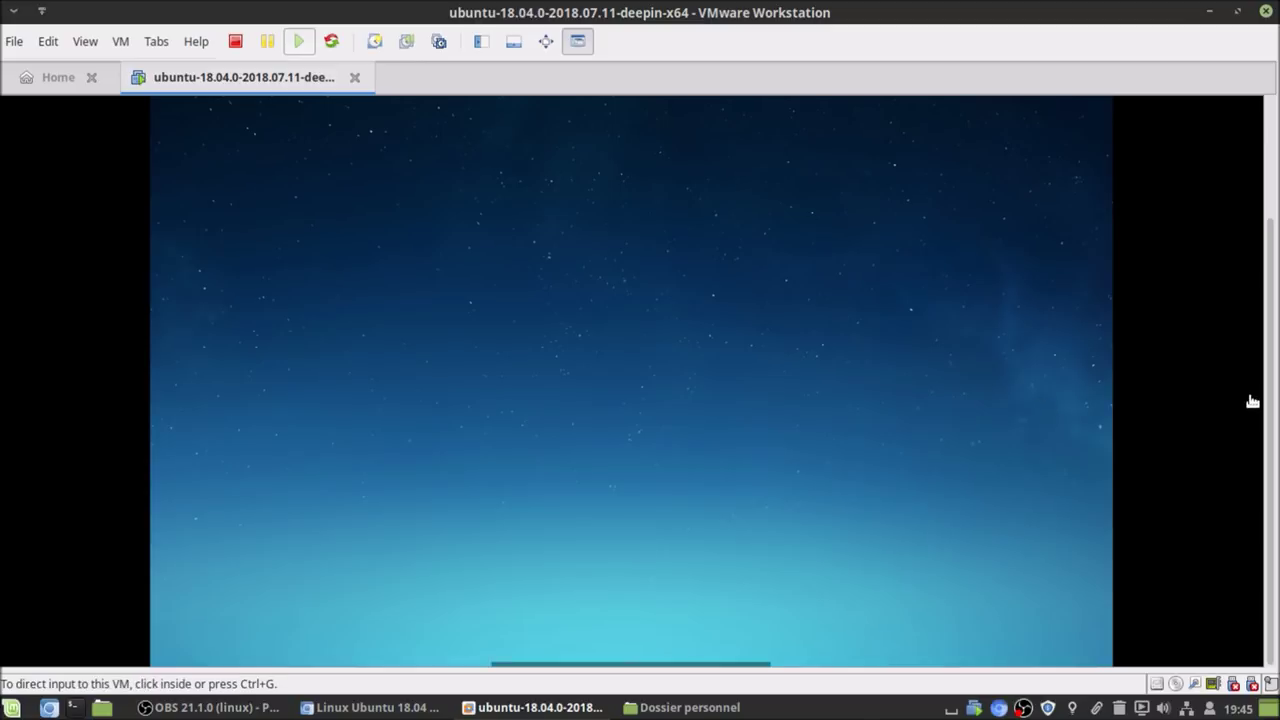
left_click(756, 450)
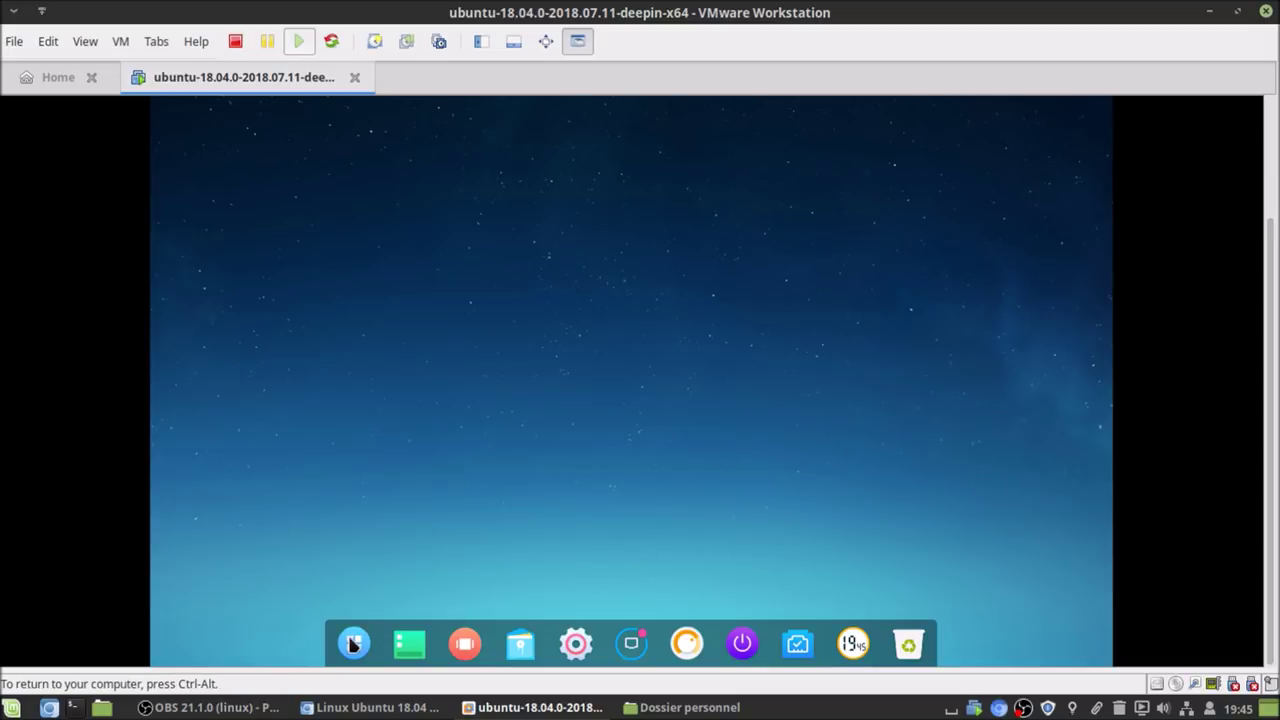
left_click(353, 645)
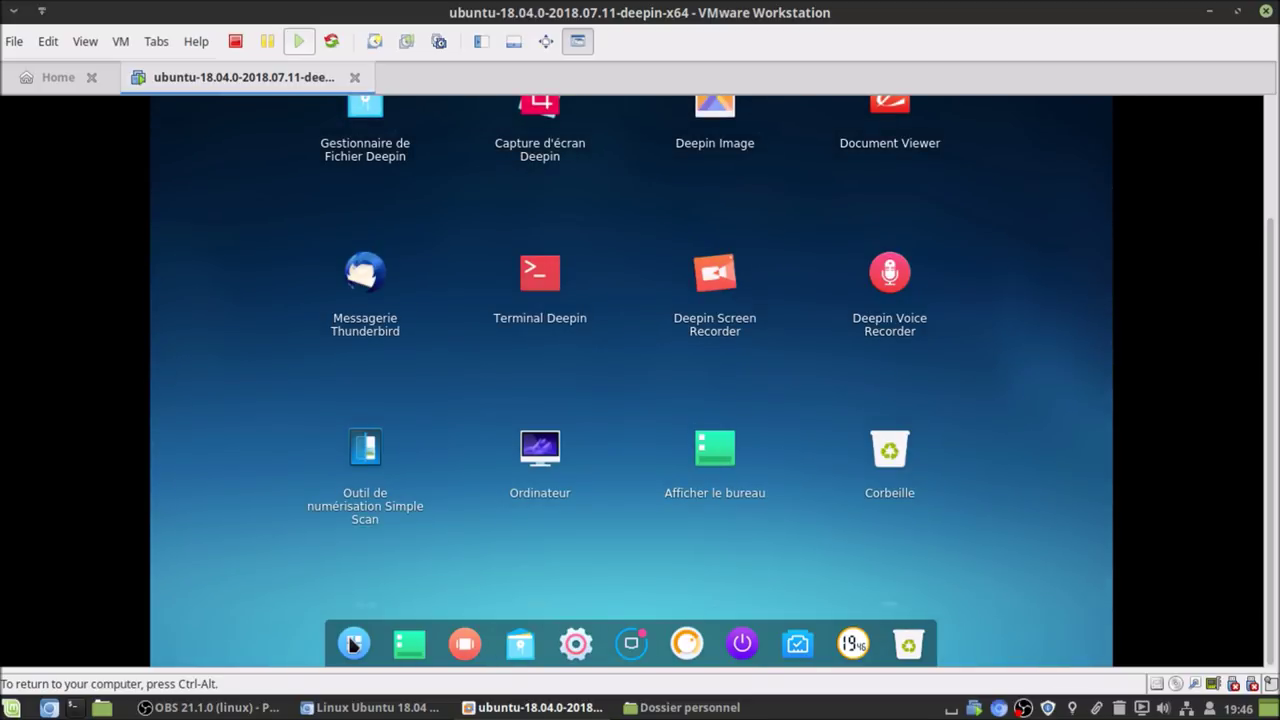
left_click(353, 645)
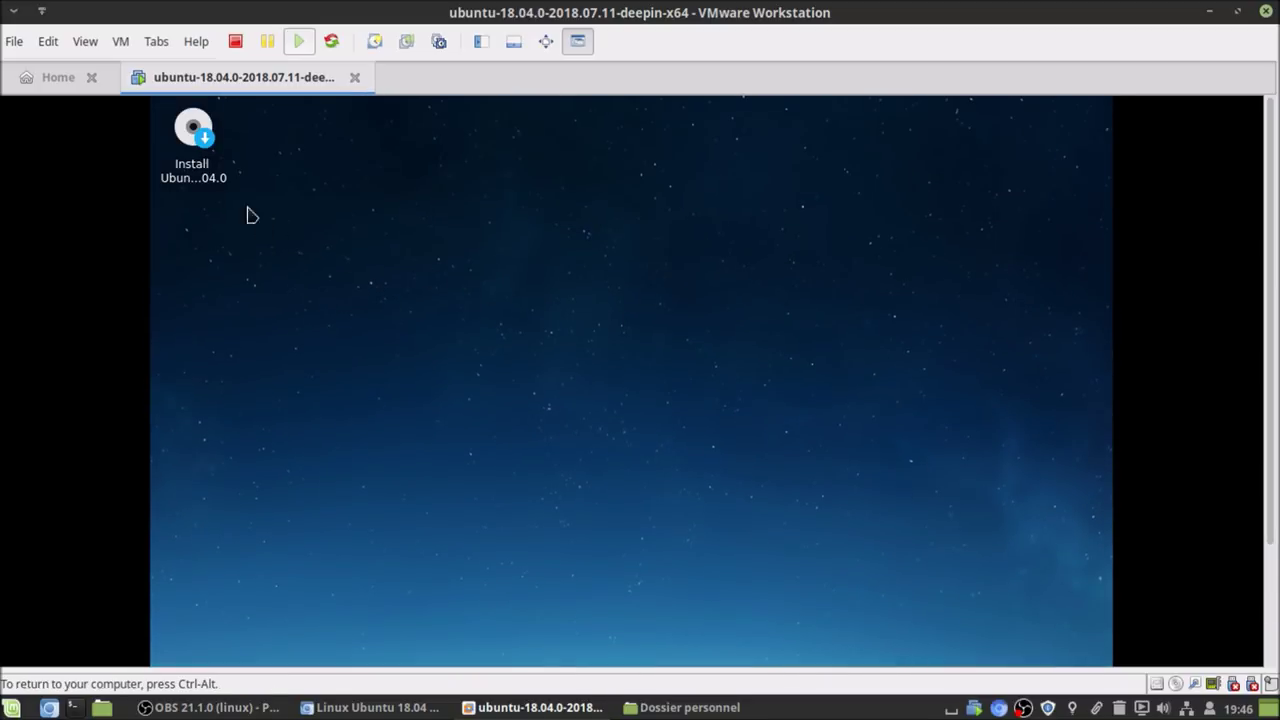
- Open the Install Ubuntu 18.04.0 desktop icon via its context menu
left_click(215, 172)
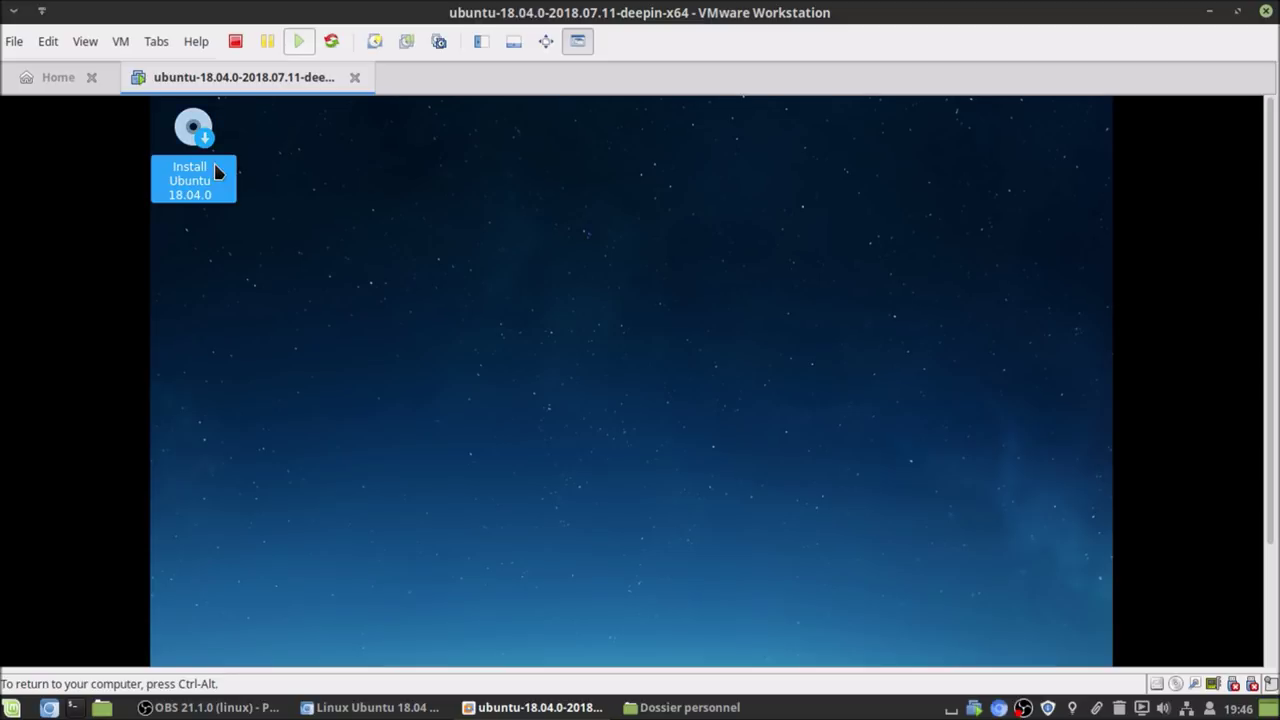
right_click(215, 172)
left_click(300, 176)
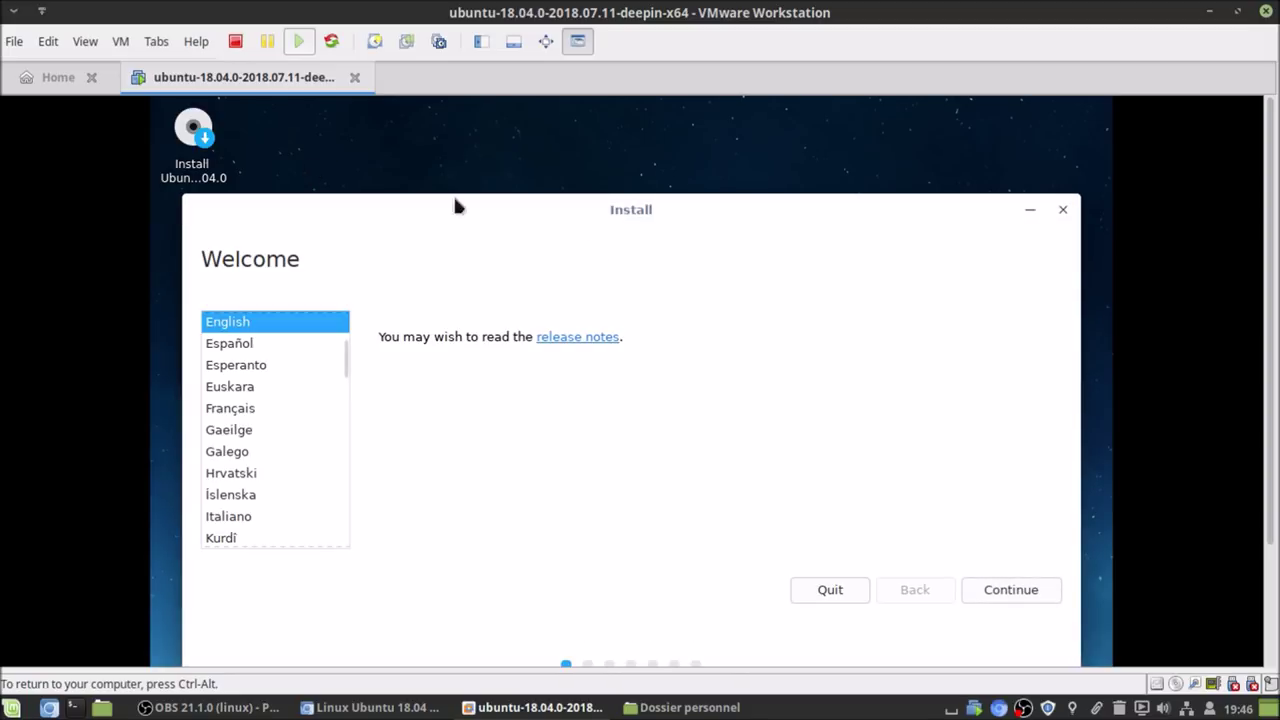
- Set the installer language to Français and the keyboard layout to Belge
left_click_drag(1268, 246, 1274, 293)
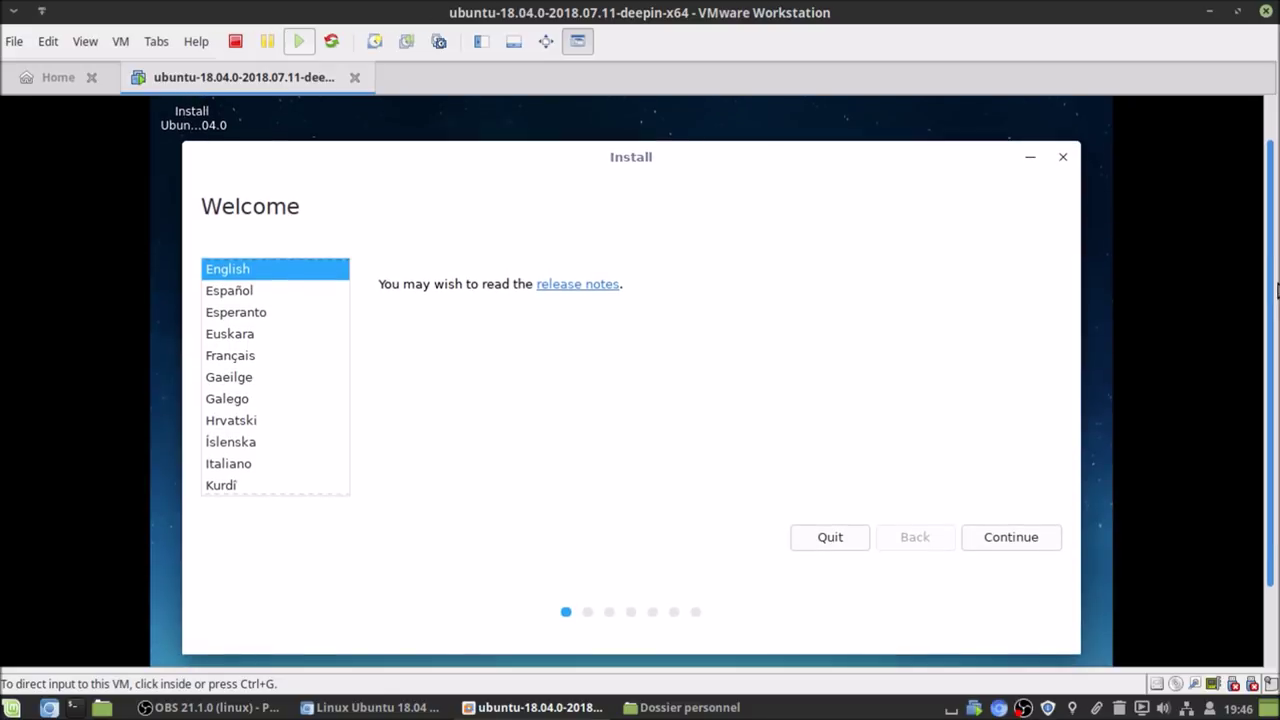
left_click(211, 358)
left_click(976, 537)
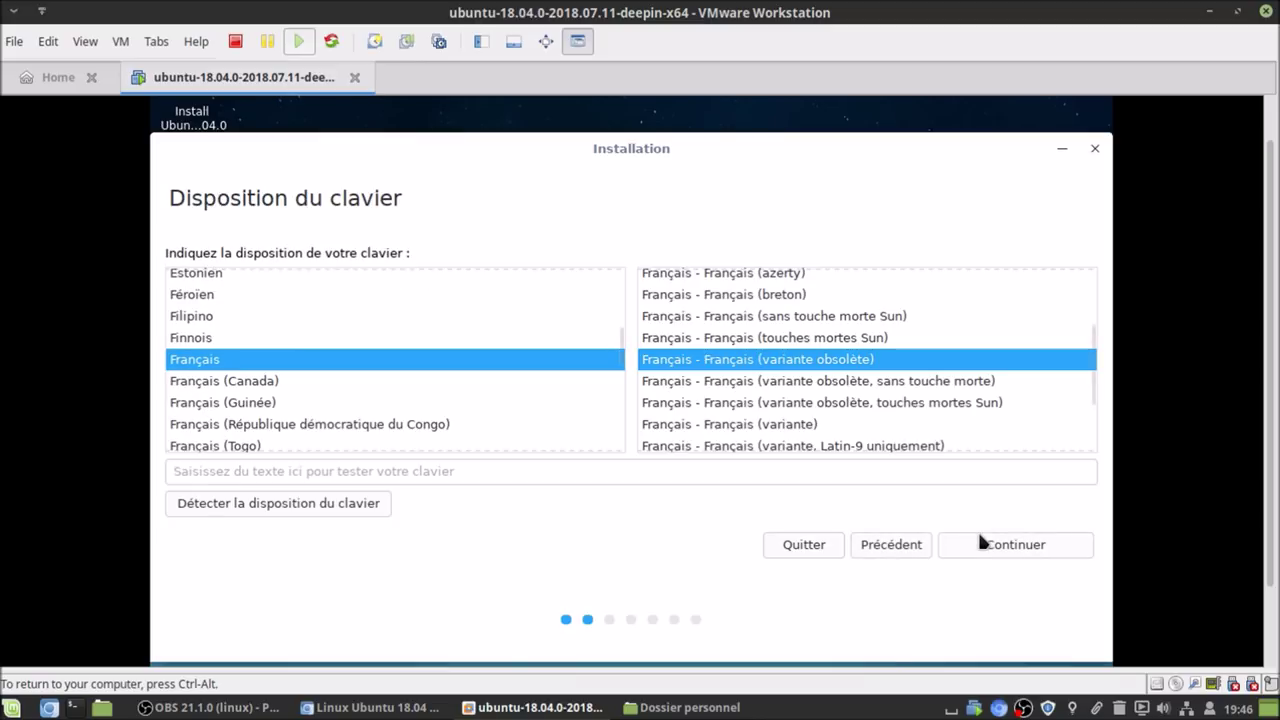
left_click(209, 380)
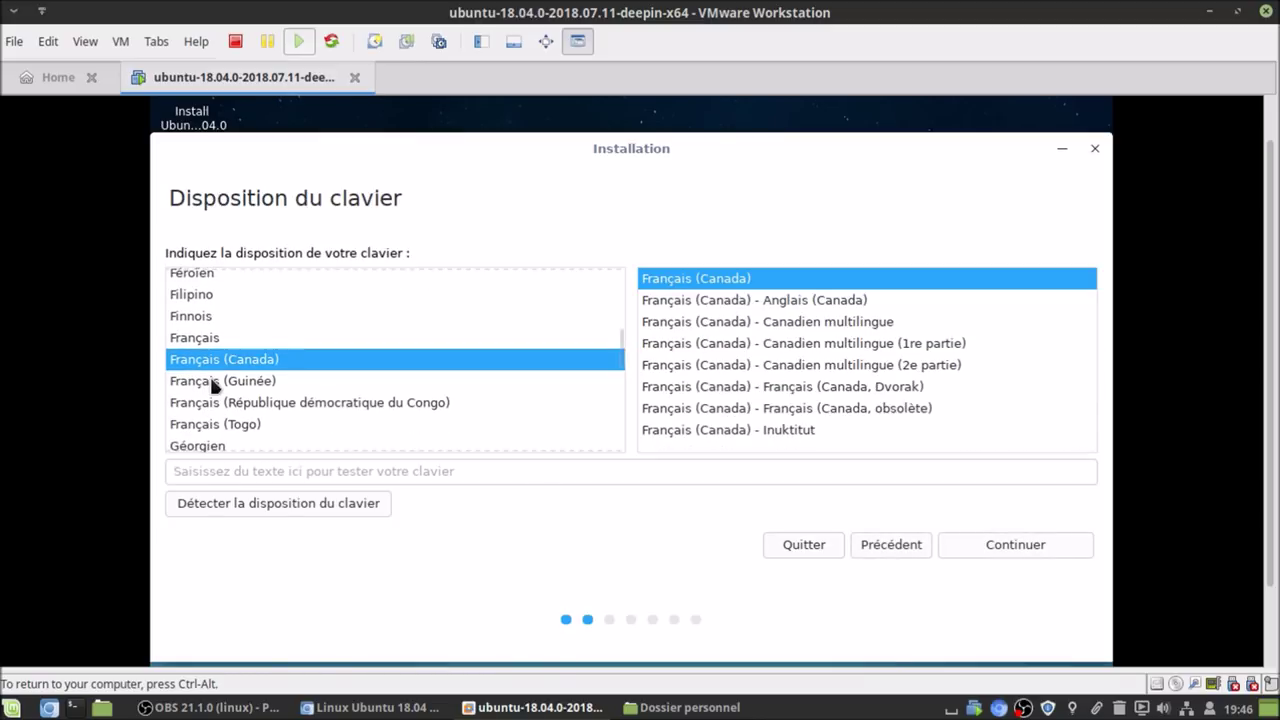
type("b")
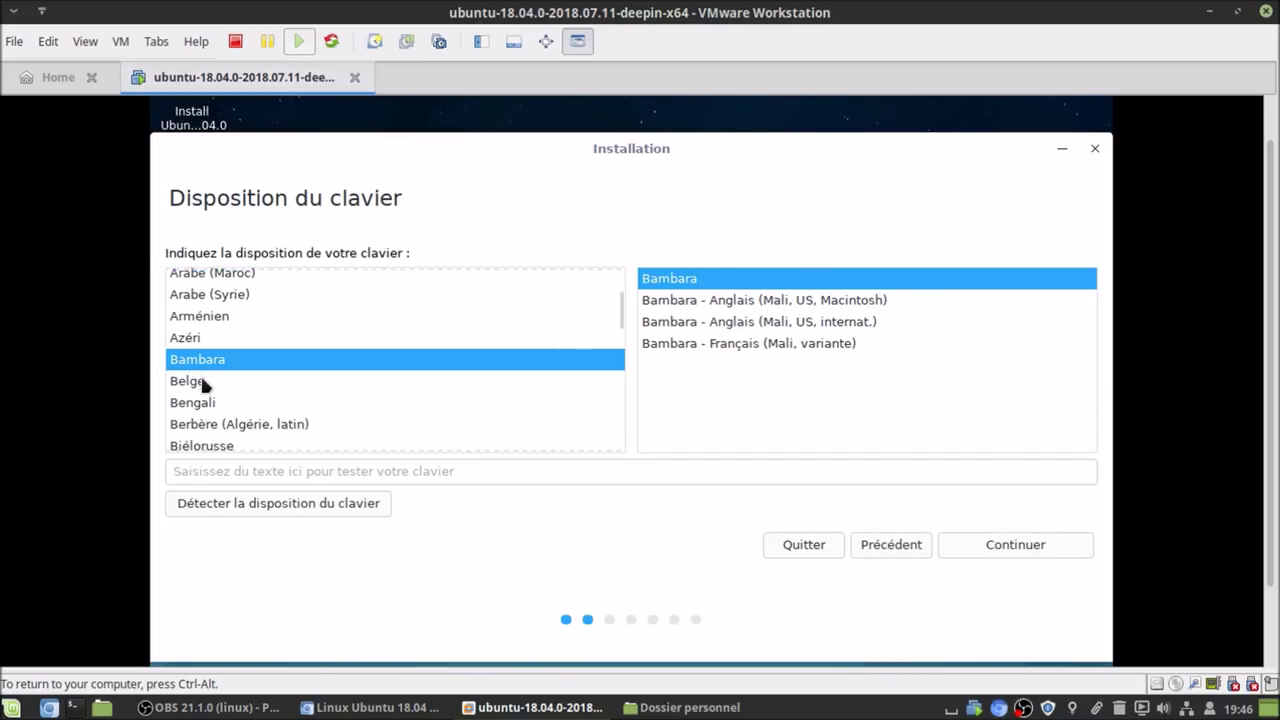
left_click(203, 383)
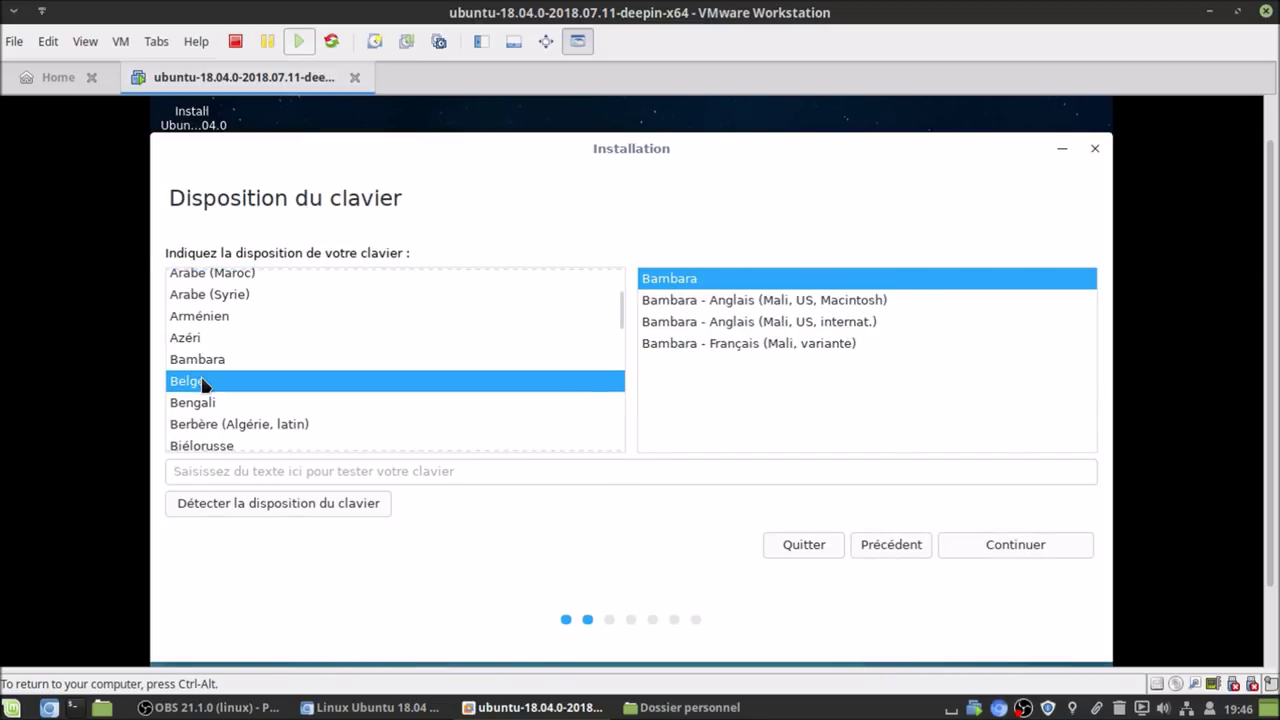
left_click(1025, 546)
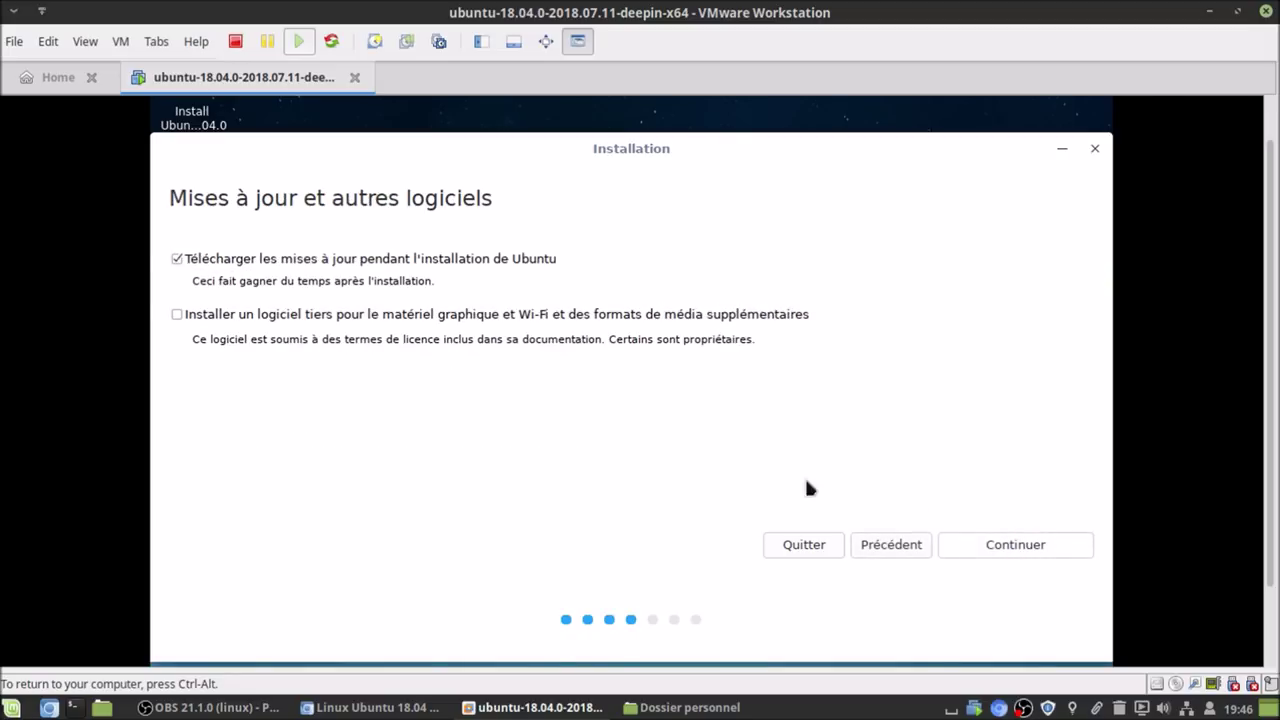
- Include third-party software, choose Effacer le disque, install now, and approve the disk changes
left_click(237, 323)
left_click(979, 545)
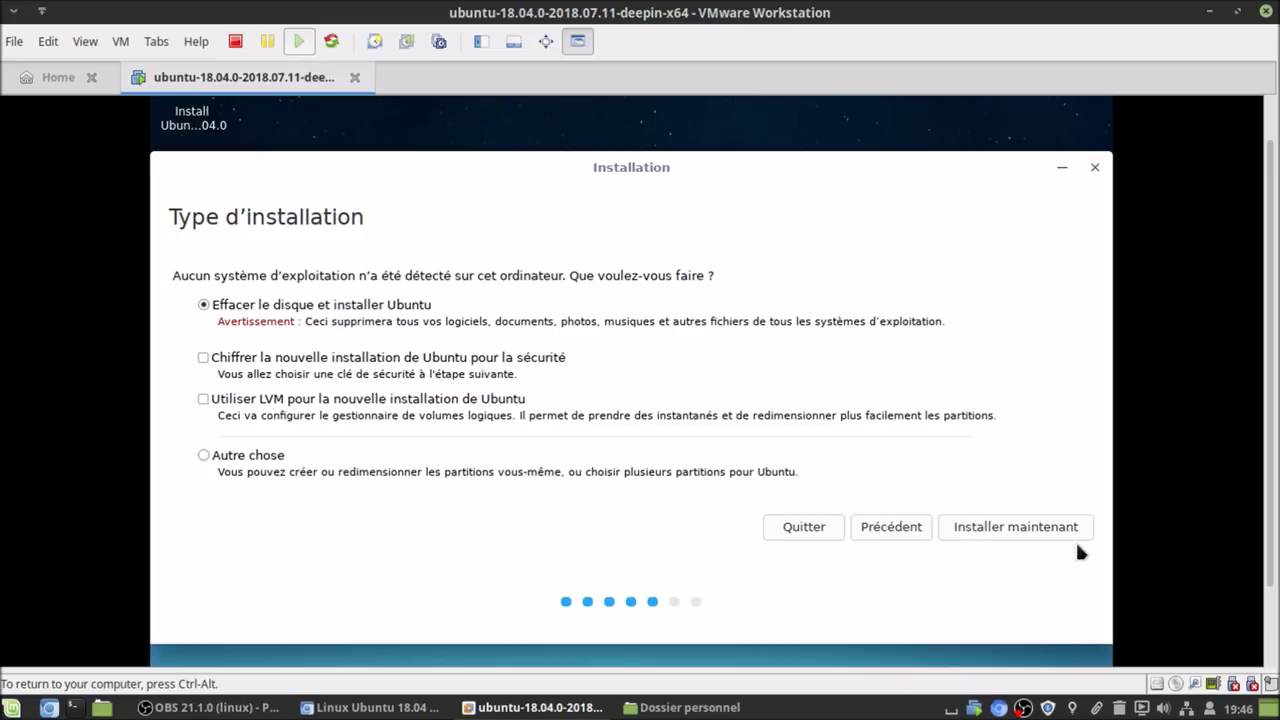
left_click(1044, 520)
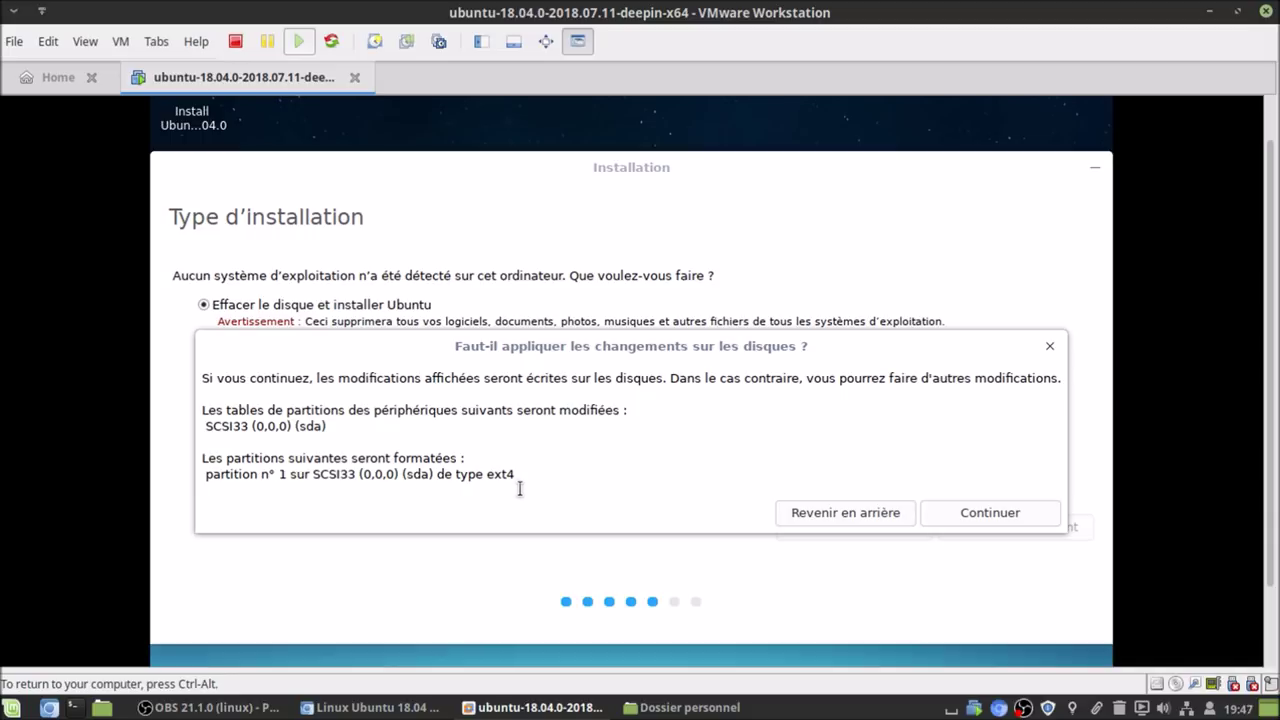
left_click(1050, 512)
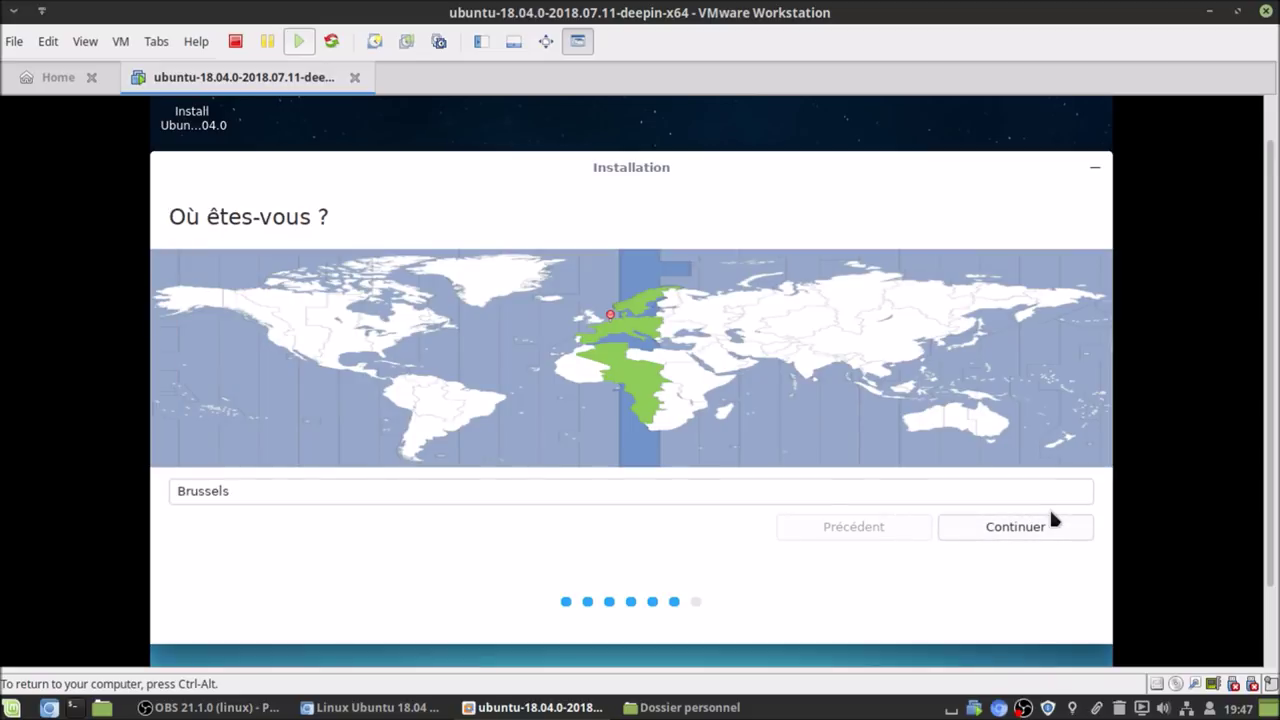
- Keep Brussels as the location, then enter the user's name and a short username
left_click(1045, 530)
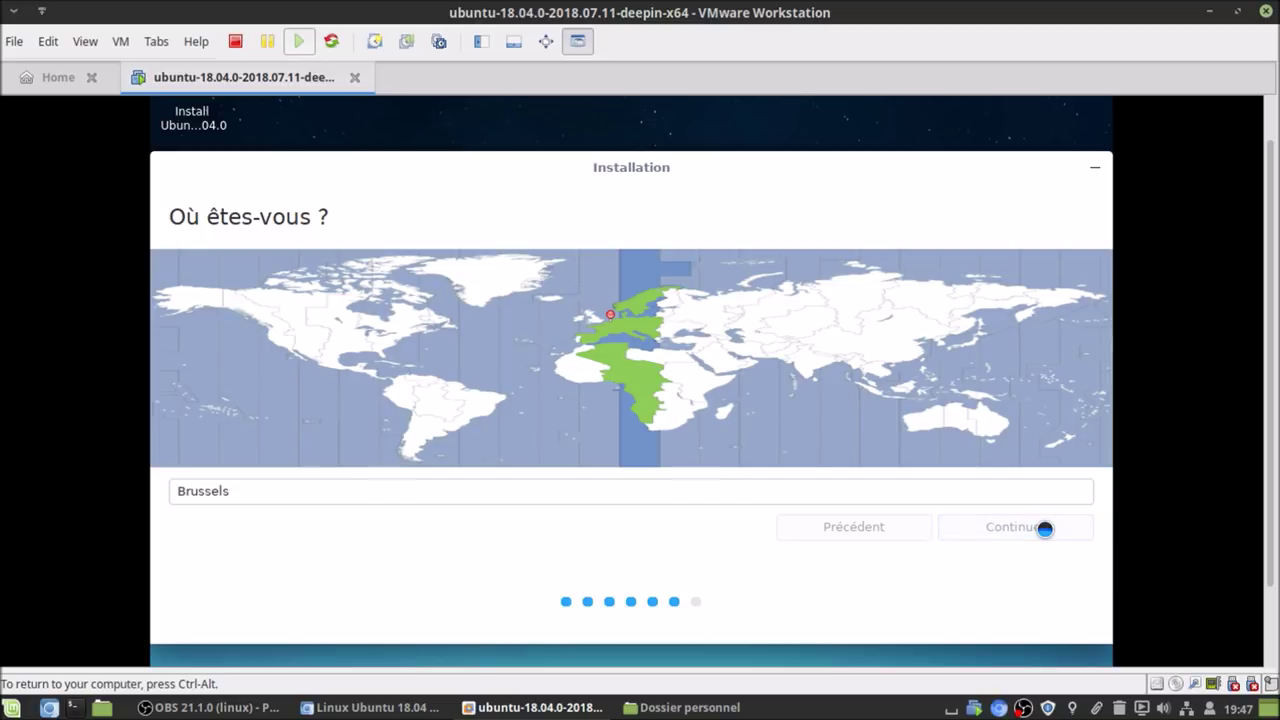
type("blabl")
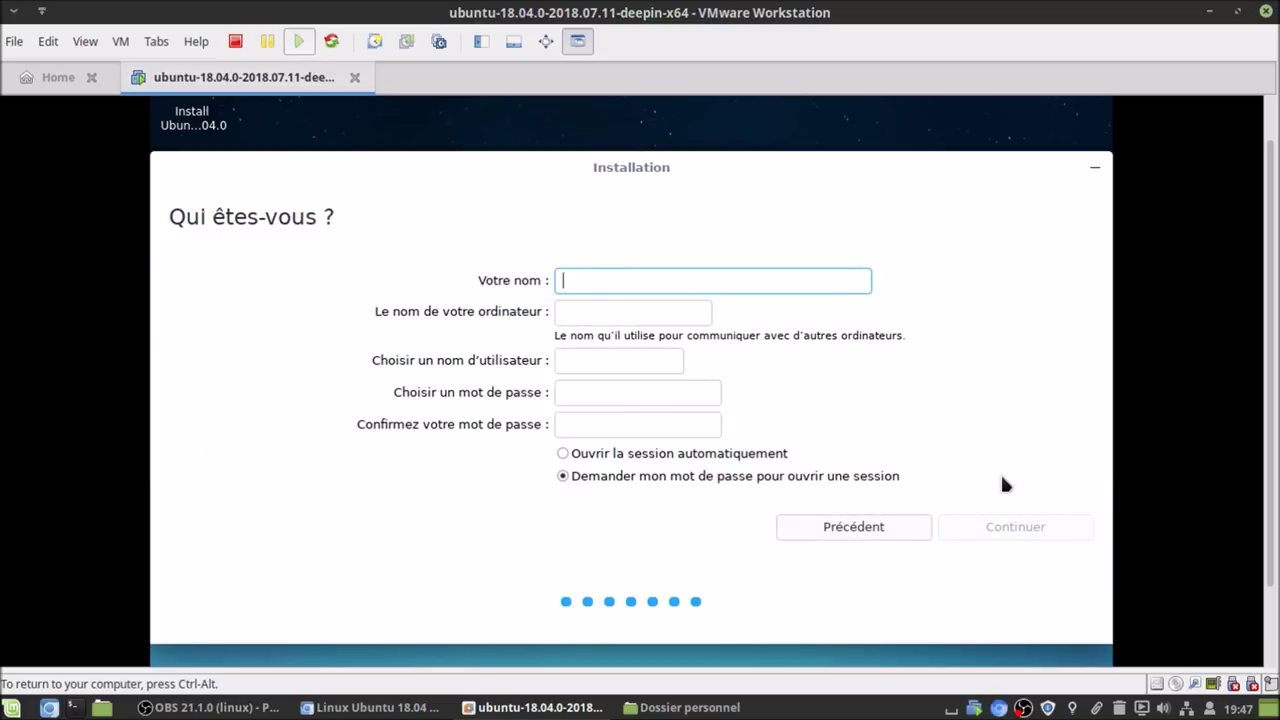
type("ateurx")
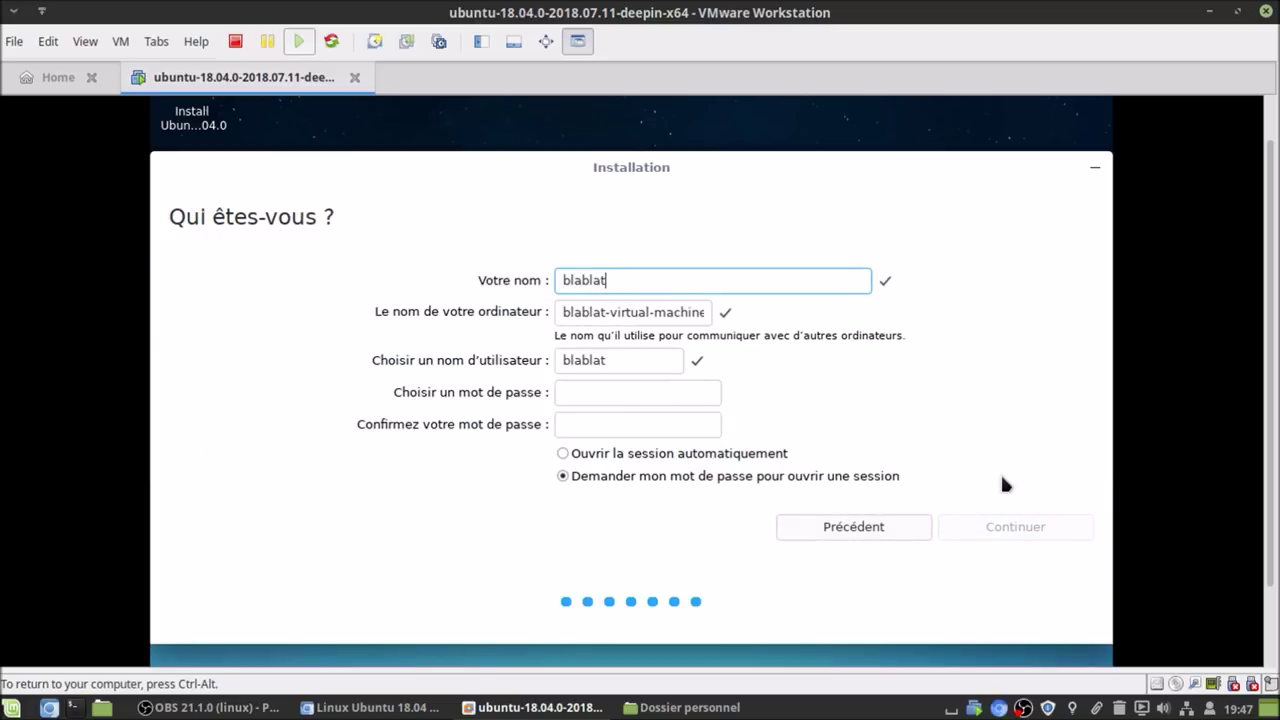
key("Tab")
key("Tab")
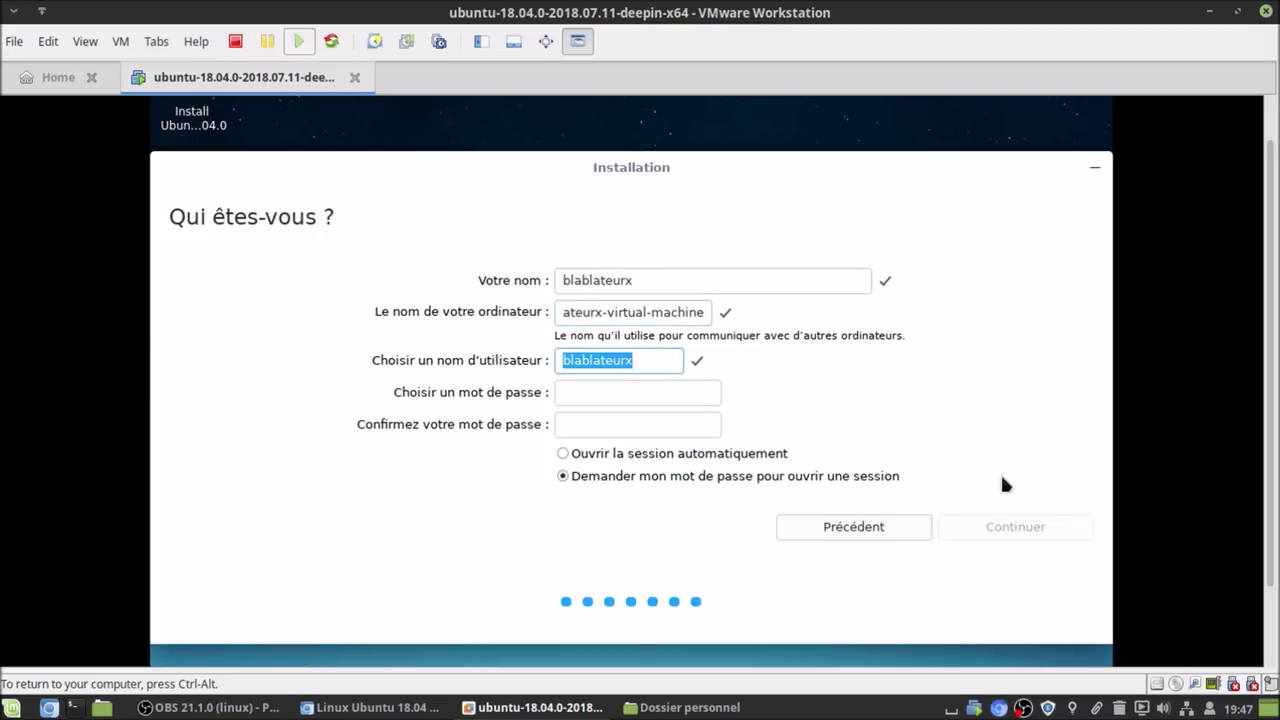
type("b")
key("BackSpace")
type("bblx")
- Enter and confirm the password, set the computer name to end in ubuntudeepin-vm, and submit
key("Tab")
type("azerty")
key("Tab")
type("azerty")
key("Tab")
key("Tab")
key("End")
key("BackSpace")
key("BackSpace")
key("BackSpace")
key("BackSpace")
key("BackSpace")
key("BackSpace")
key("BackSpace")
key("BackSpace")
key("BackSpace")
key("BackSpace")
key("BackSpace")
key("BackSpace")
key("BackSpace")
key("BackSpace")
key("BackSpace")
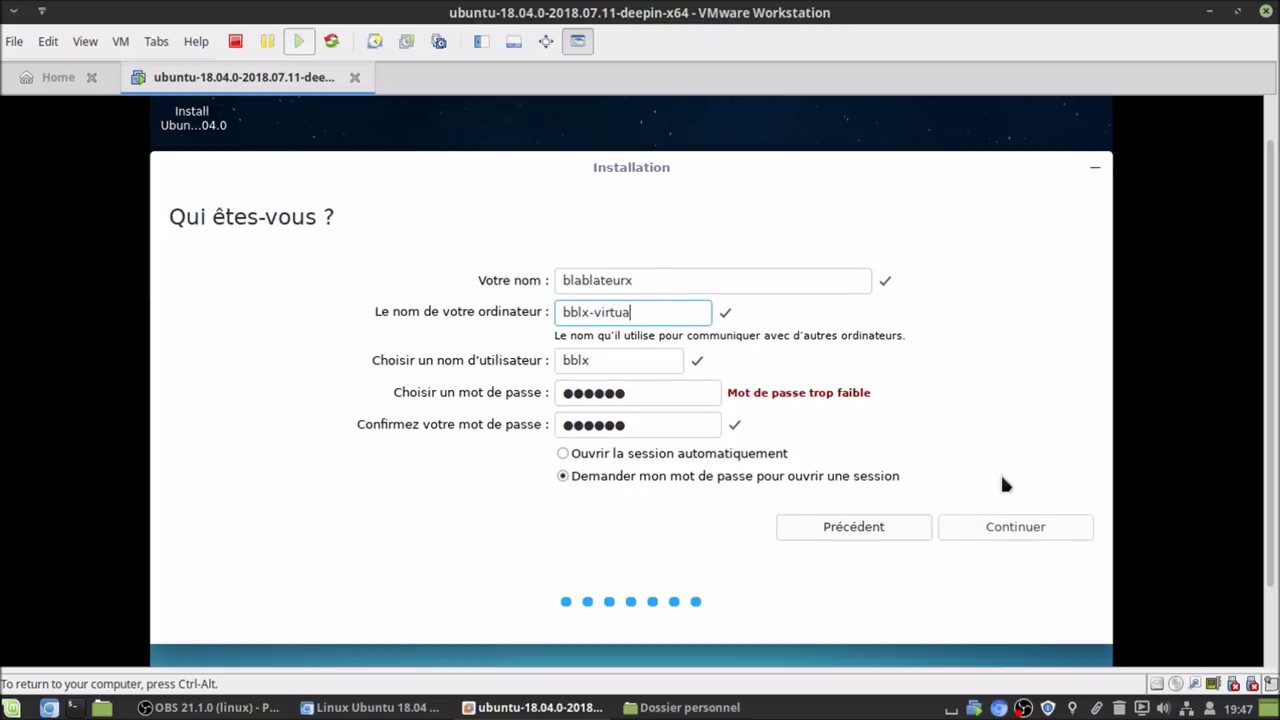
type("ubuntudeepin-vm")
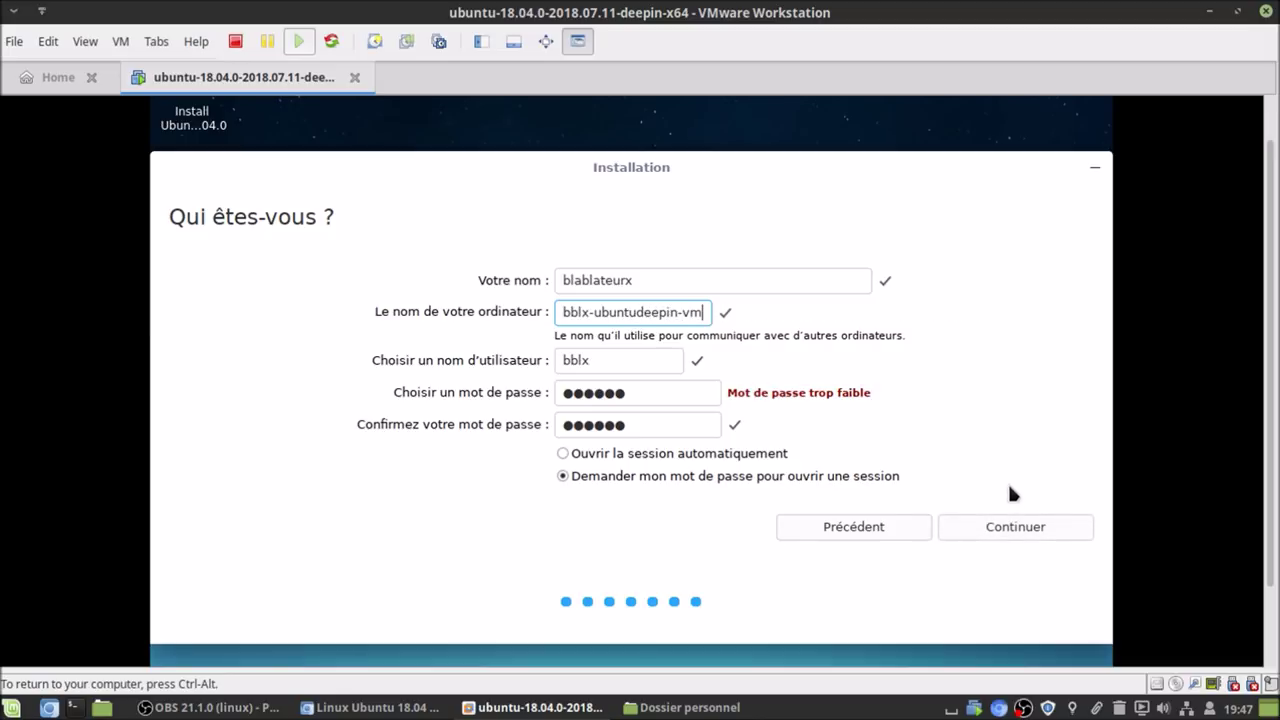
left_click(1030, 530)
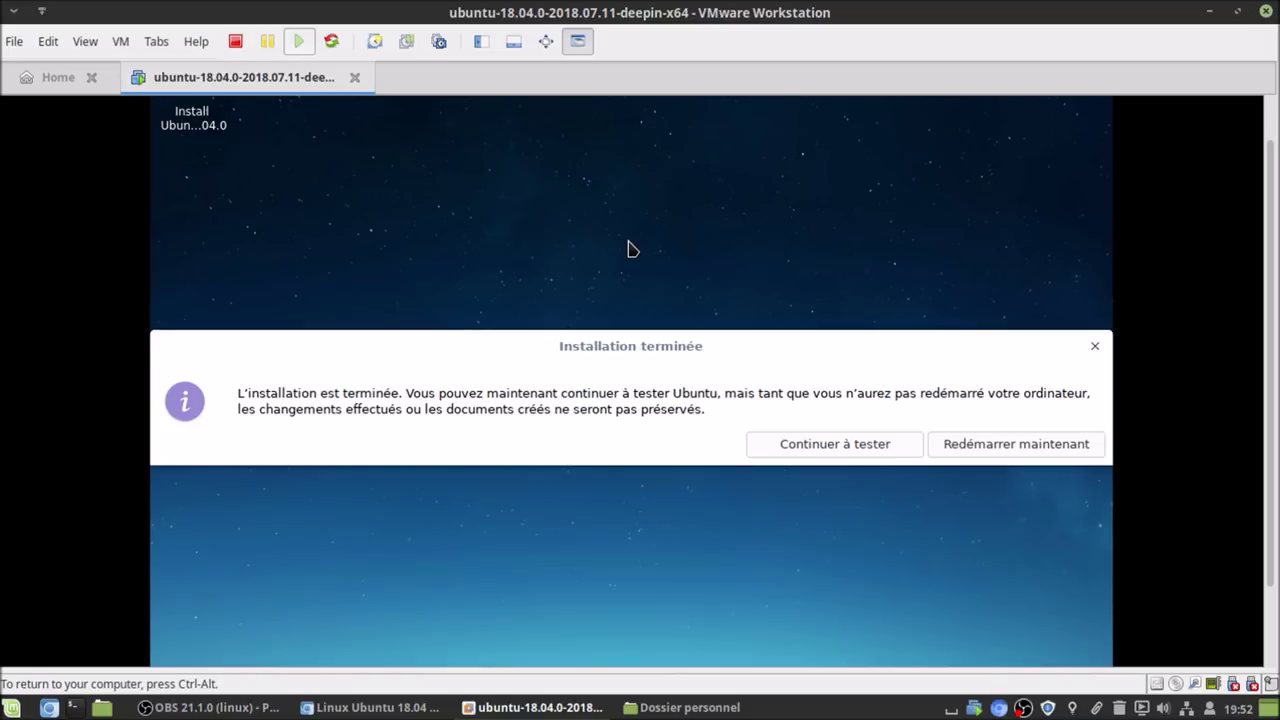
- Restart the VM now and confirm the installation medium is removed
left_click(981, 445)
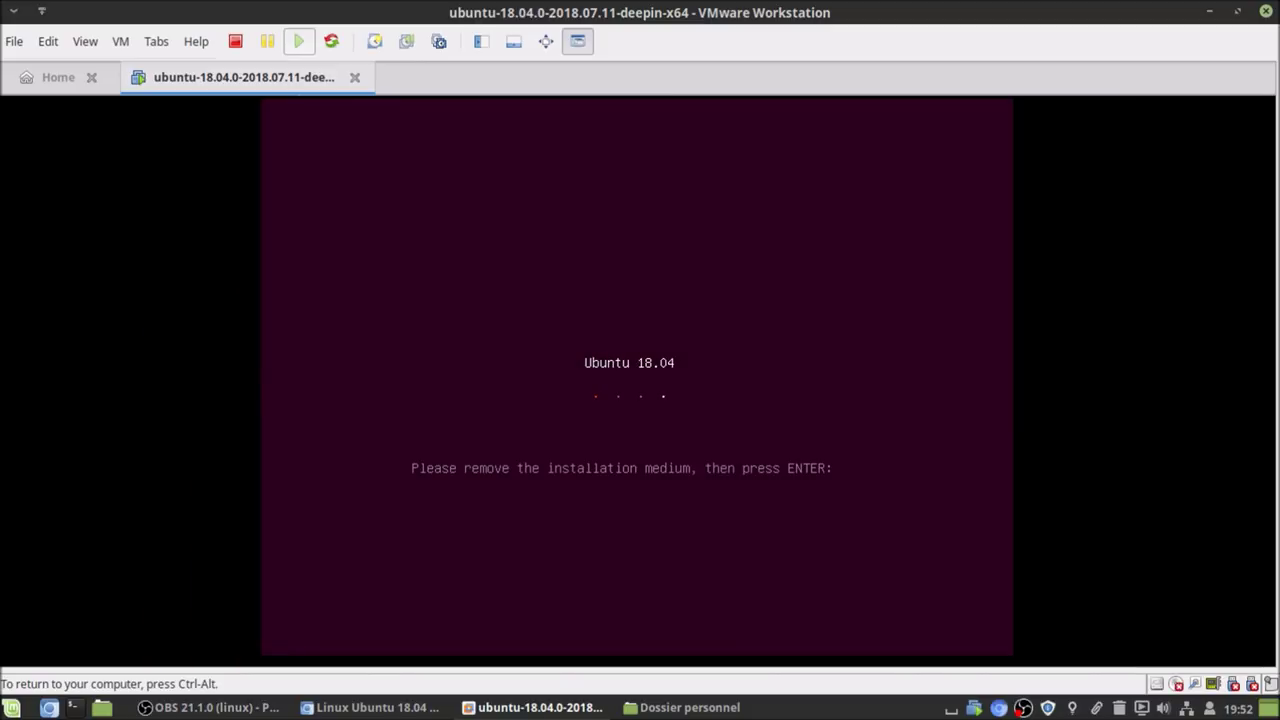
key("Return")
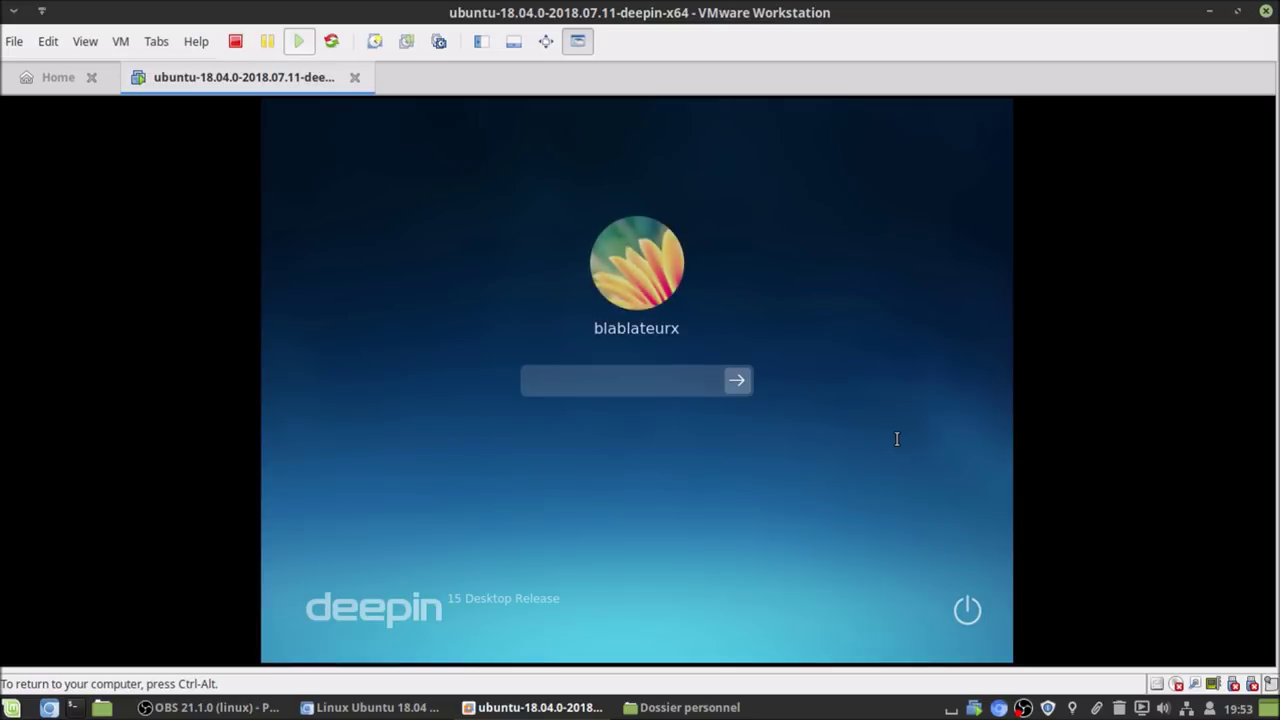
- Log in with the user's password and launch Terminal Deepin from the Deepin launcher
type("******")
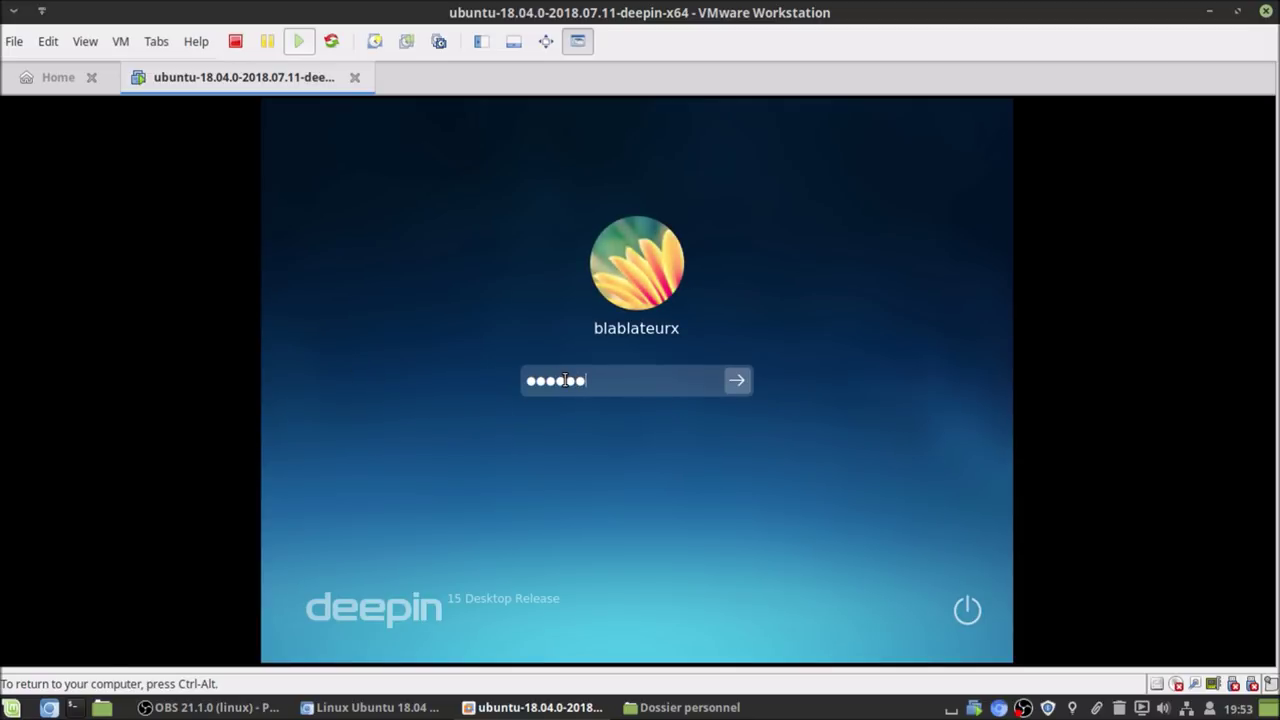
key("Return")
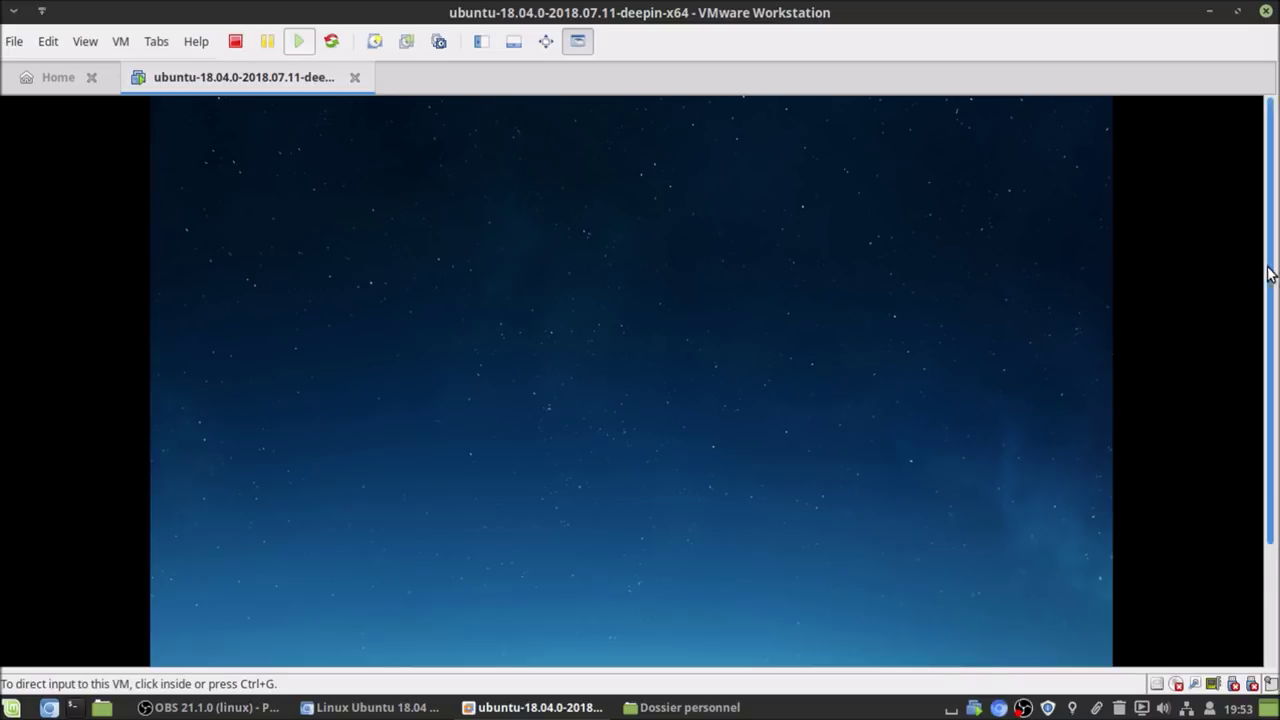
scroll(1268, 272, "down", 3)
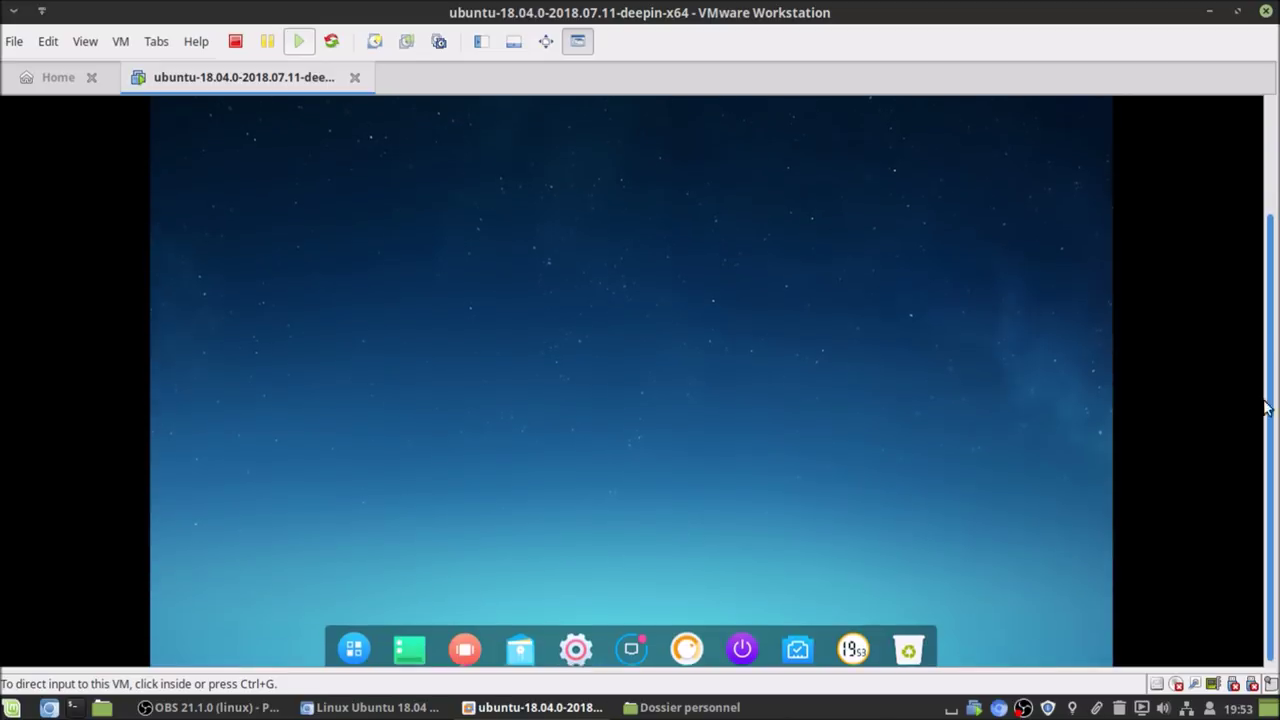
left_click(347, 645)
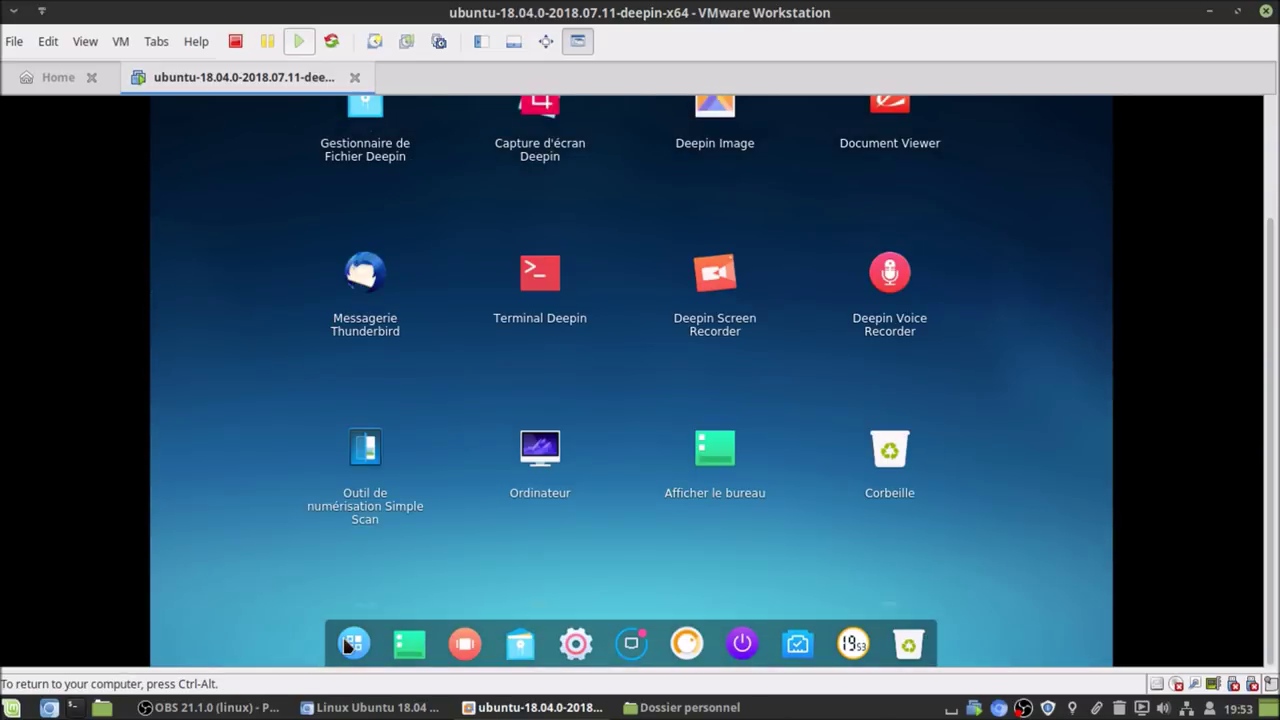
scroll(347, 640, "down", 5)
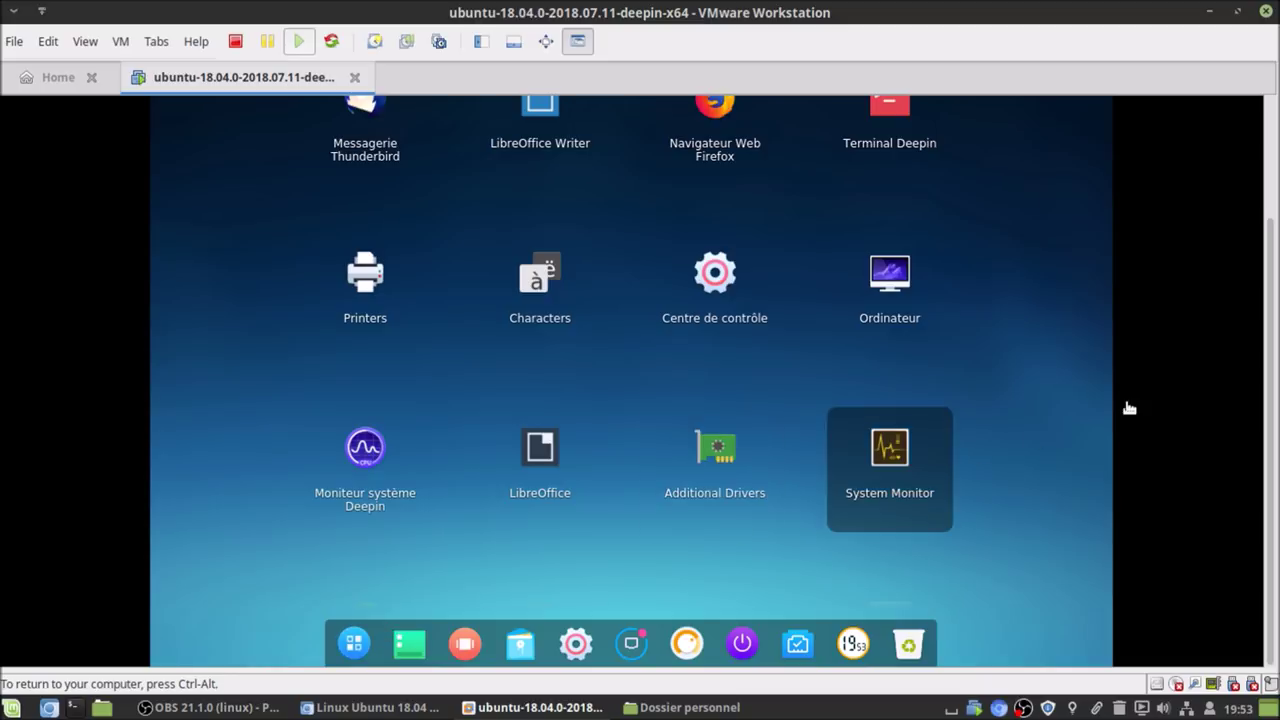
left_click(890, 136)
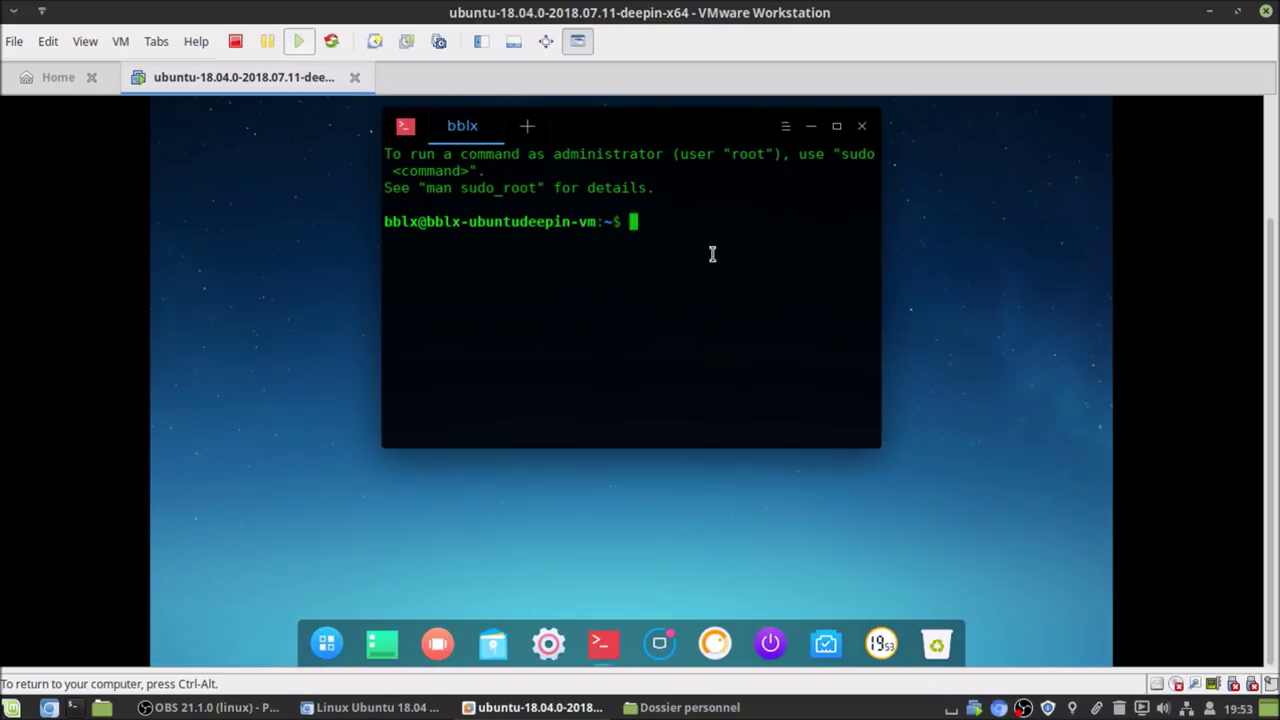
- Install open-vm-tools-desktop with sudo apt install, fixing the stray hyphen, then maximise the terminal
type("sudo apt install -")
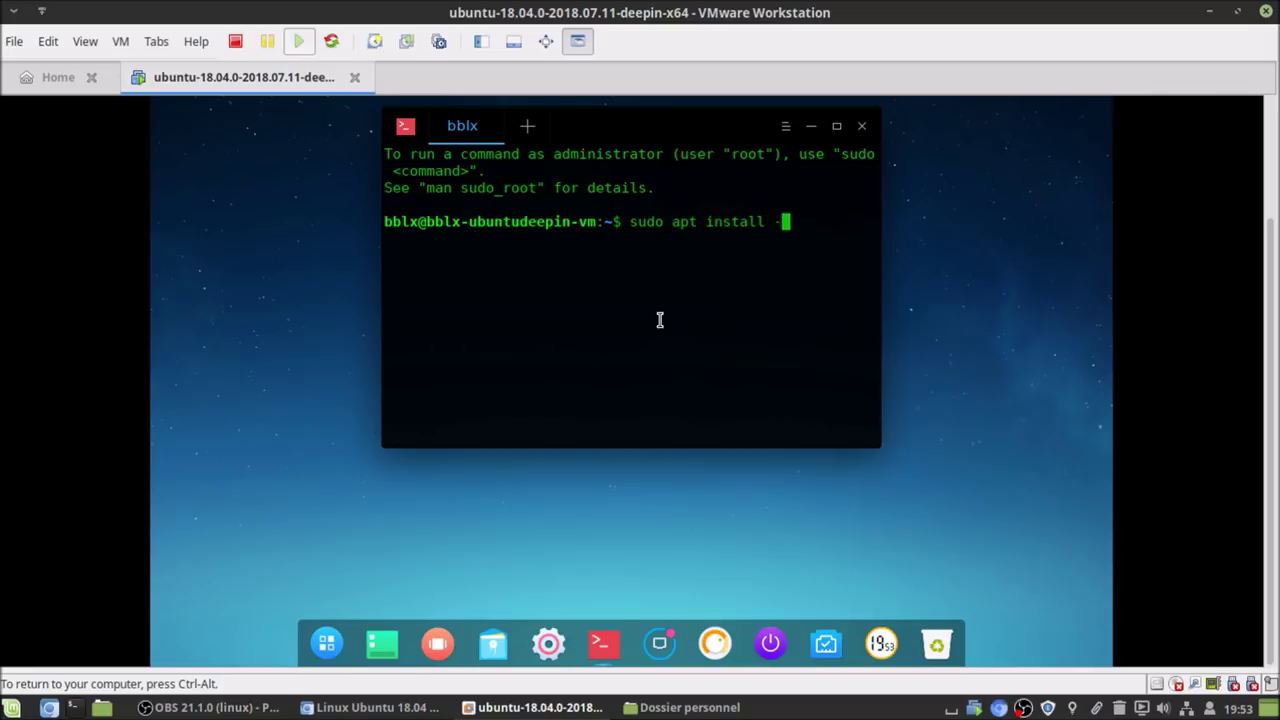
type("open-vm-tools-de")
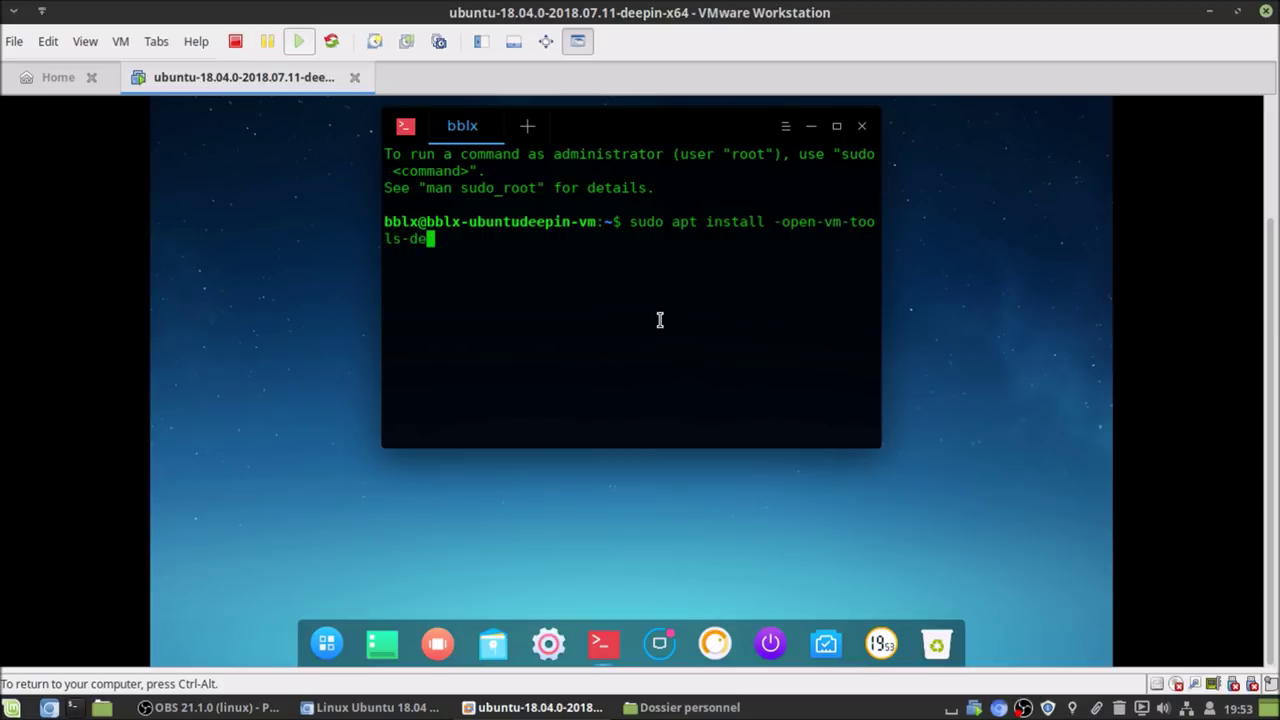
type("sktop")
key("Return")
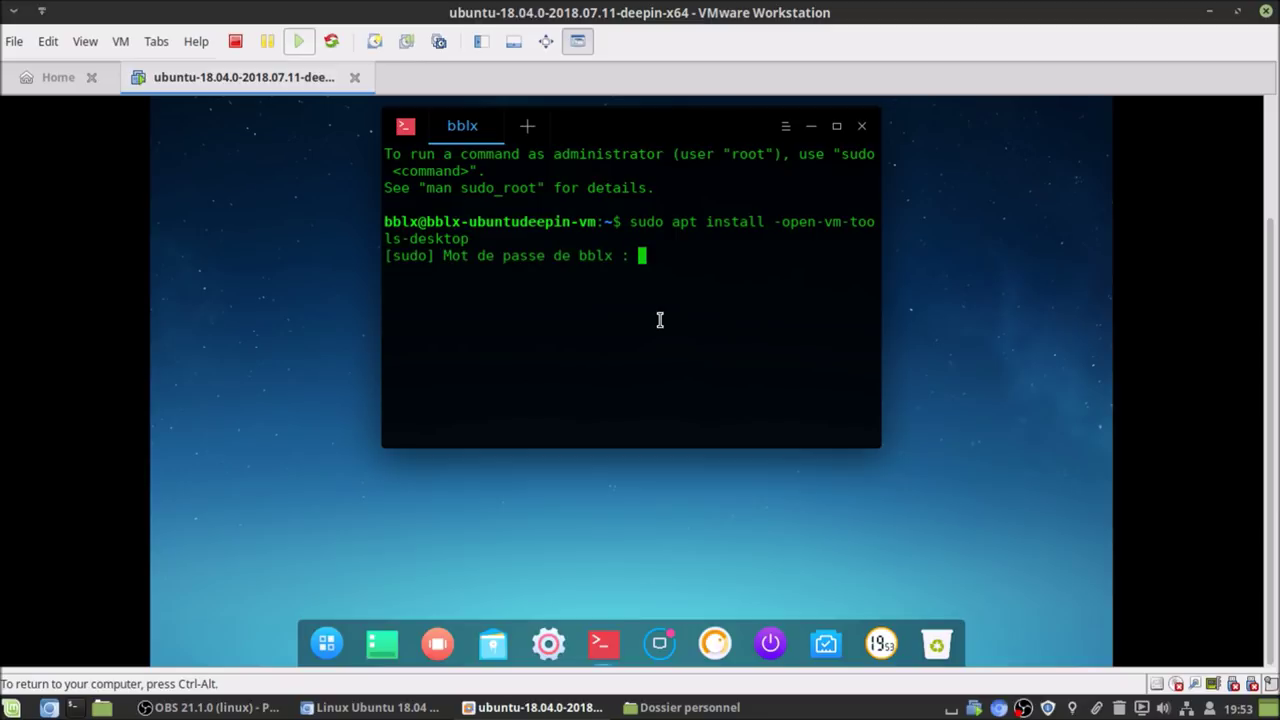
key("Return")
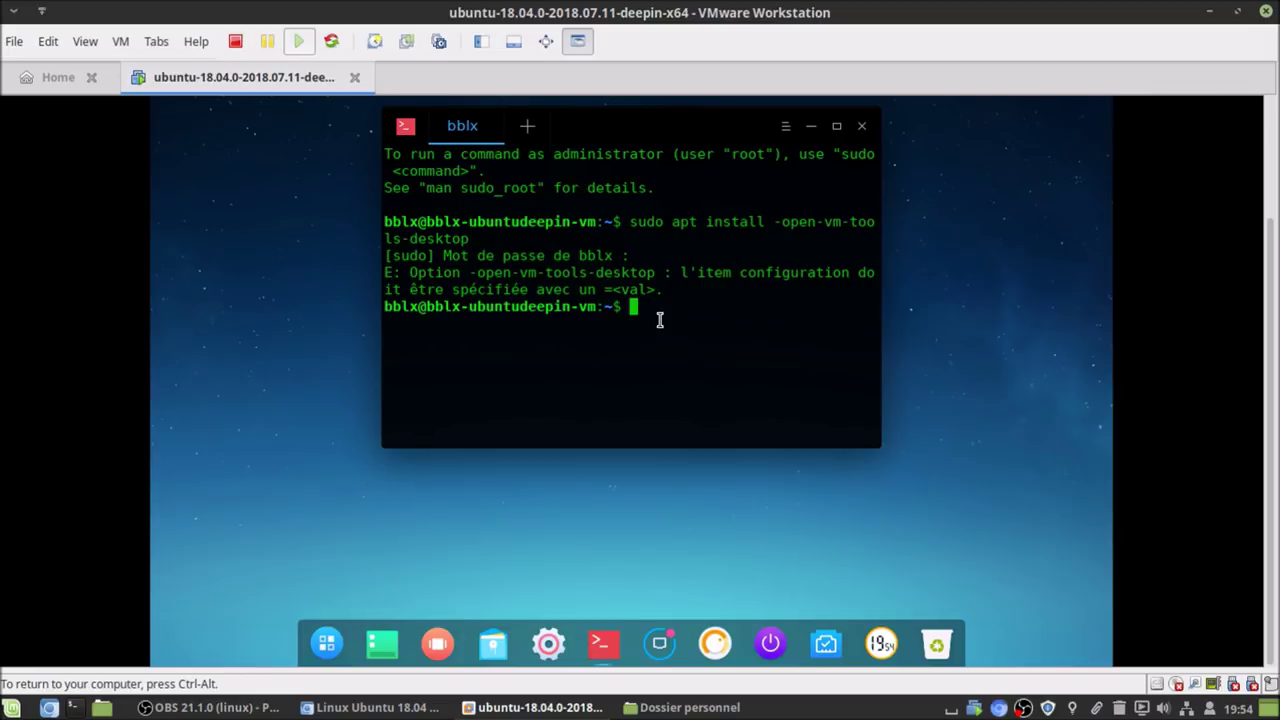
key("Up")
key("Left")
key("Left")
key("Left")
key("Left")
key("Left")
key("Left")
key("Left")
key("Left")
key("Left")
key("Left")
key("Left")
key("Left")
key("Left")
key("Left")
key("Left")
key("Left")
key("Left")
key("Left")
key("Left")
key("Left")
key("Left")
key("BackSpace")
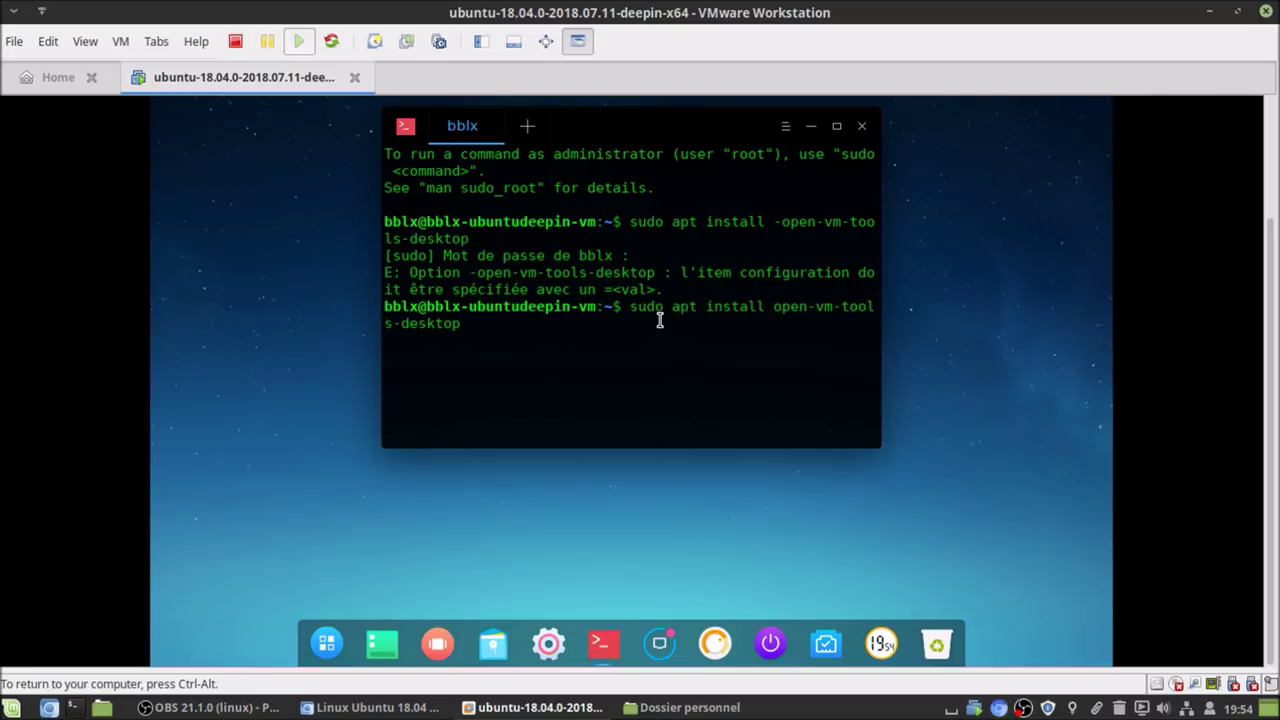
key("Return")
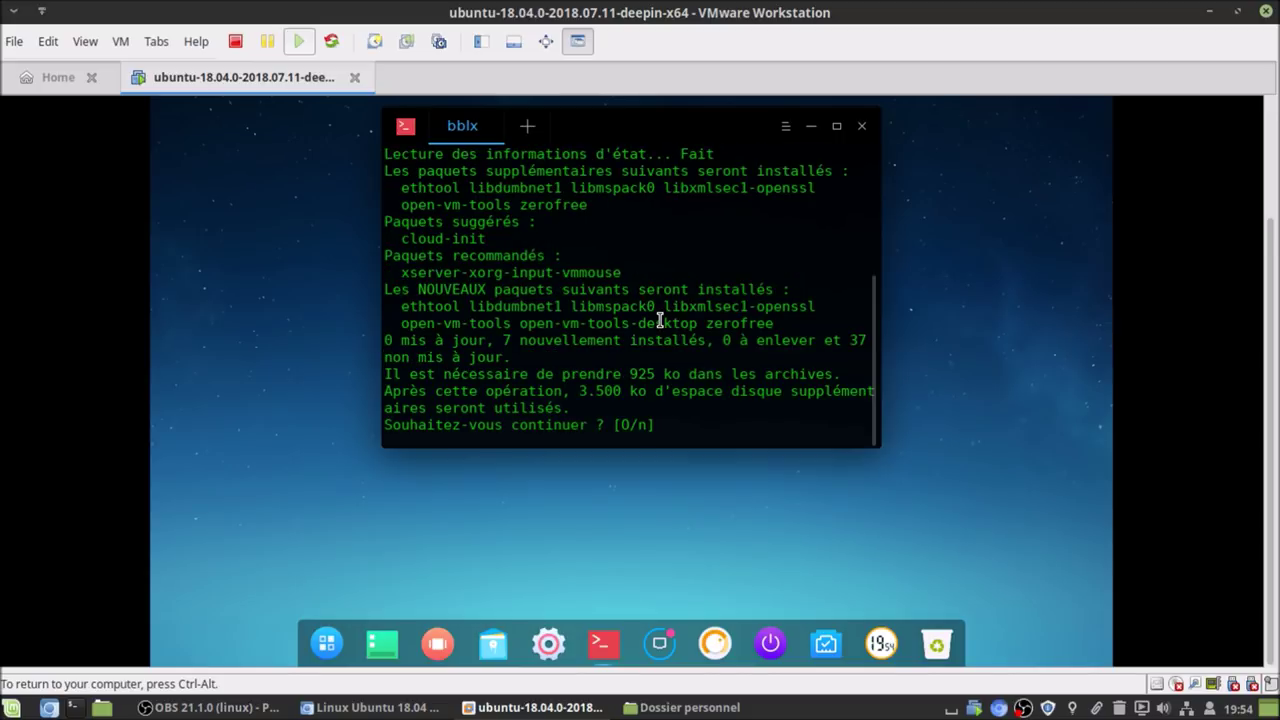
key("Return")
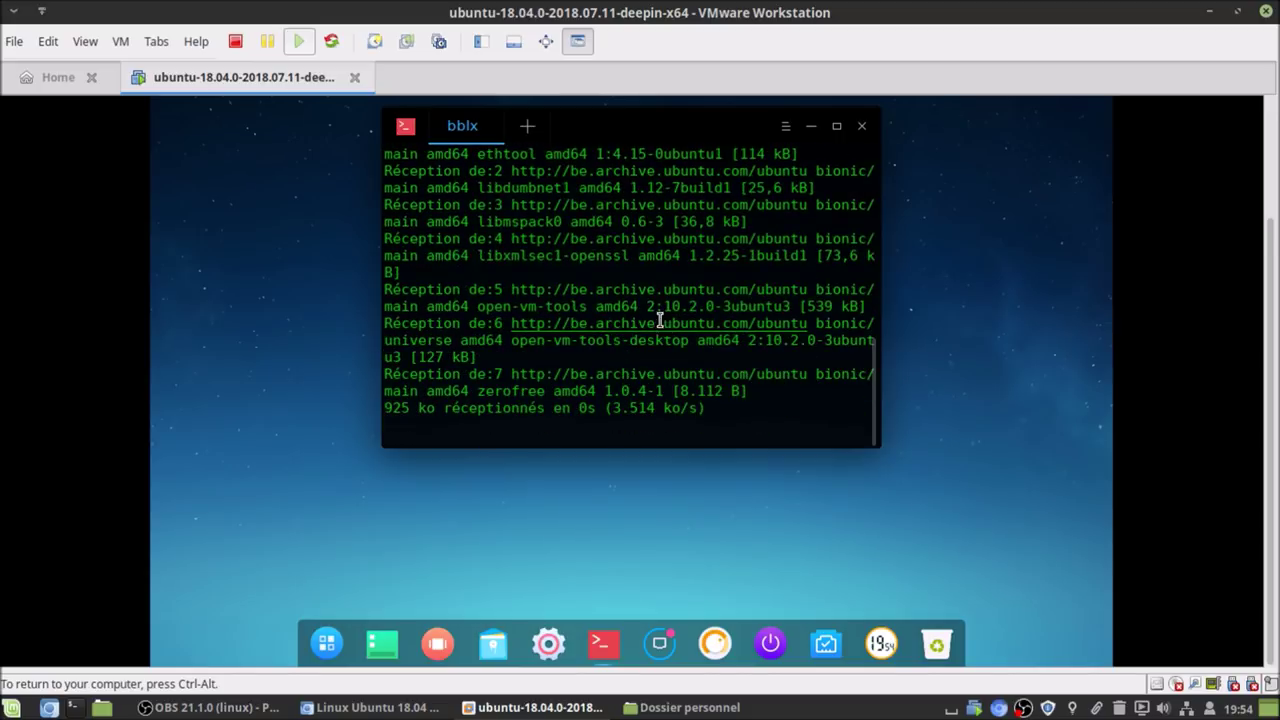
double_click(680, 123)
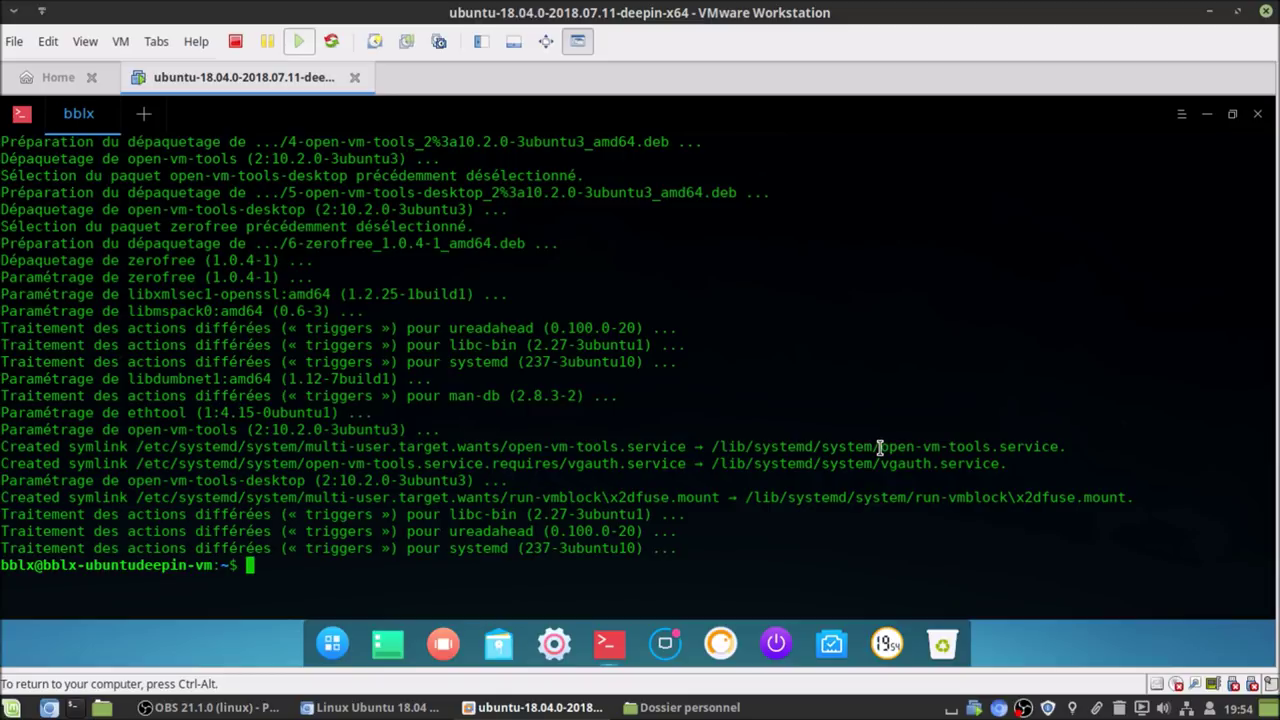
- Switch the VM to full screen and show the kernel details with uname -a
type("clear")
key("Return")
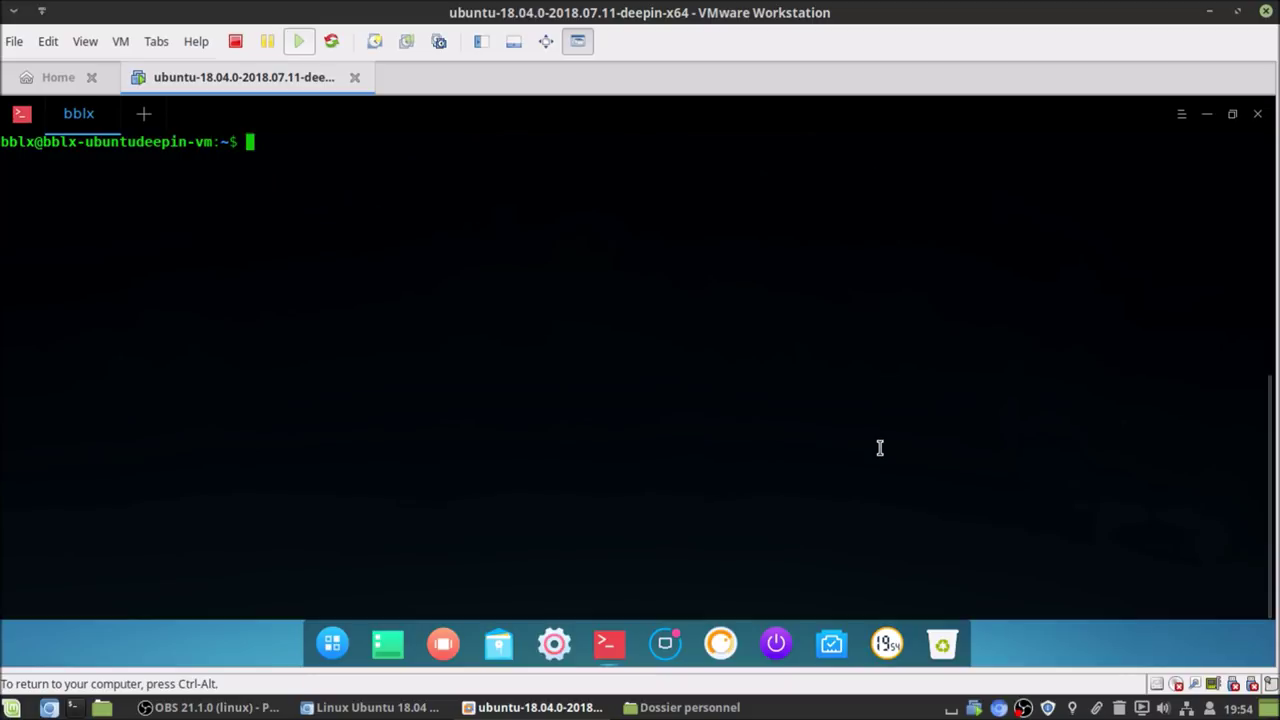
left_click(543, 44)
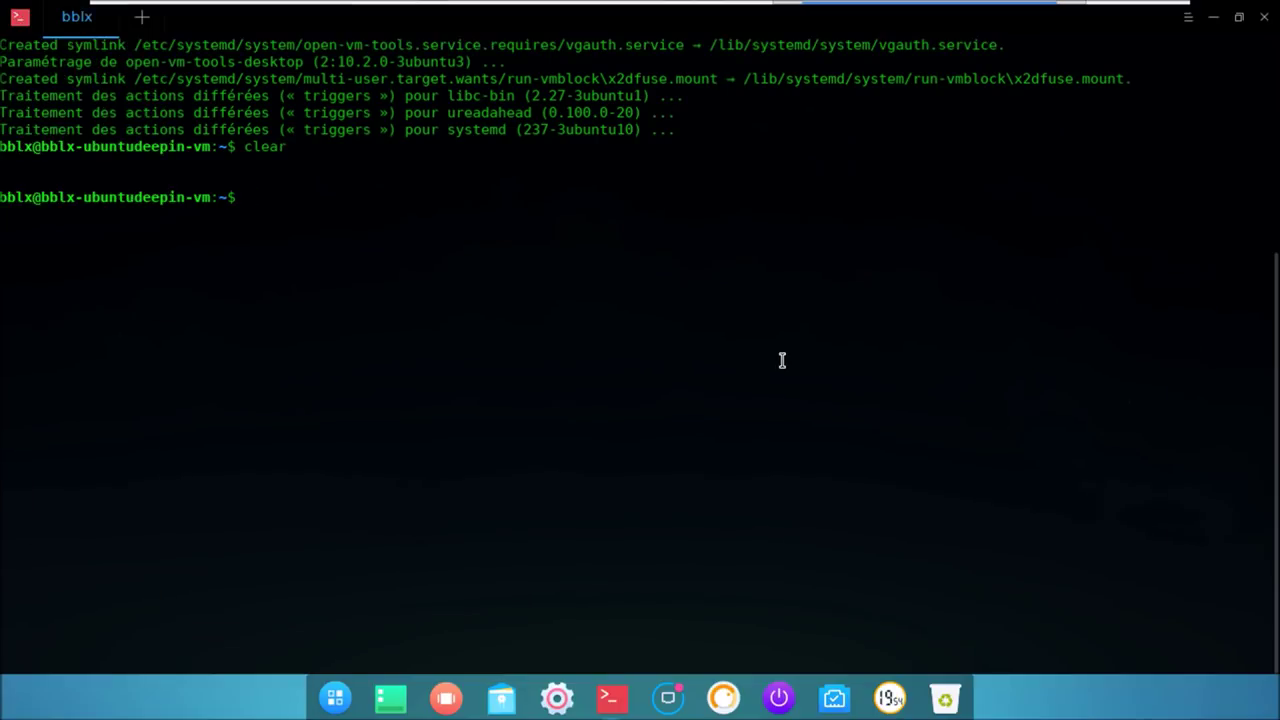
type("clear")
key("Return")
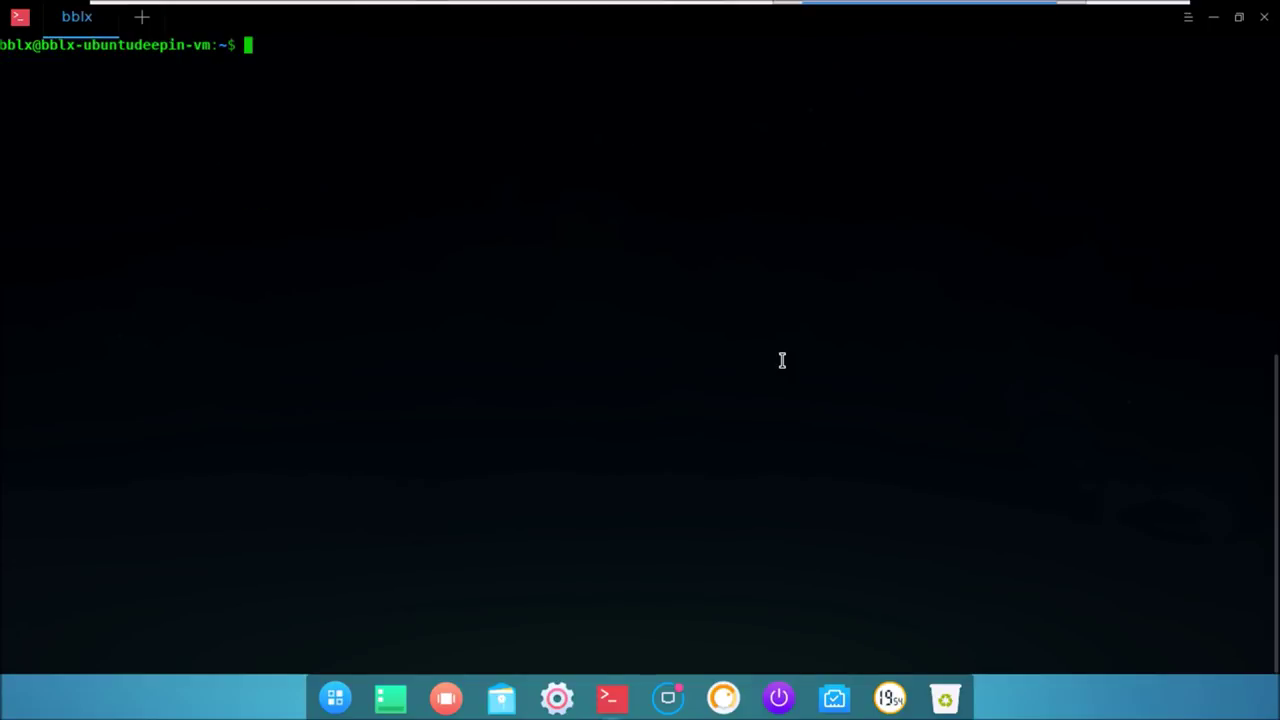
type("unam")
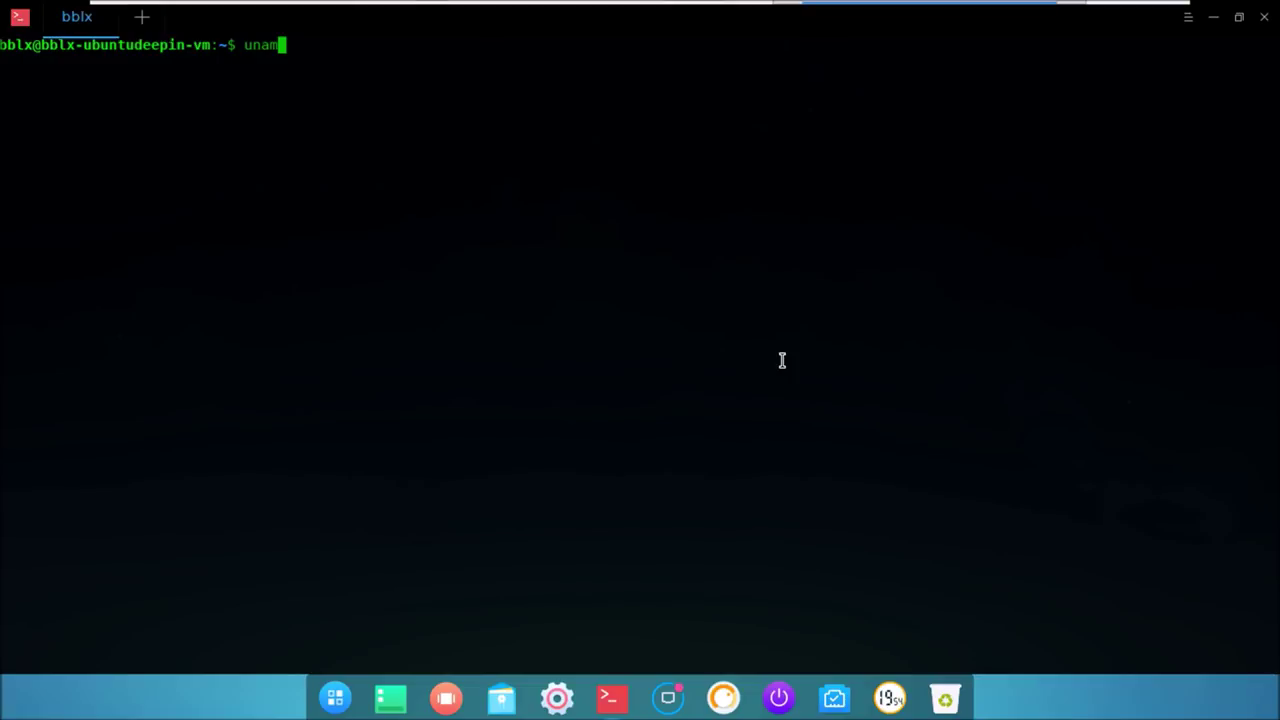
type("e -a")
key("Return")
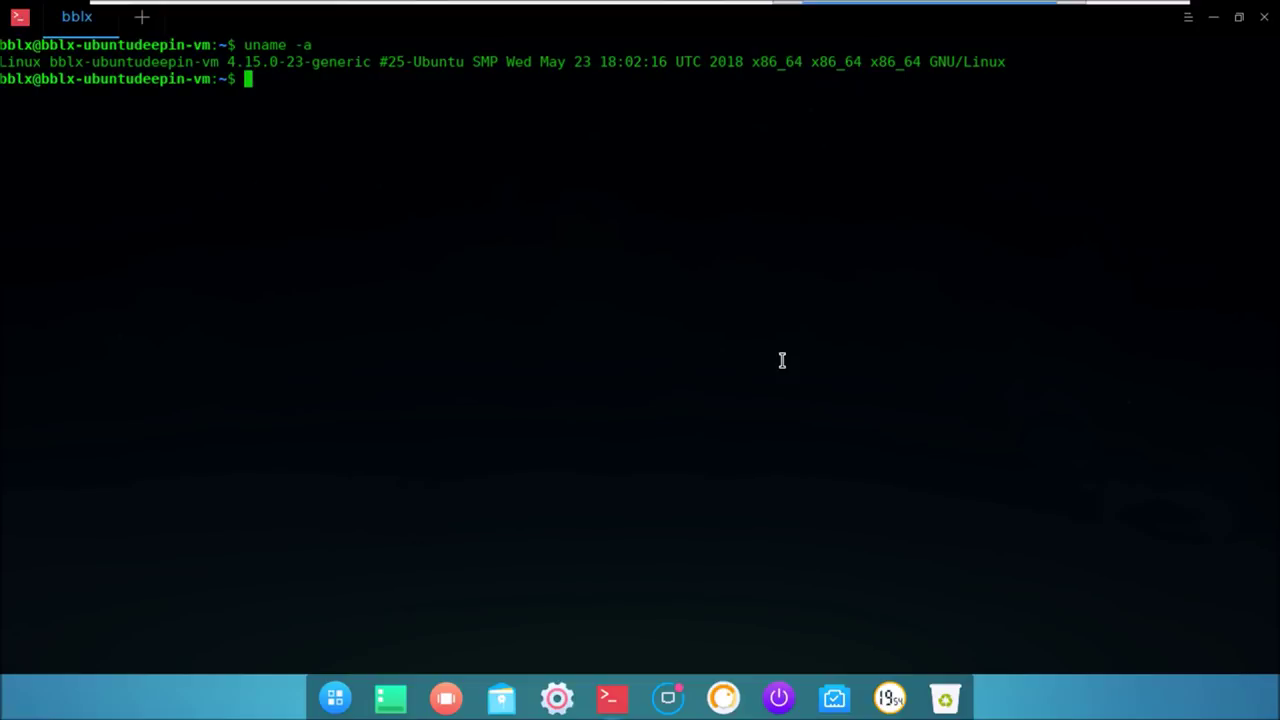
- Show the Ubuntu 18.04 Deepin release details with lsb_release -a, then clear the terminal
type("clear")
key("Return")
type("lsb_release -a")
key("Return")
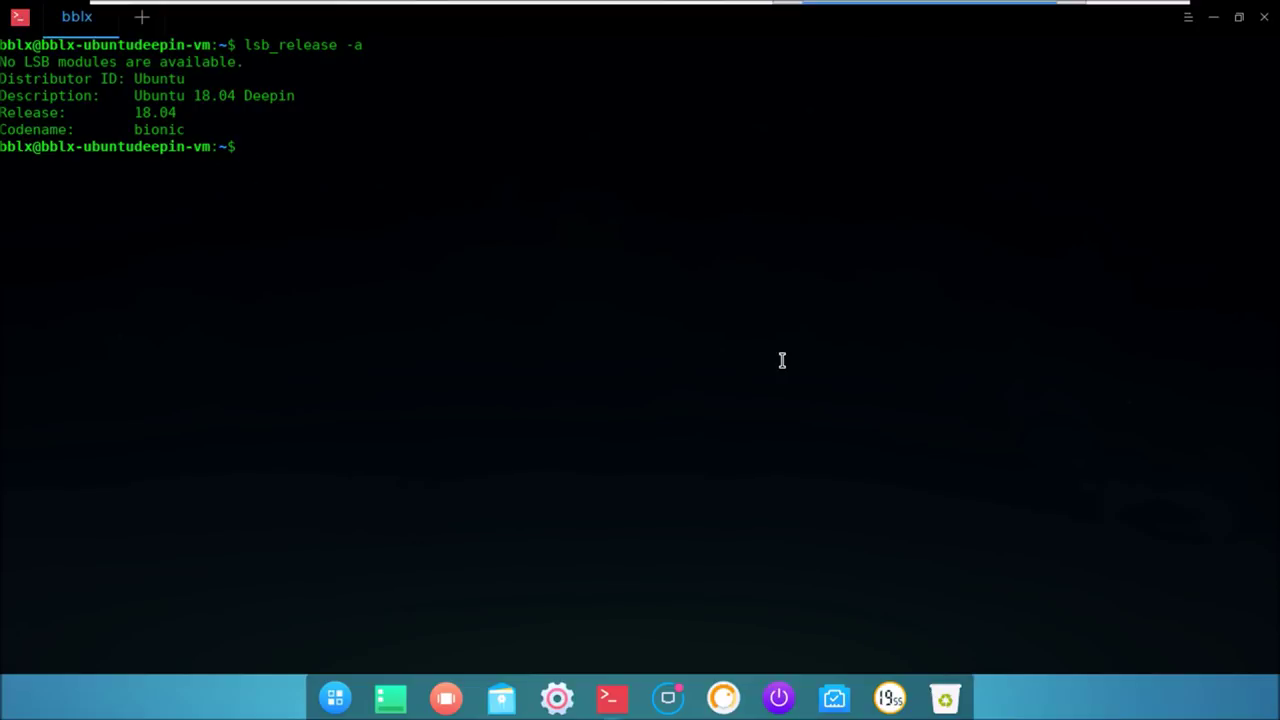
type("cleazr")
key("BackSpace")
key("BackSpace")
type("r")
key("Return")
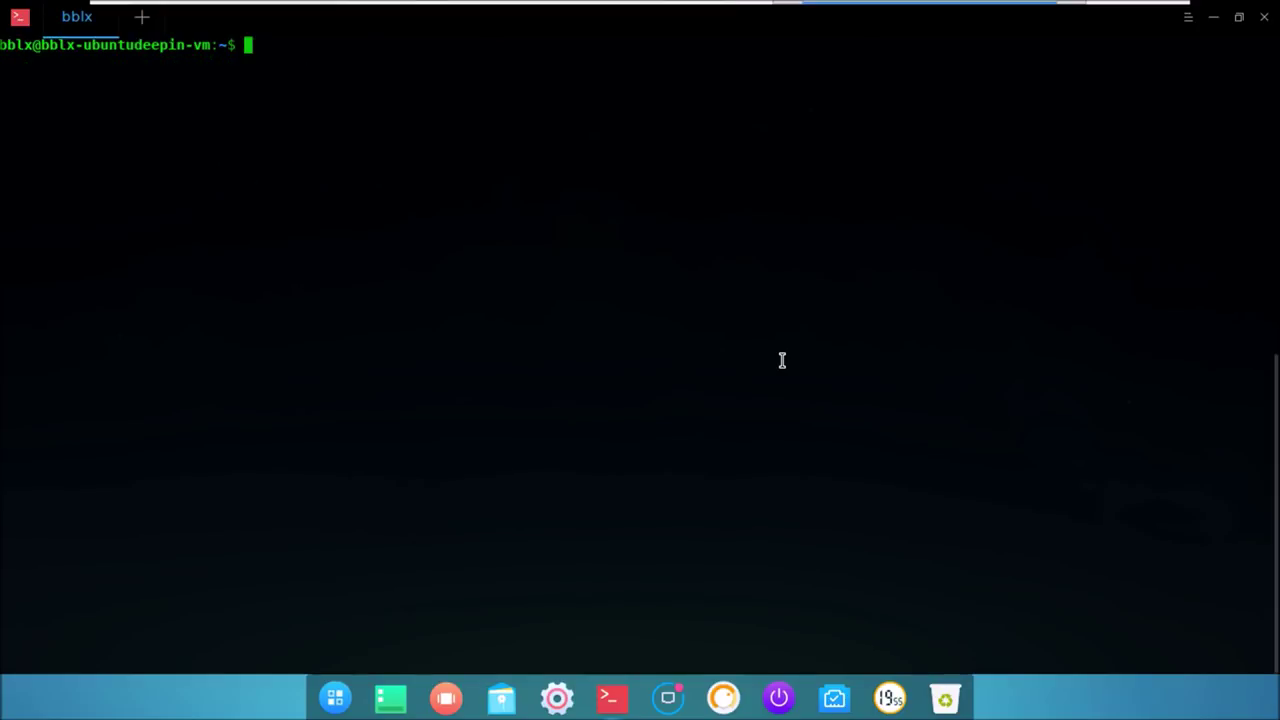
- Refresh package lists with sudo apt update, then run sudo apt upgrade
type("sudo ap")
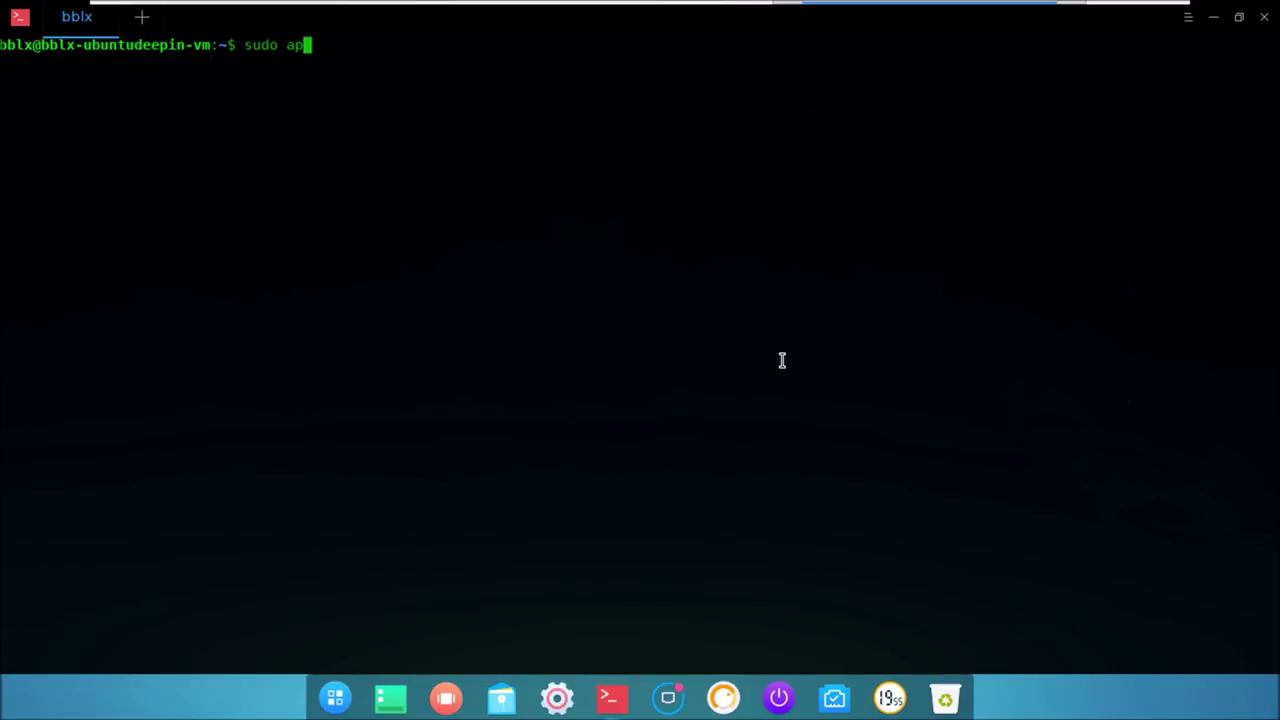
type("t update")
key("Return")
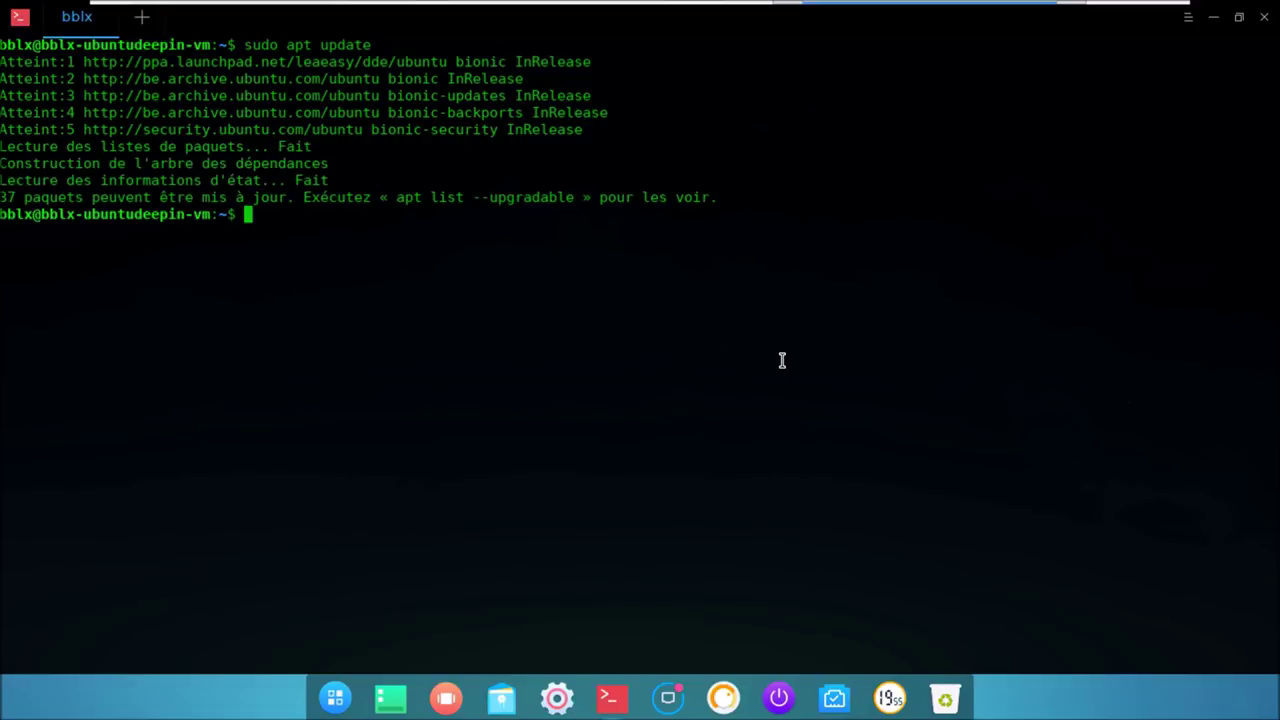
key("Up")
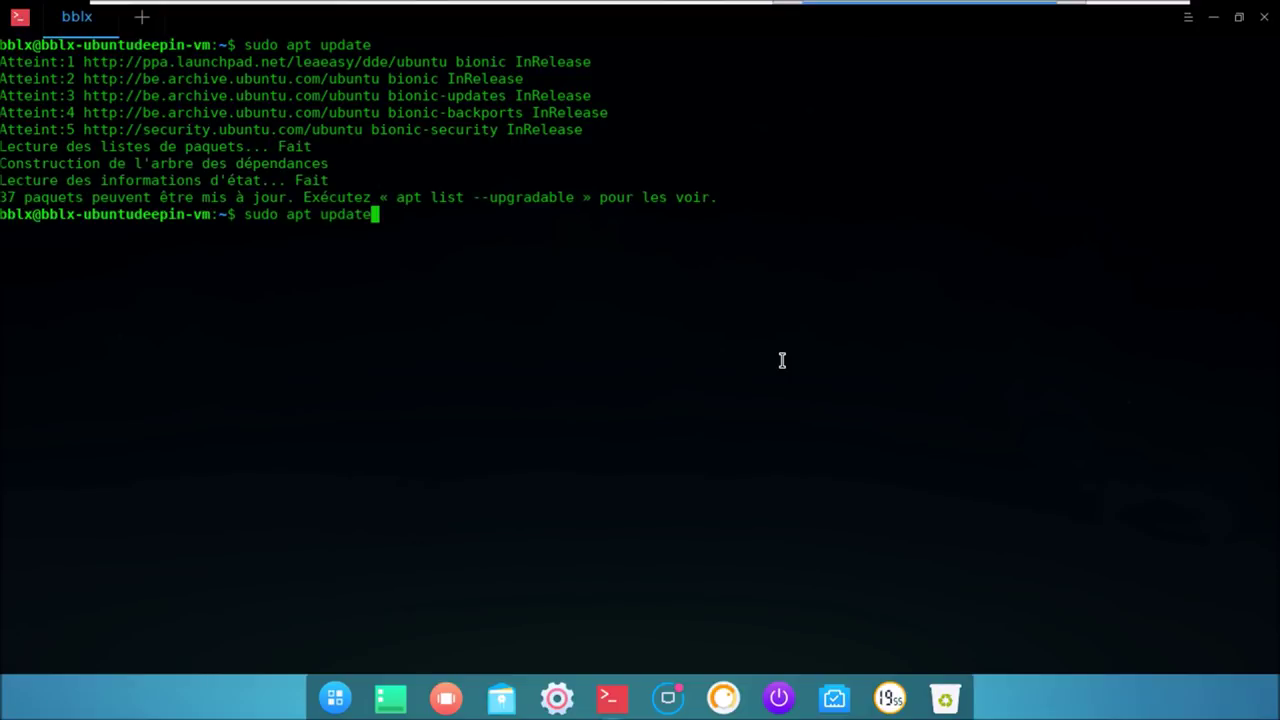
key("BackSpace")
key("BackSpace")
key("BackSpace")
key("BackSpace")
type("grade")
key("Return")
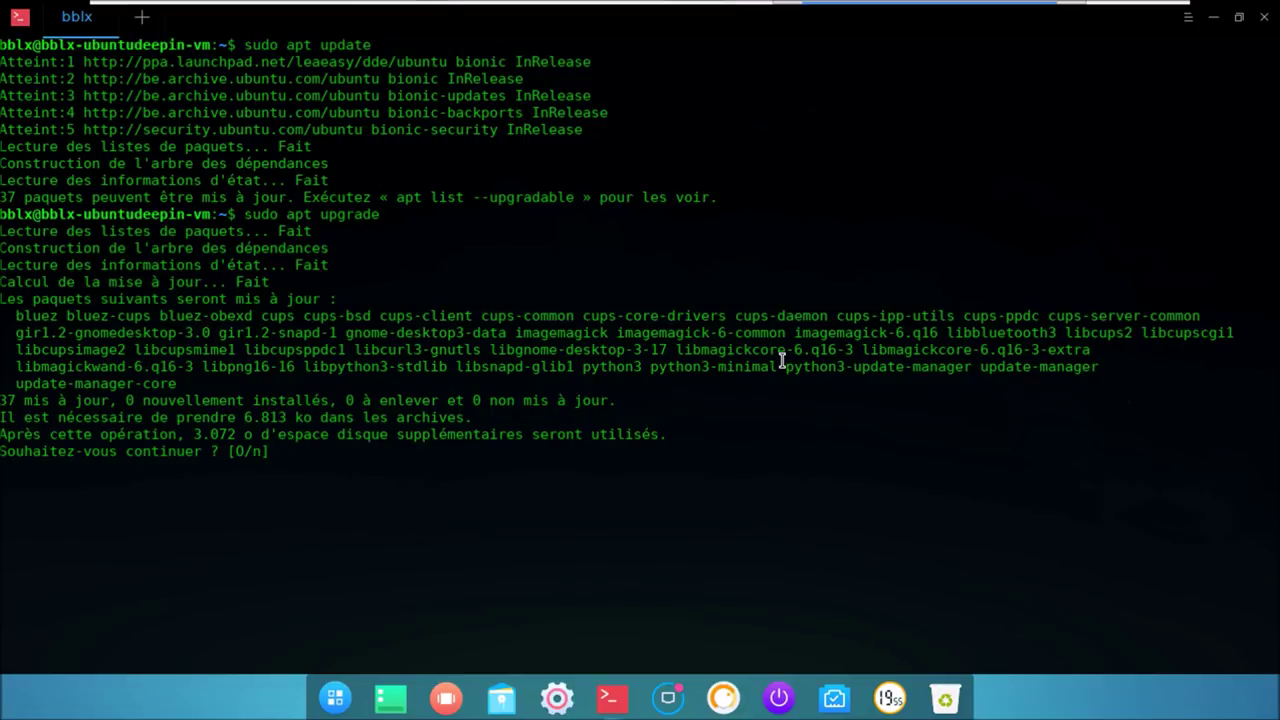
- Copy the 'apt list --upgradable' command text and decline the upgrade with n
left_click_drag(399, 197, 568, 202)
right_click(568, 202)
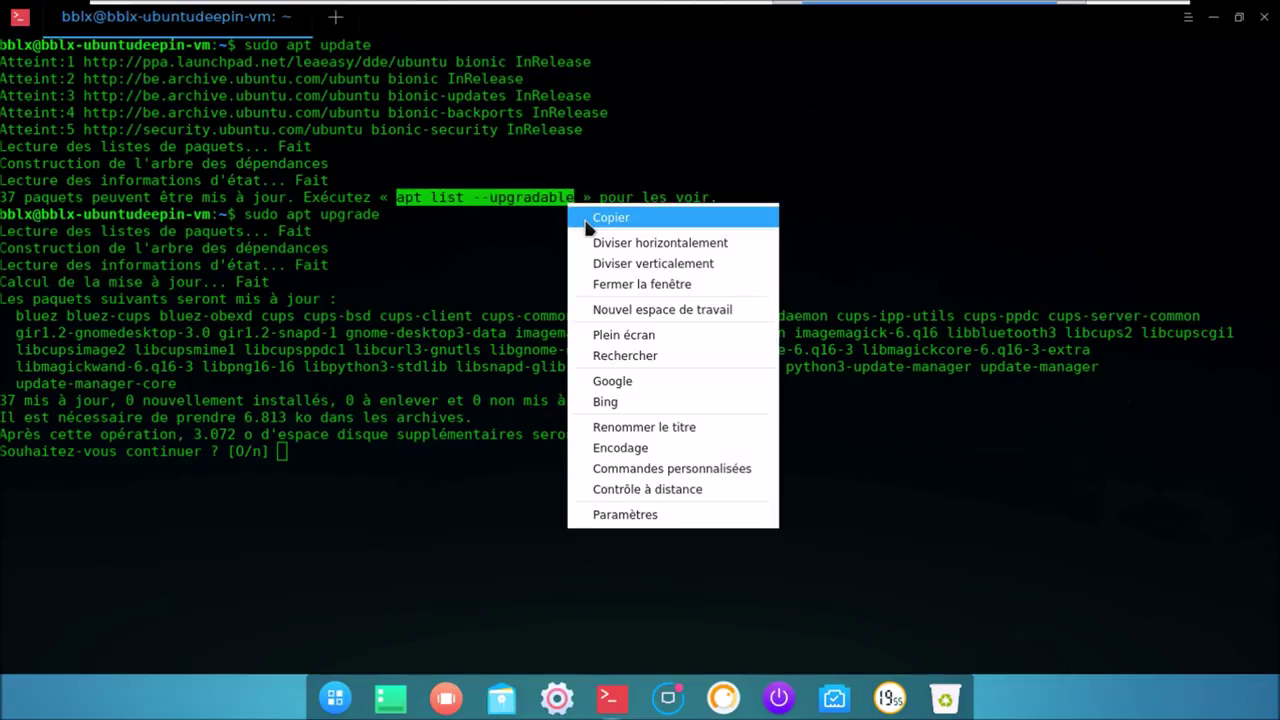
left_click(586, 214)
left_click(343, 465)
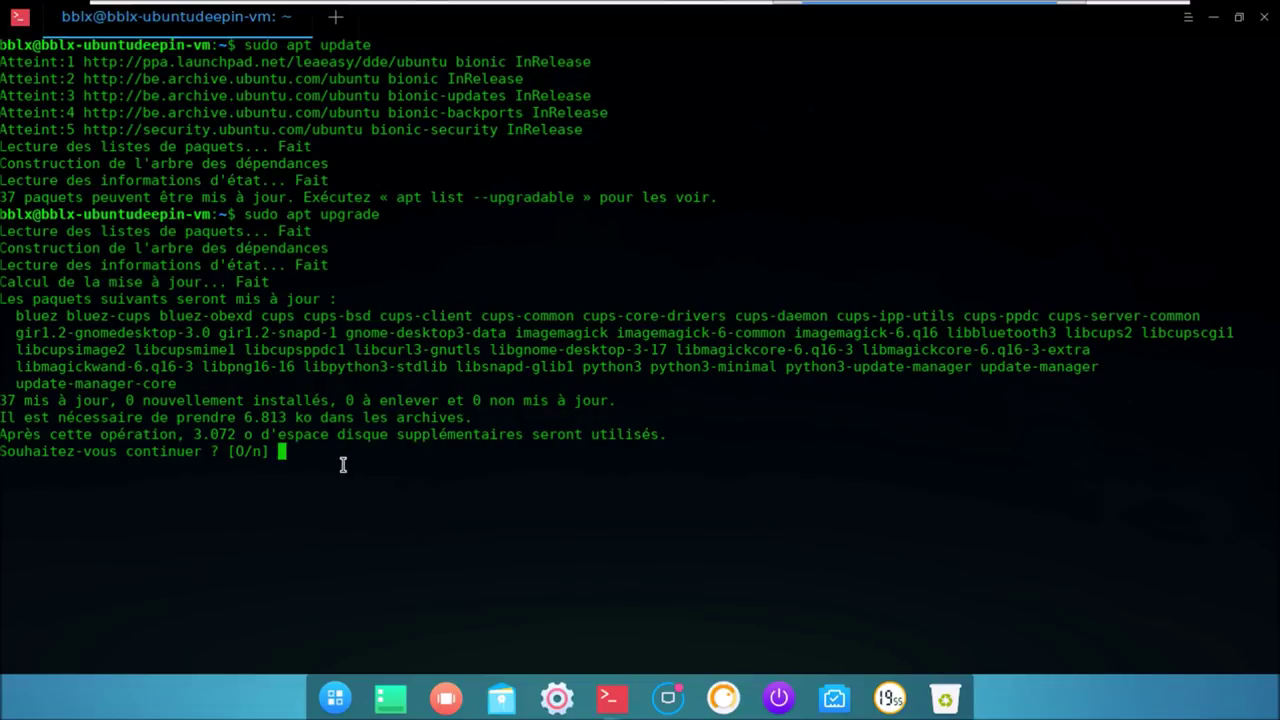
type("n")
key("Return")
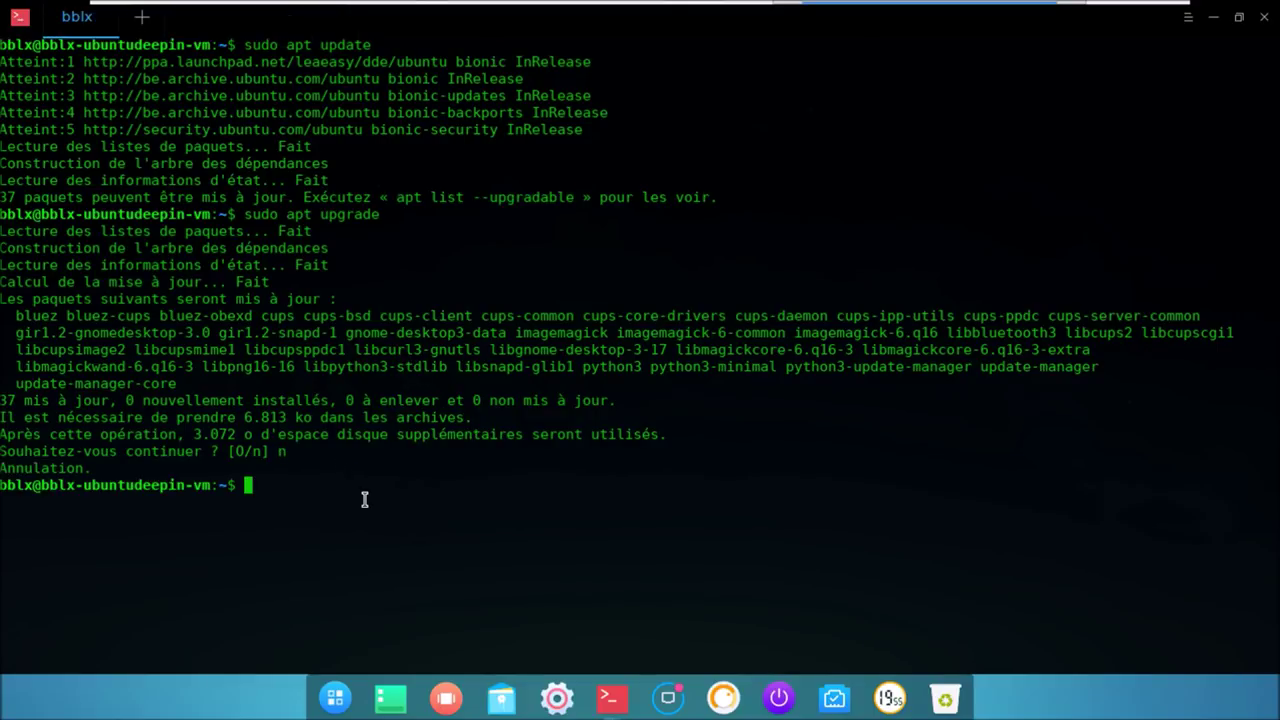
right_click(365, 502)
left_click(414, 237)
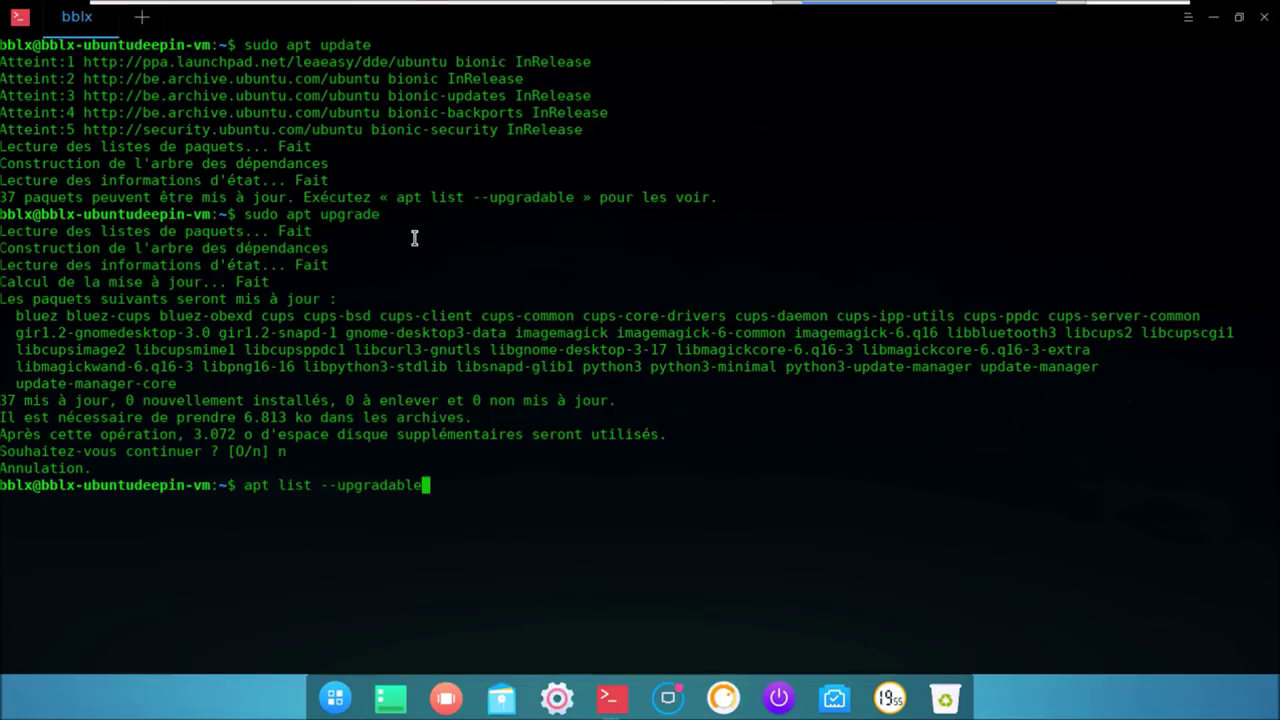
key("Return")
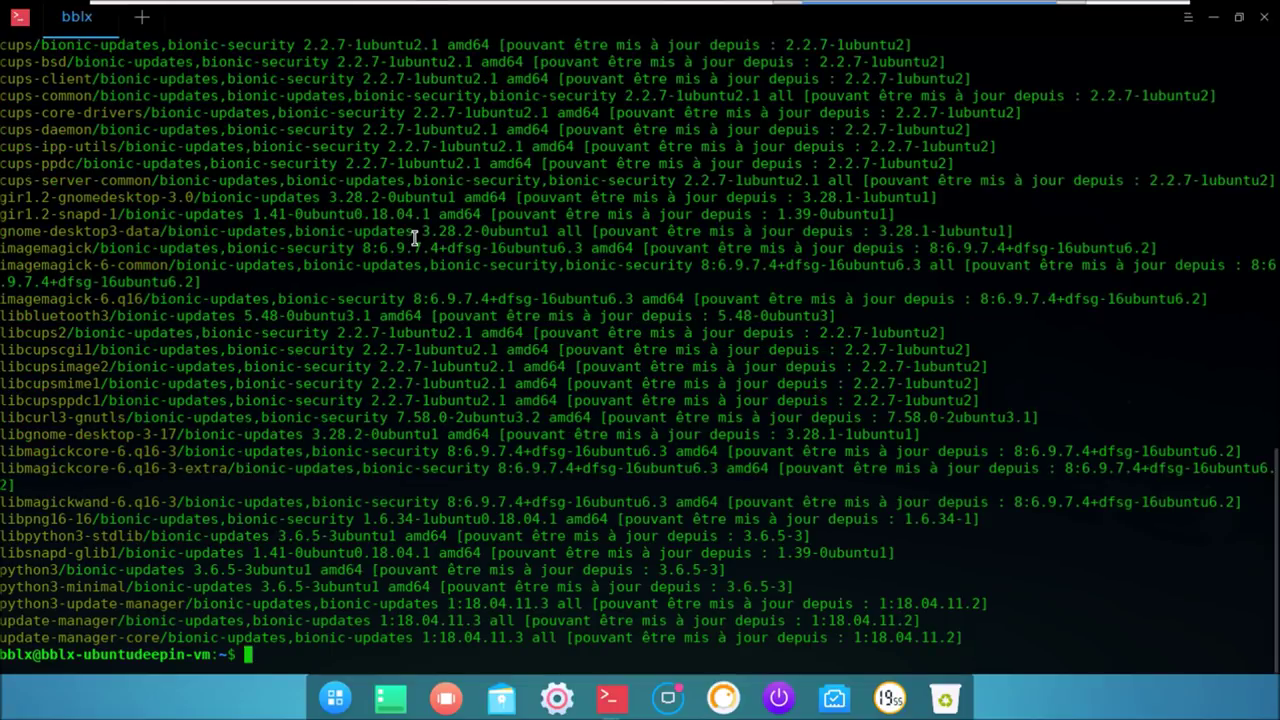
scroll(423, 346, "up", 4)
scroll(423, 349, "up", 2)
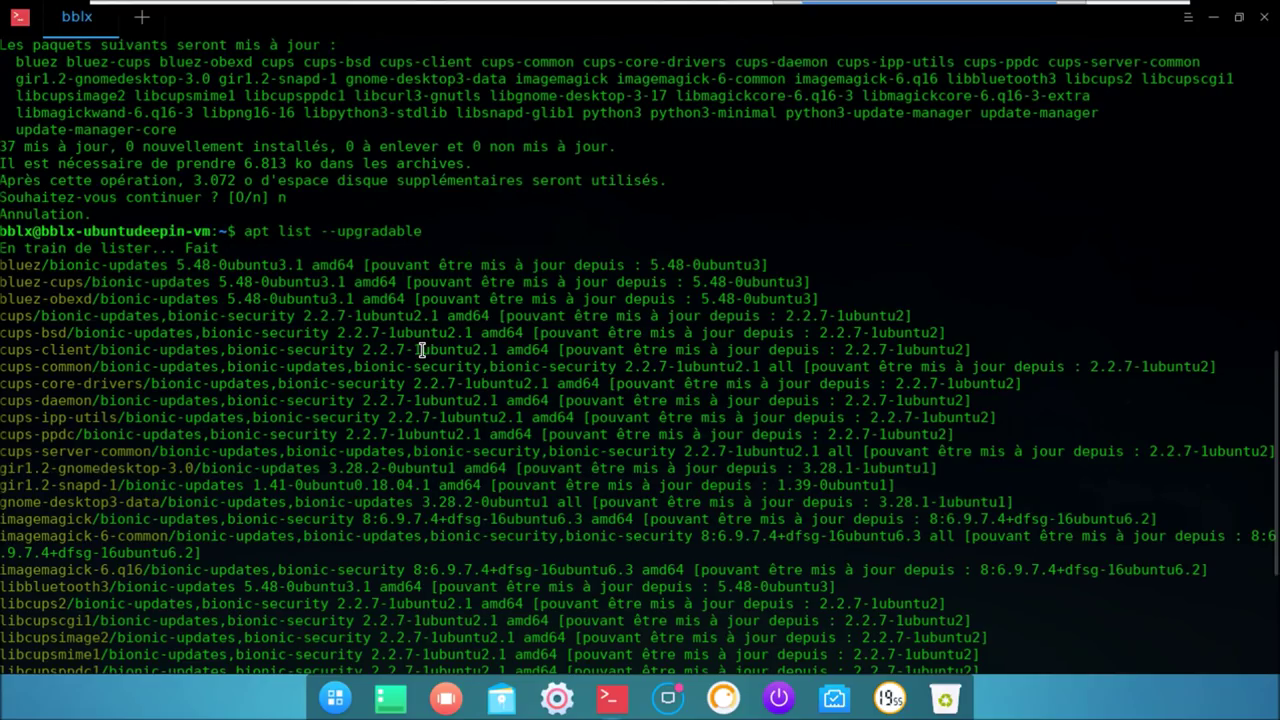
scroll(423, 349, "down", 5)
type("apt list --upgradabl")
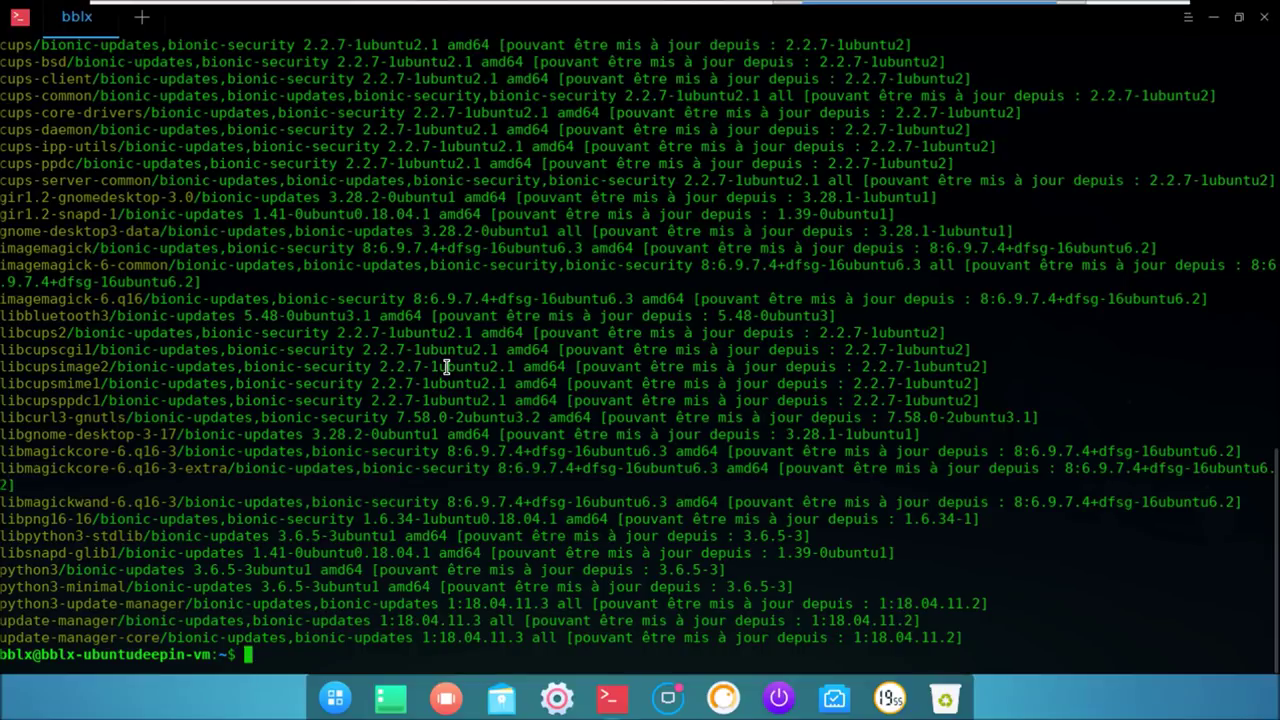
key("BackSpace")
key("BackSpace")
key("BackSpace")
key("BackSpace")
key("BackSpace")
key("BackSpace")
key("BackSpace")
key("BackSpace")
key("BackSpace")
key("BackSpace")
key("BackSpace")
key("BackSpace")
key("BackSpace")
key("BackSpace")
key("BackSpace")
key("BackSpace")
key("BackSpace")
key("BackSpace")
key("BackSpace")
key("BackSpace")
- Run sudo apt upgrade and answer o to install all pending upgrades
type("sudo a")
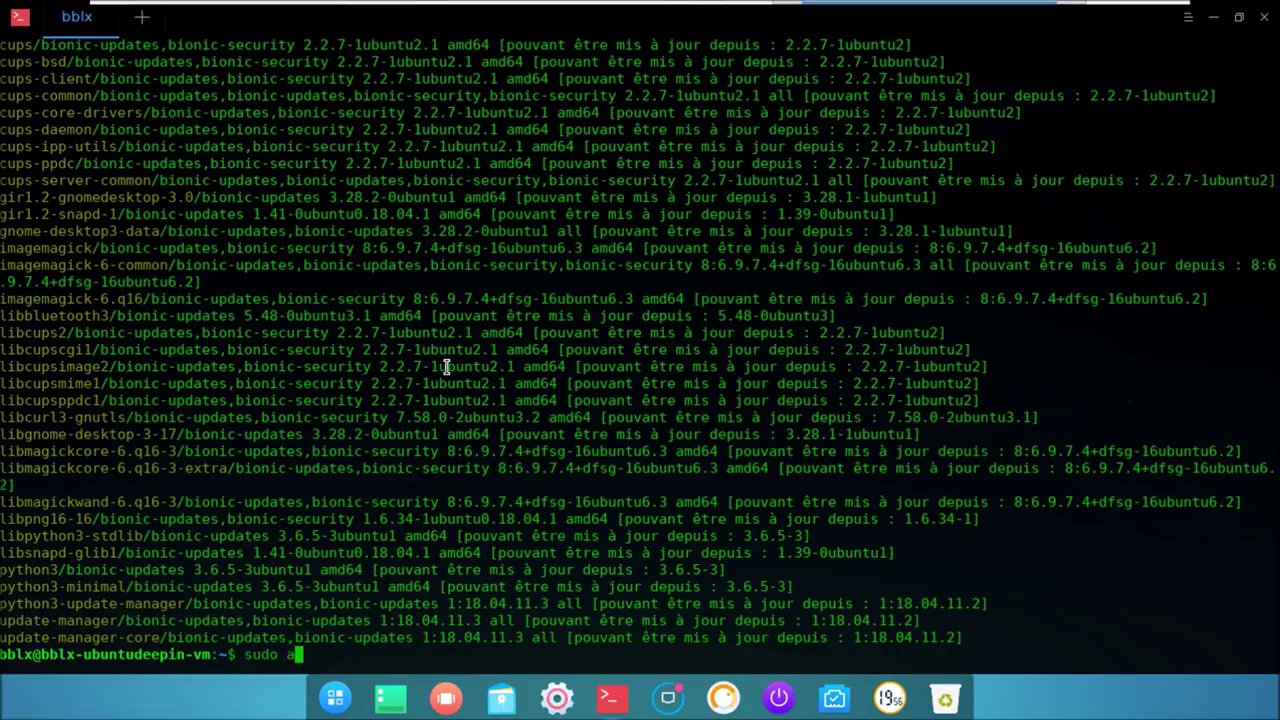
type("pt upgrade")
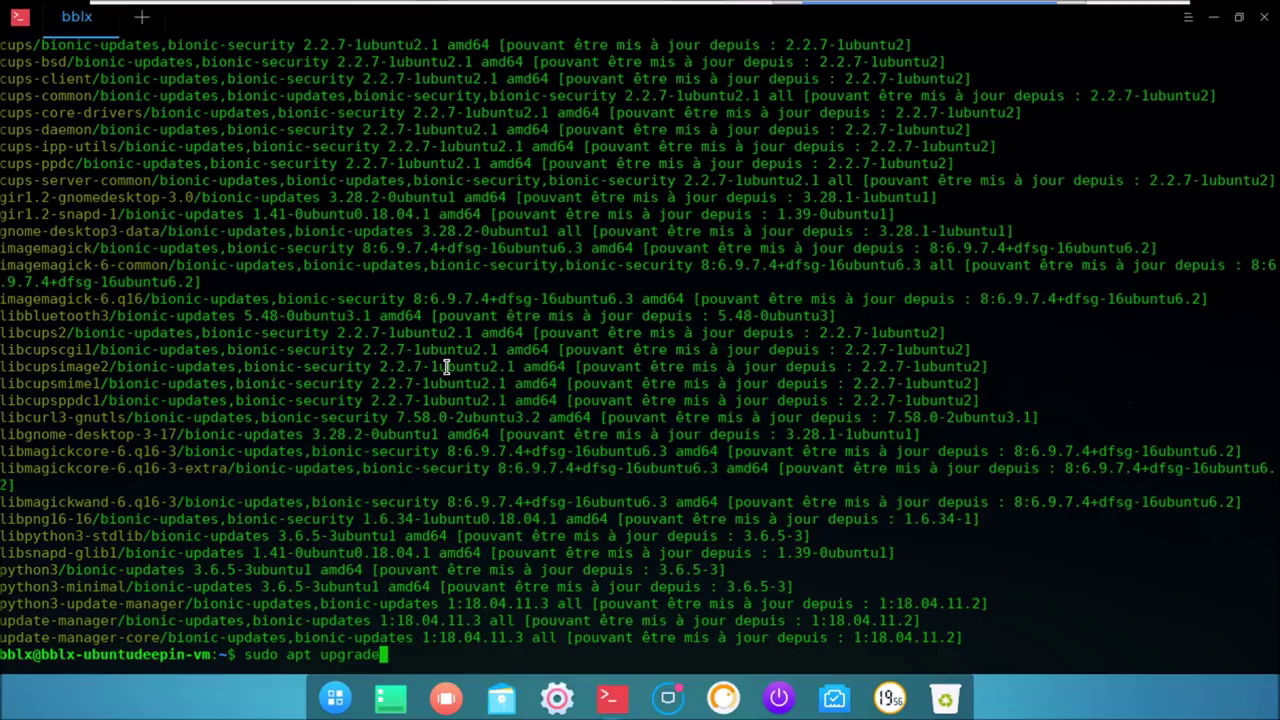
key("Return")
type("o")
key("Return")
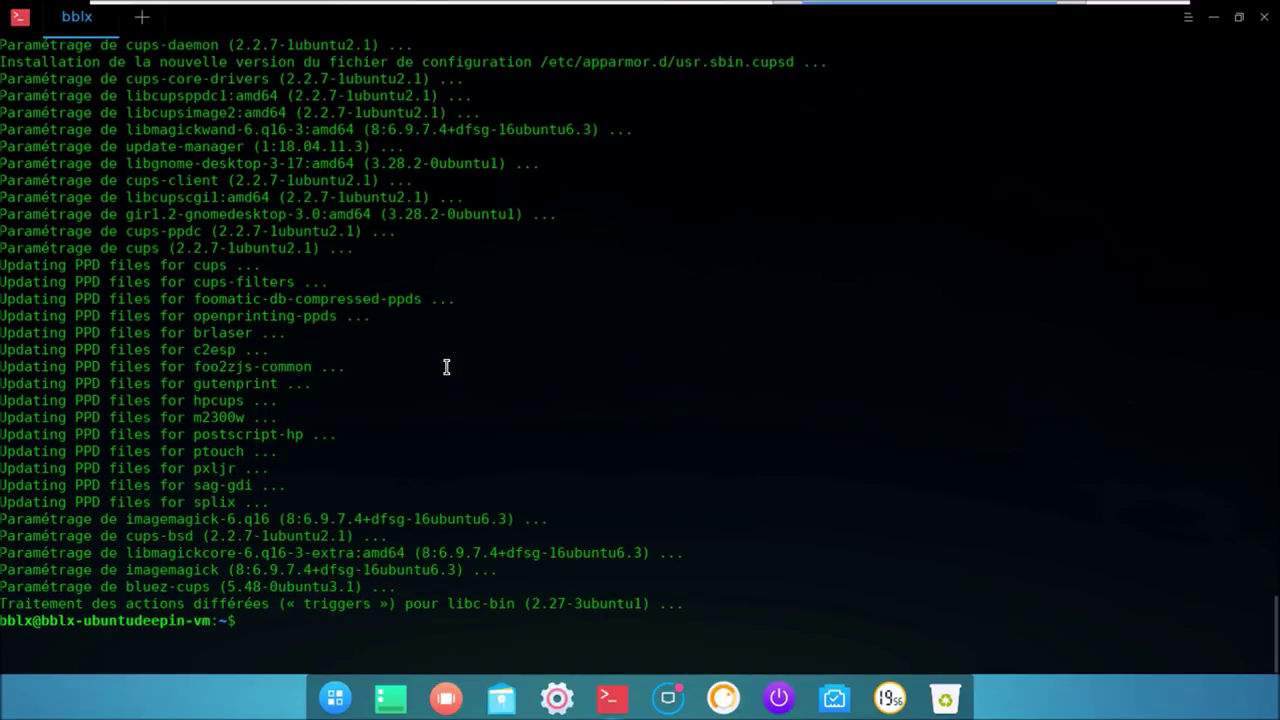
type("sudo ")
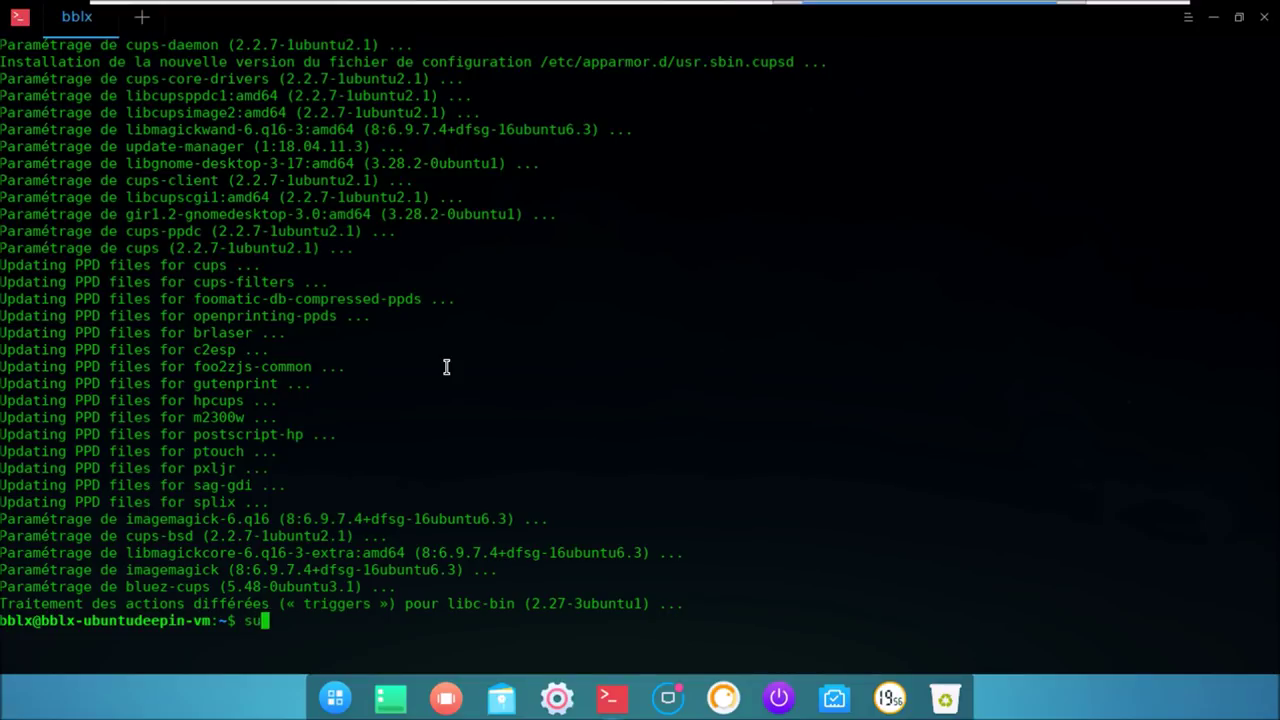
type("rebbot")
- Reboot with sudo reboot, log back in, and toggle VMware full screen off and on
key("BackSpace")
key("BackSpace")
key("BackSpace")
type("oot")
key("Return")
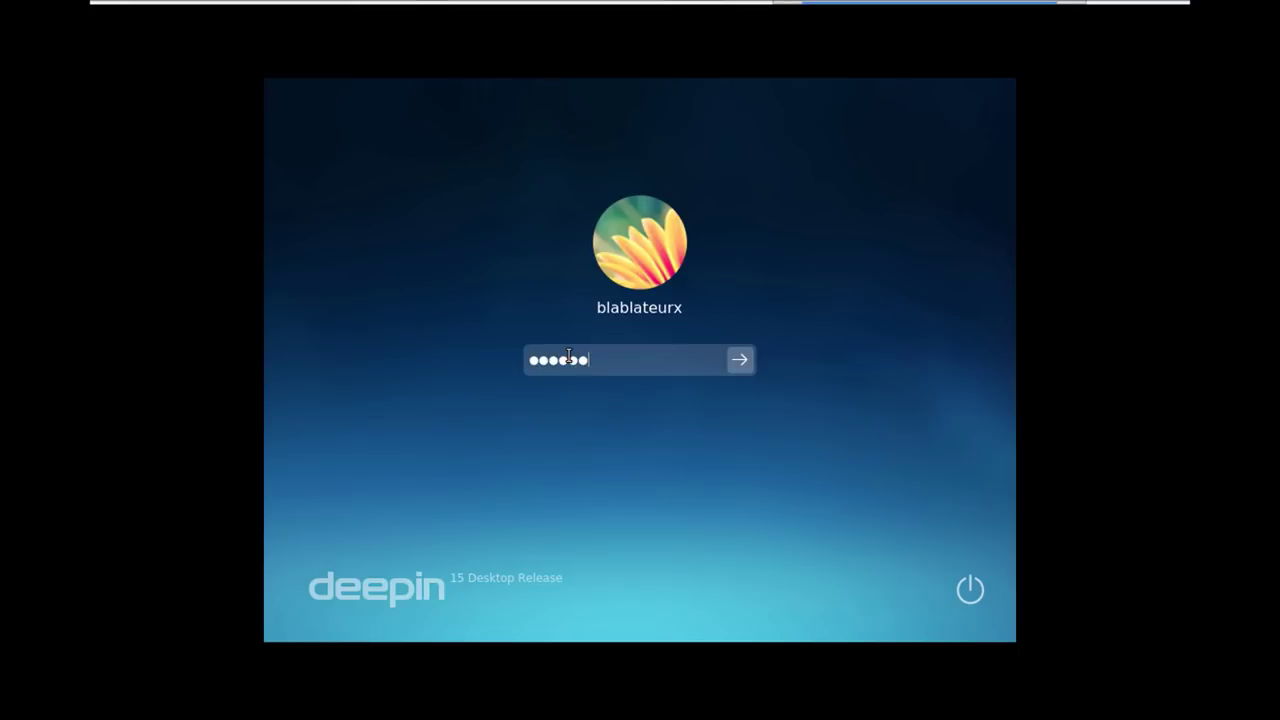
key("Return")
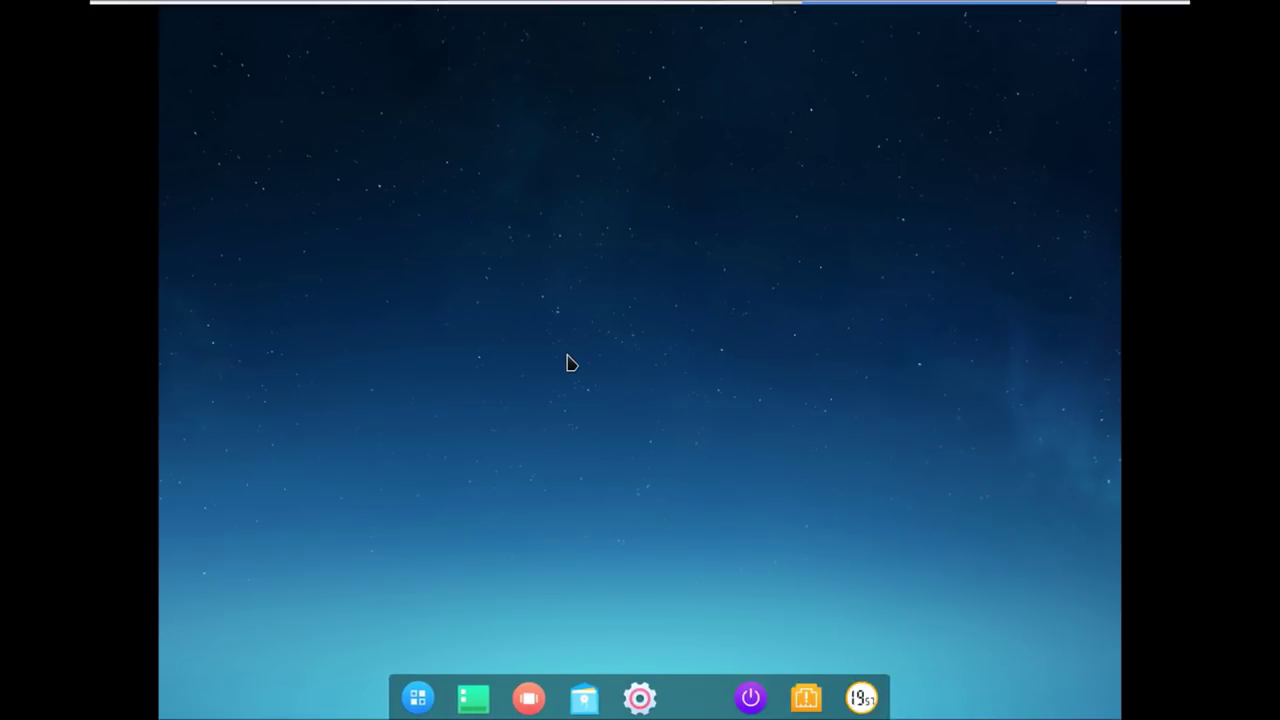
mouse_move(1063, 3)
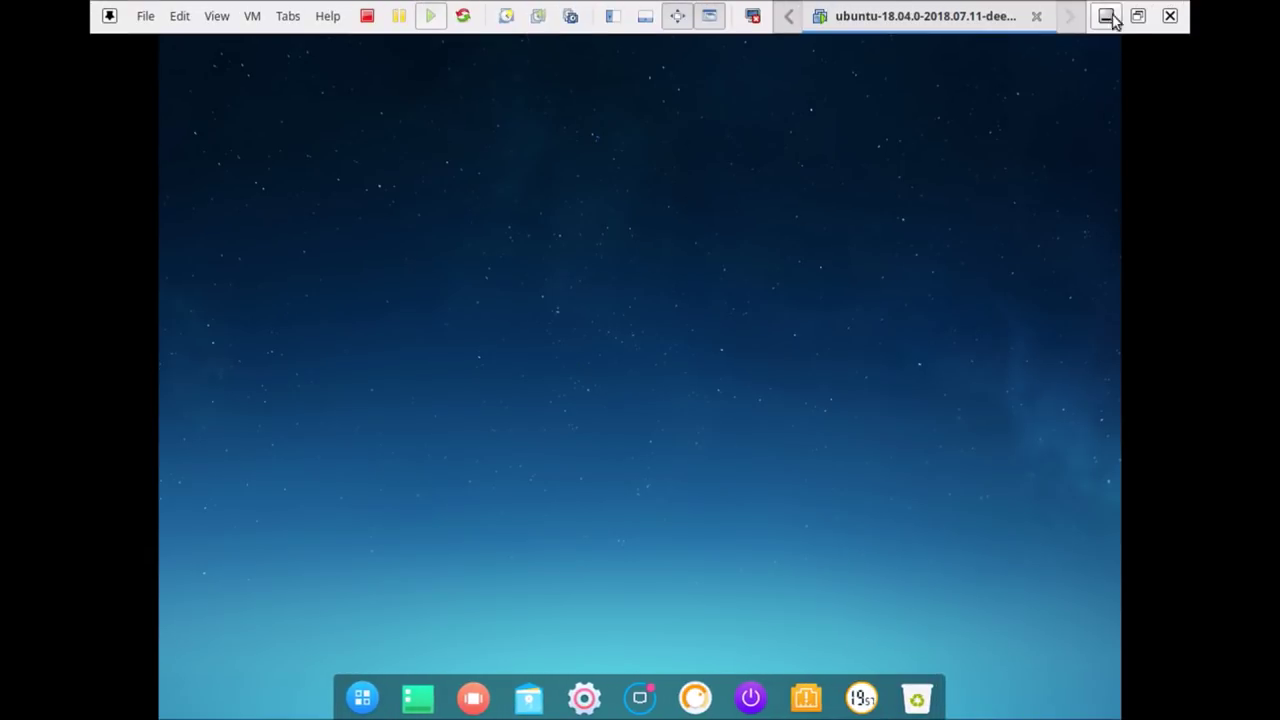
left_click(1134, 17)
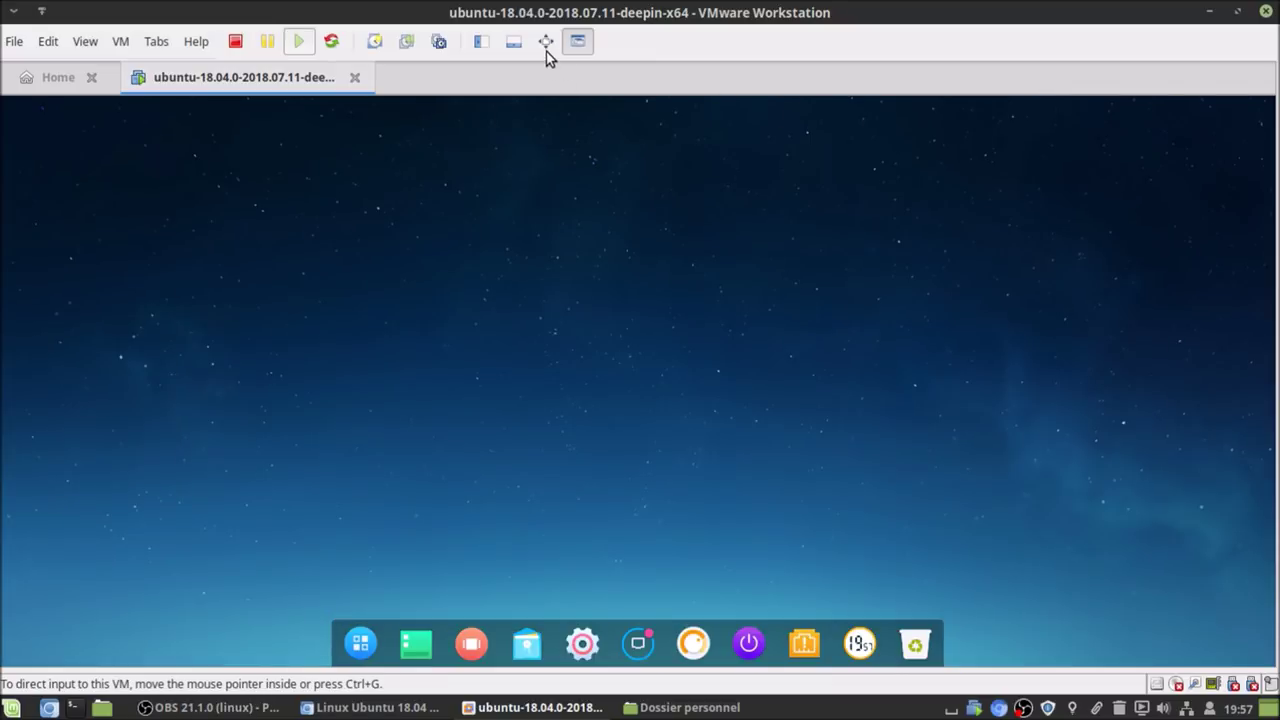
key("ctrl+alt+Return")
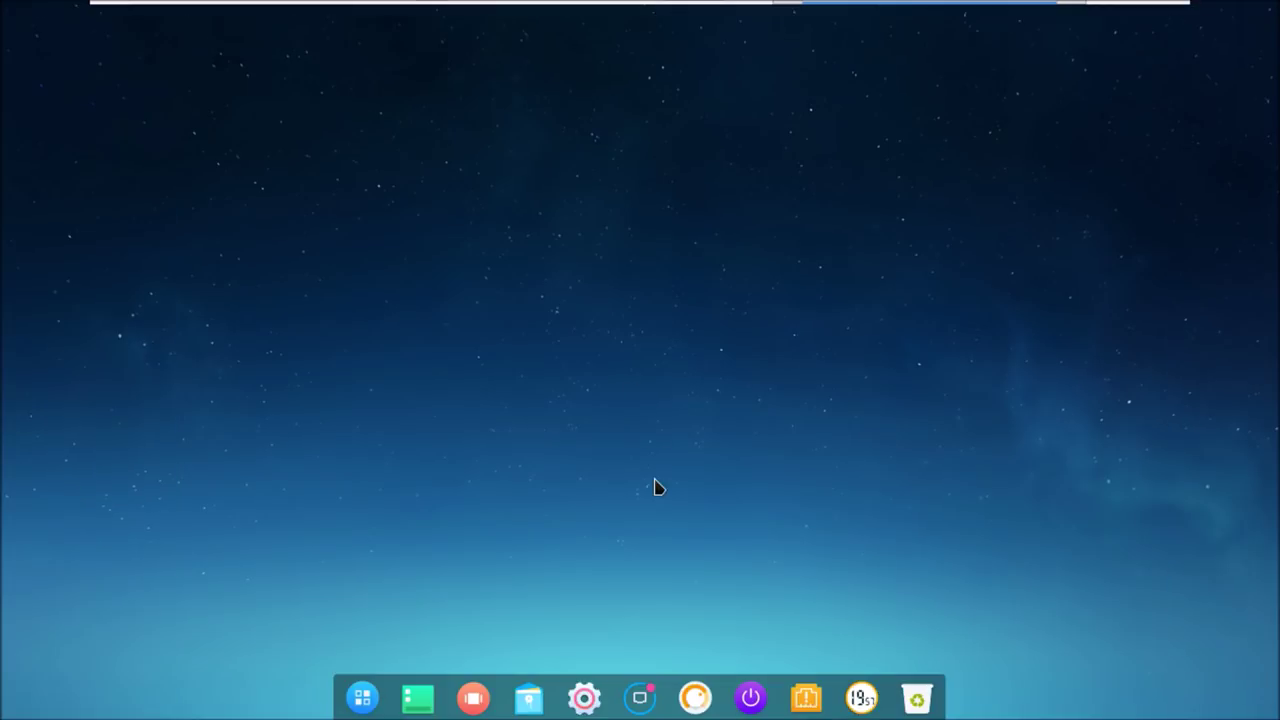
- Rerun 'sudo apt update && sudo apt upgrade' in Terminal Deepin, confirming 0 packages left, then reopen the launcher
left_click(365, 696)
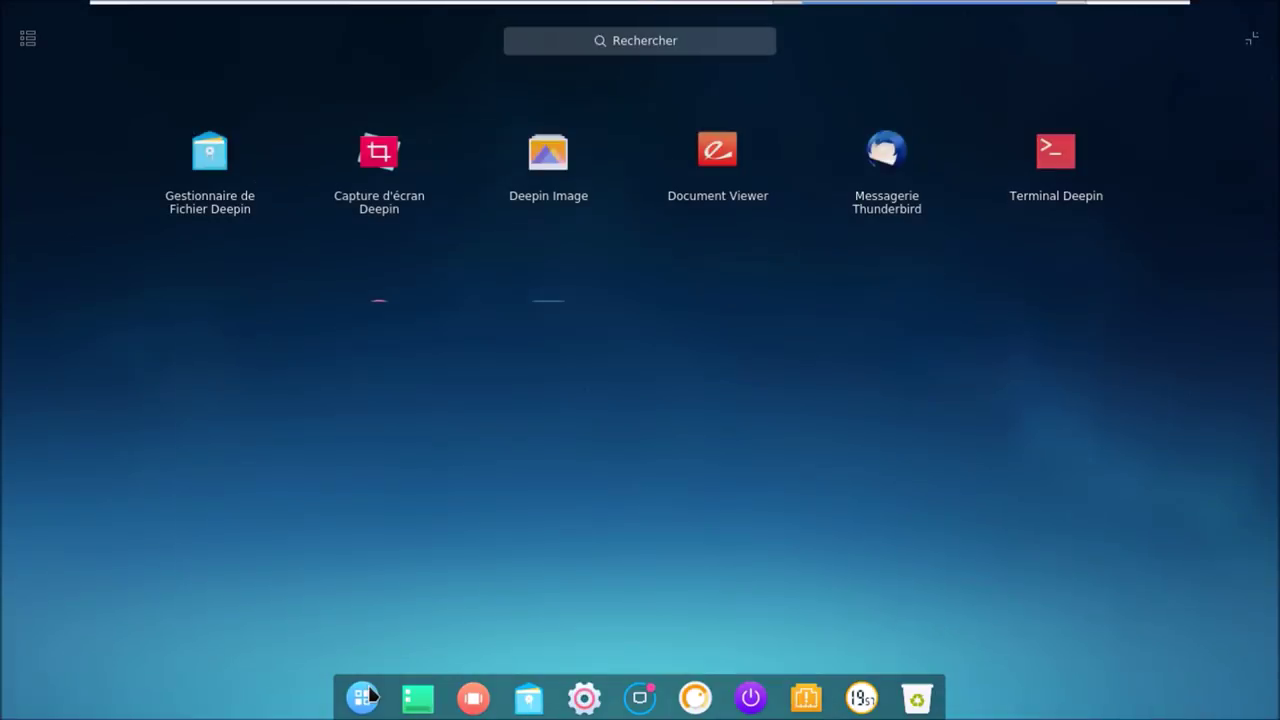
left_click(1059, 175)
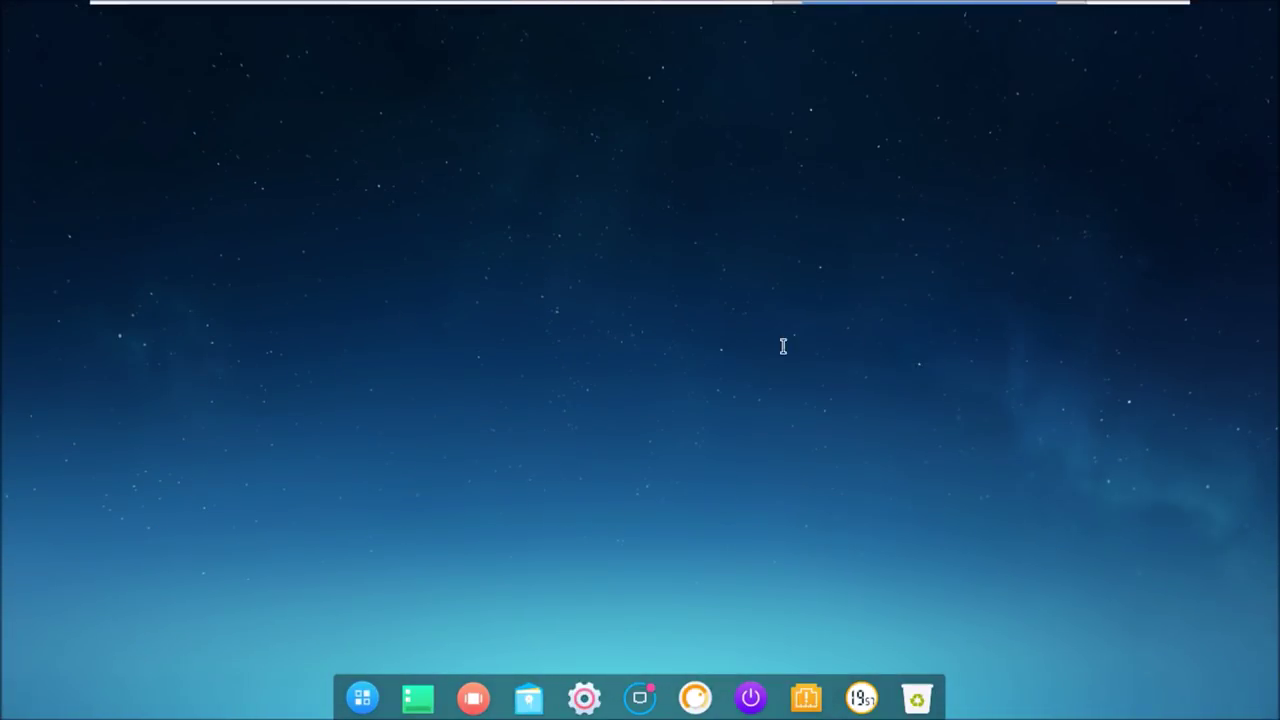
type("sudo apt update && sudo ")
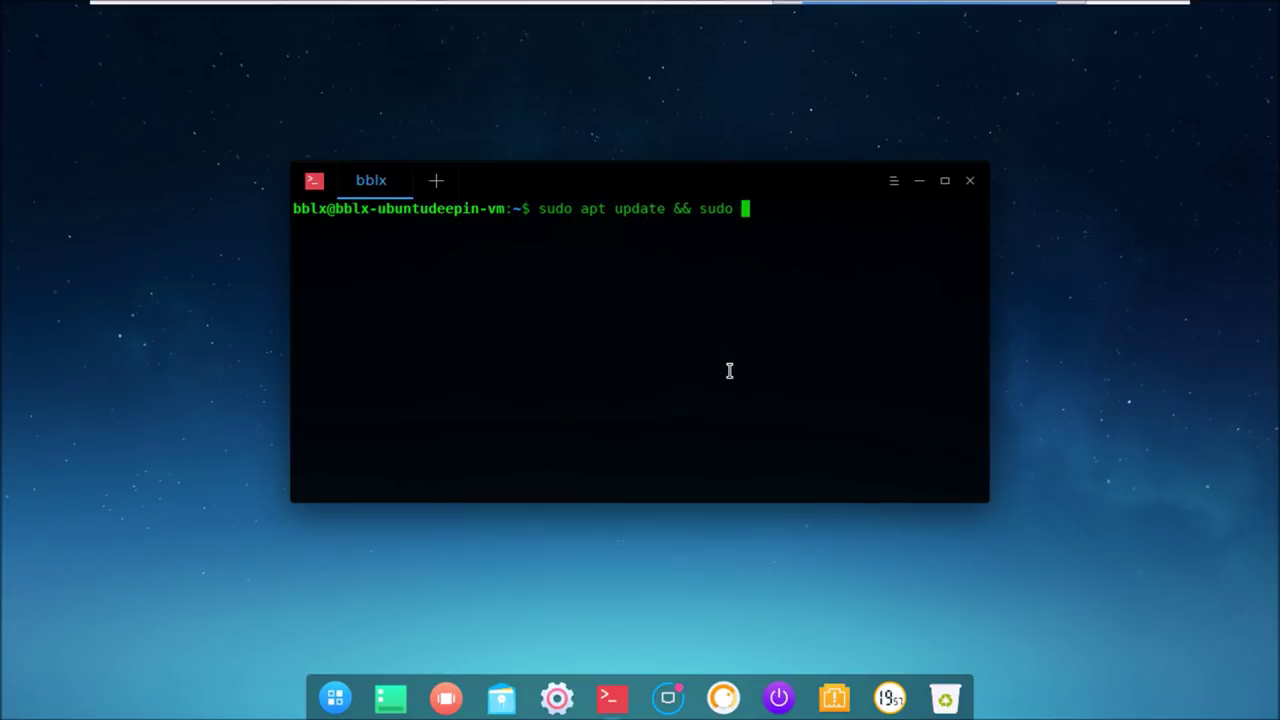
type("apt upgrade")
key("Return")
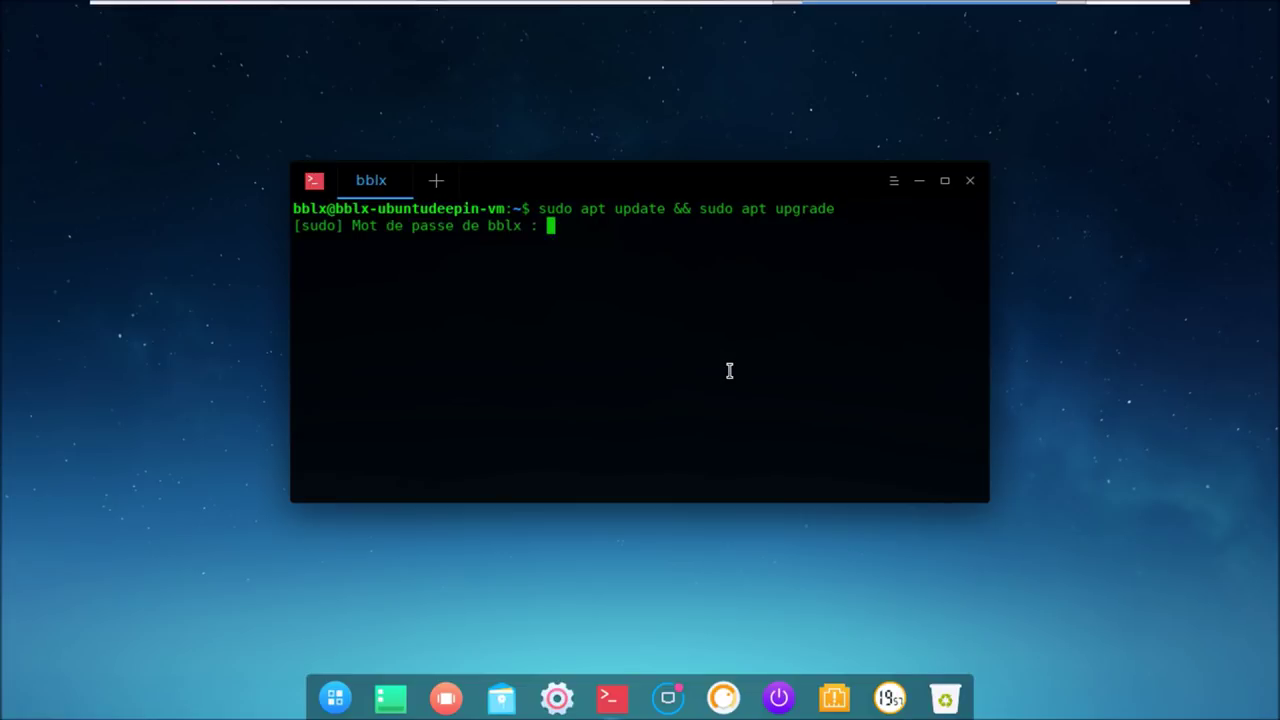
key("Return")
double_click(718, 182)
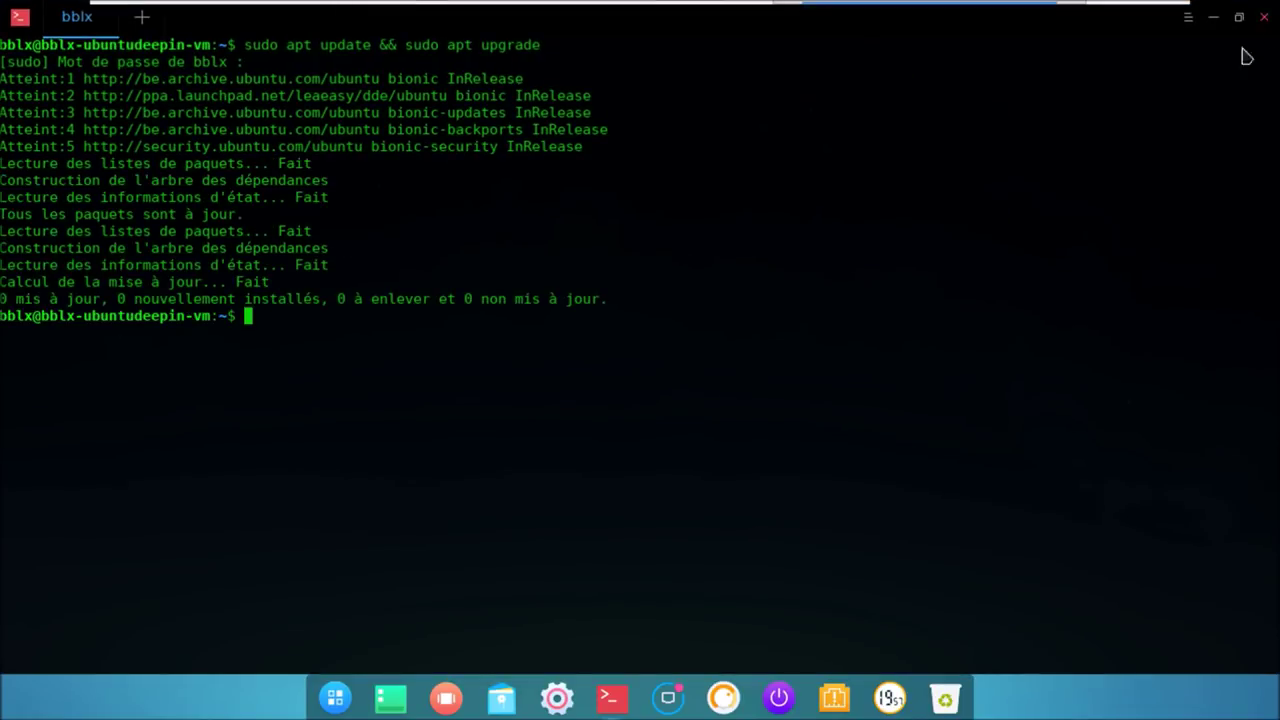
left_click(1264, 17)
left_click(366, 704)
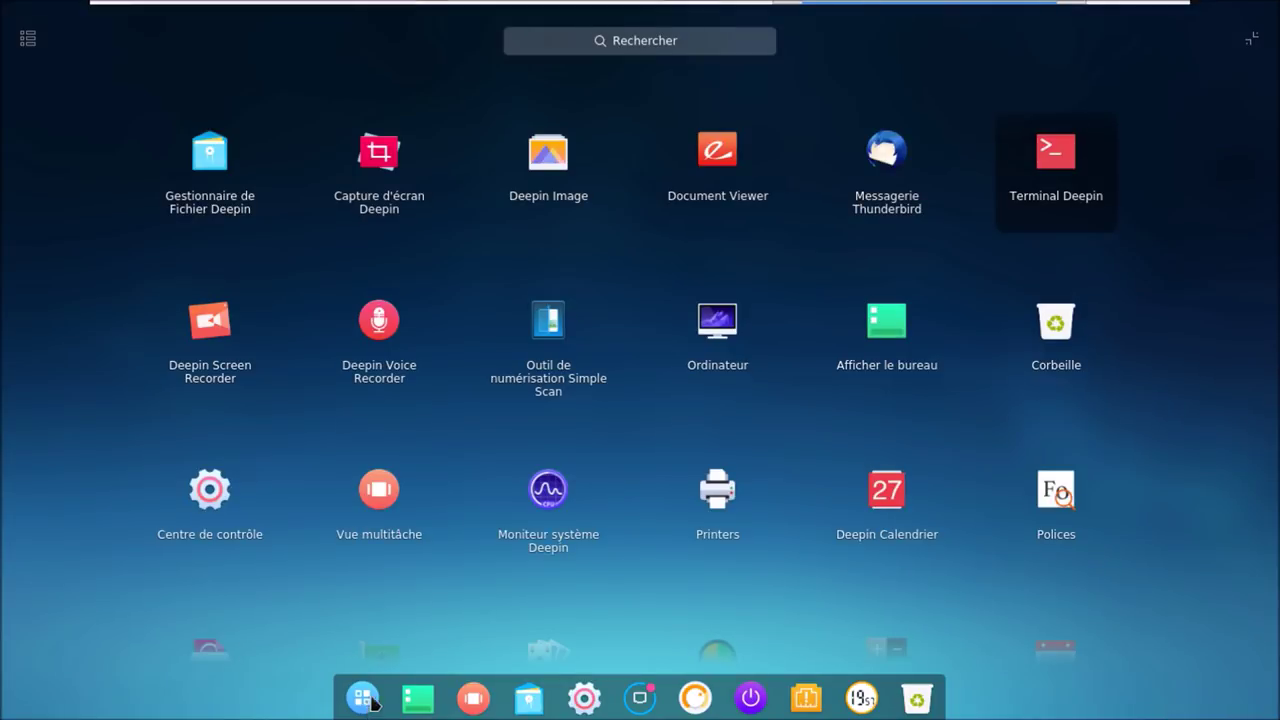
- Open Software & Updates via 'miser' and enable the Partenaires de Canonical repository, authenticating with the password
type("miser")
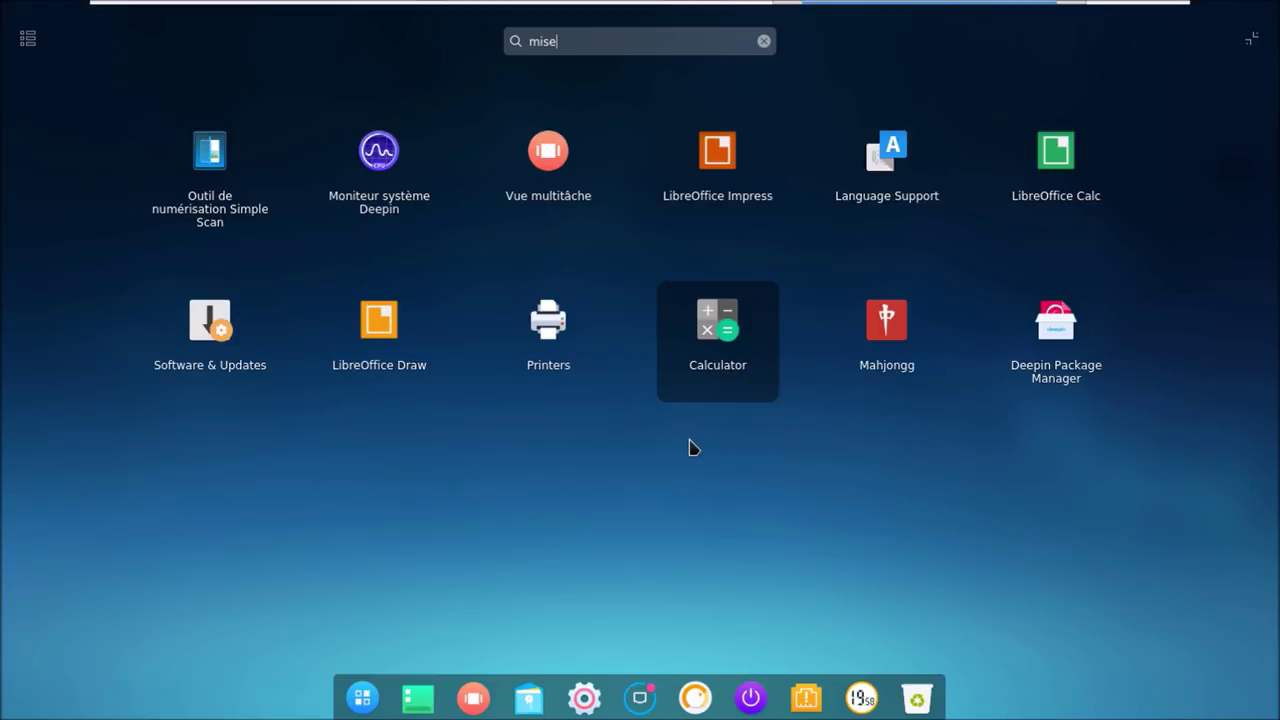
left_click(245, 378)
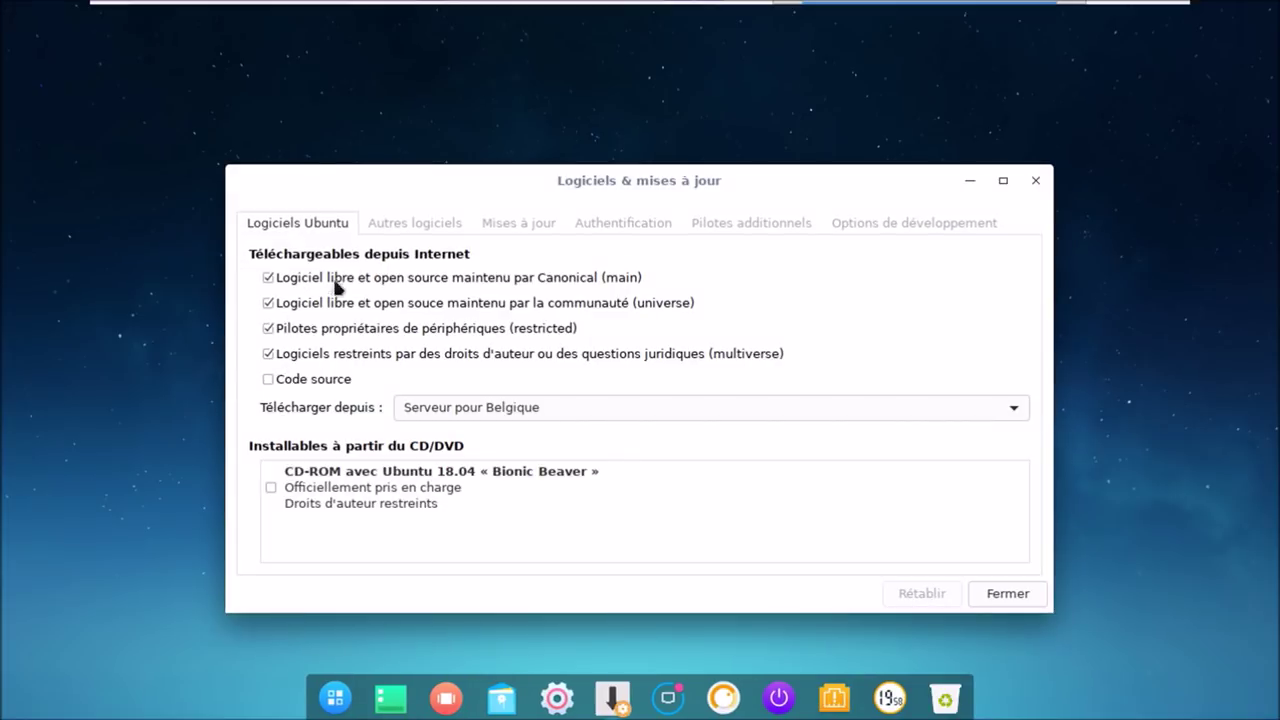
left_click(393, 215)
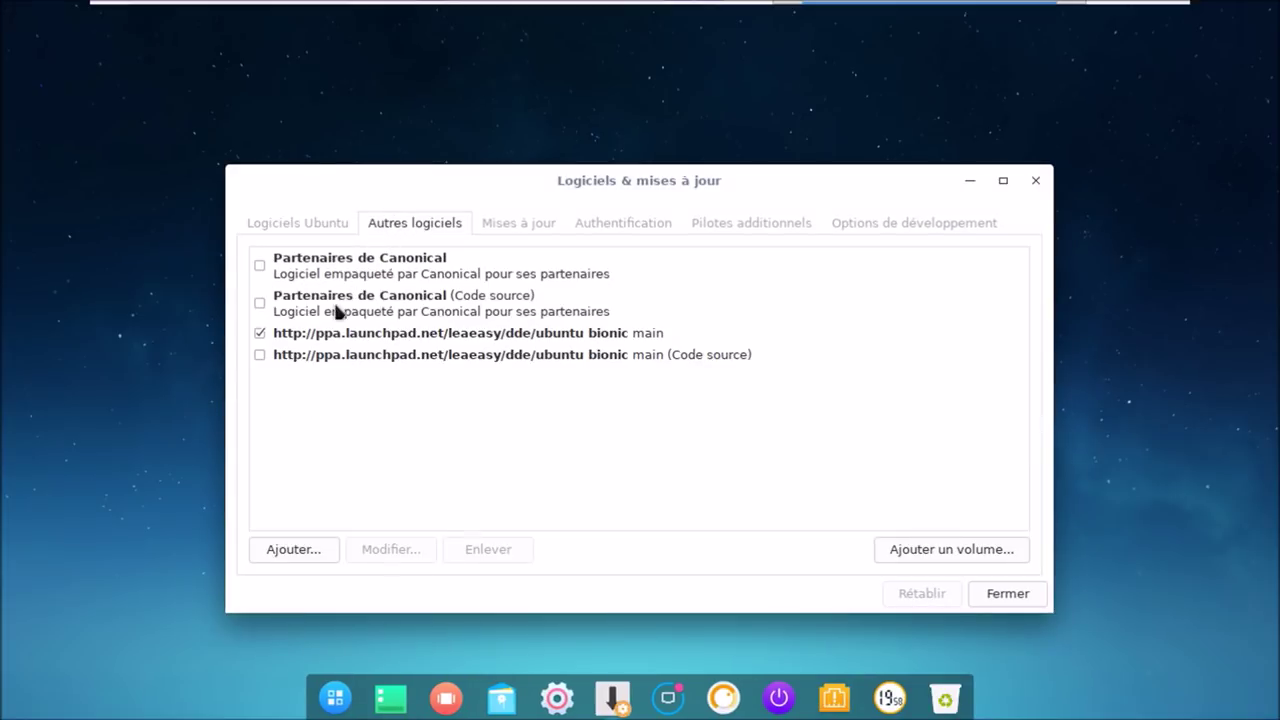
left_click(314, 226)
left_click(380, 231)
left_click(260, 266)
type("•••••")
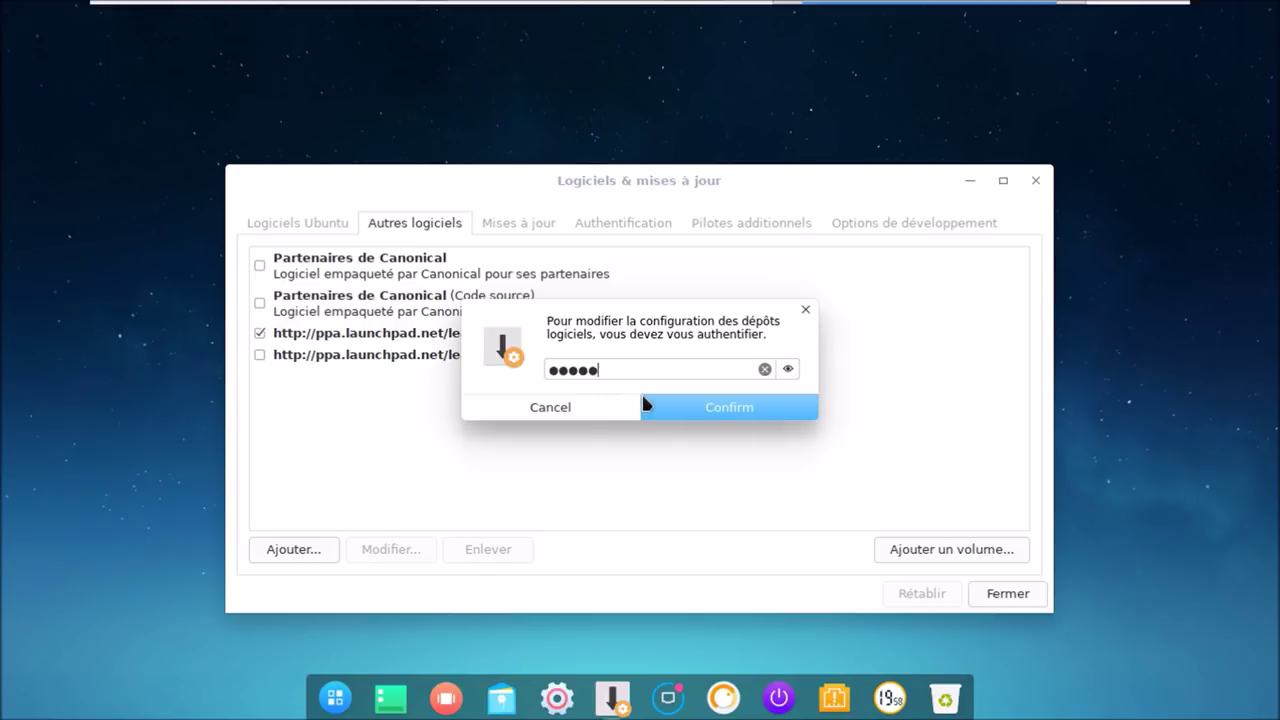
type("•")
left_click(643, 398)
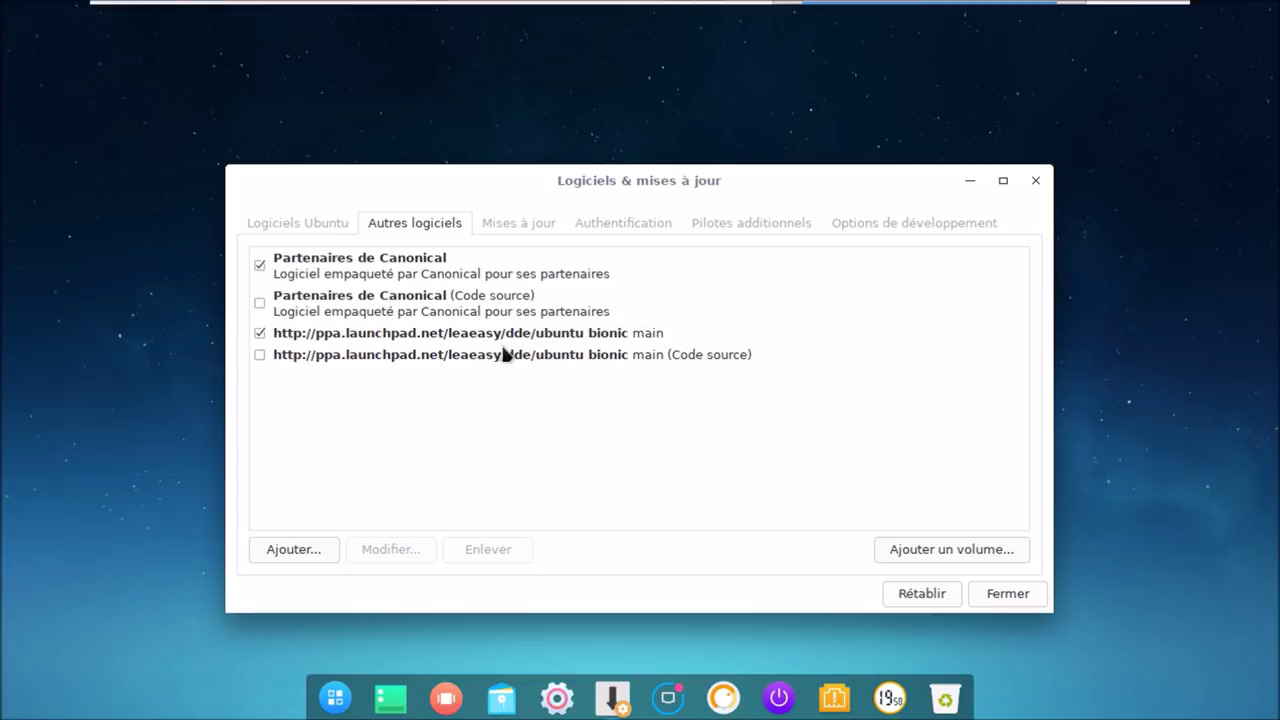
- Set 'autres mises à jour' to Afficher immédiatement in the update settings
left_click(530, 224)
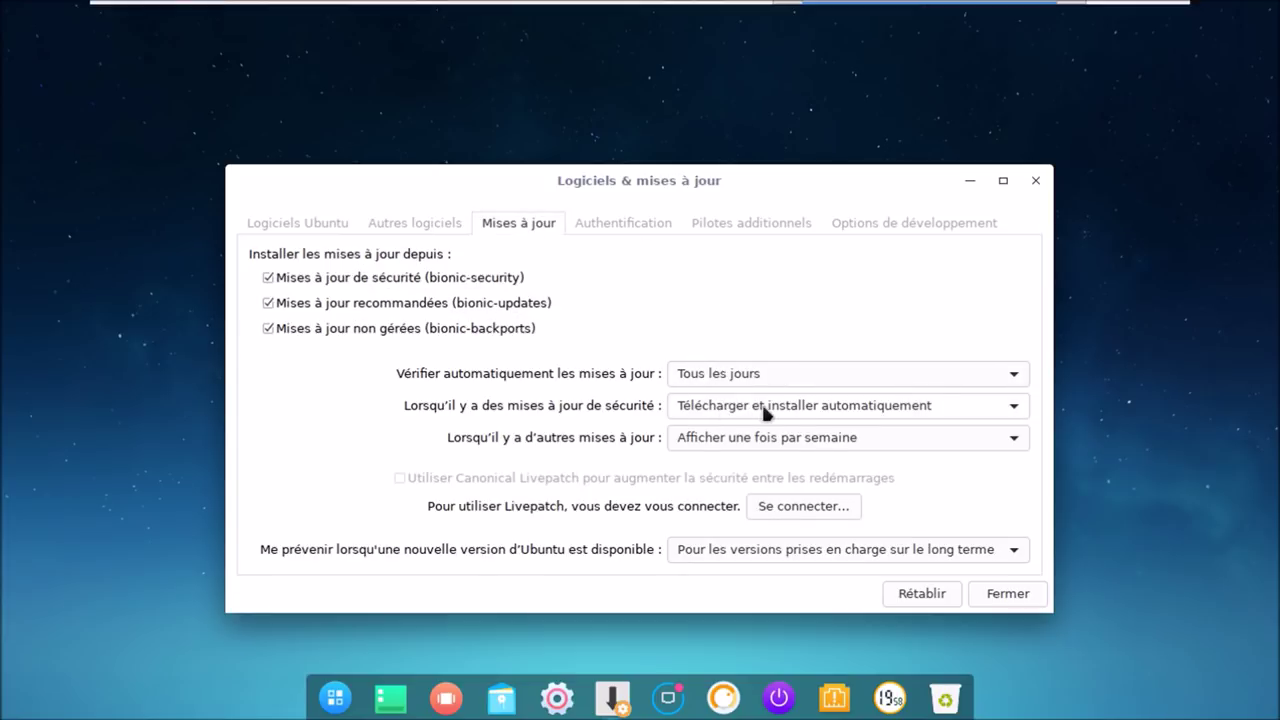
left_click(800, 434)
left_click(791, 405)
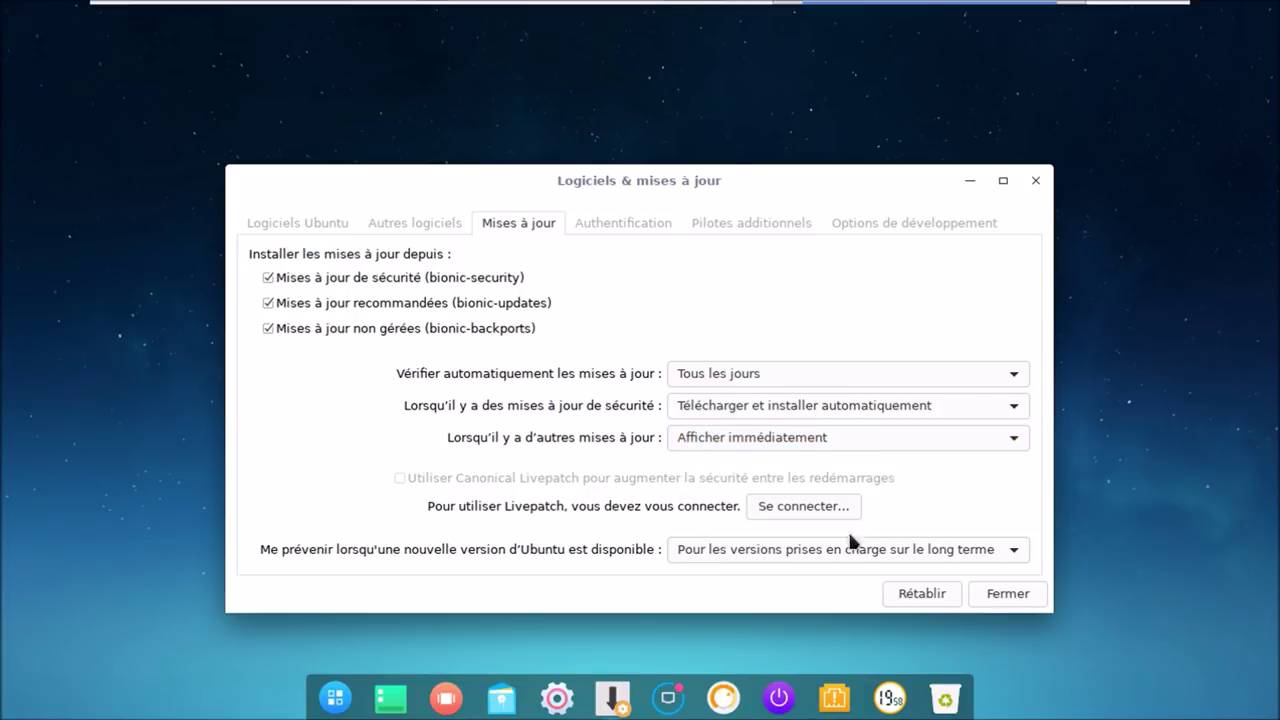
left_click(641, 222)
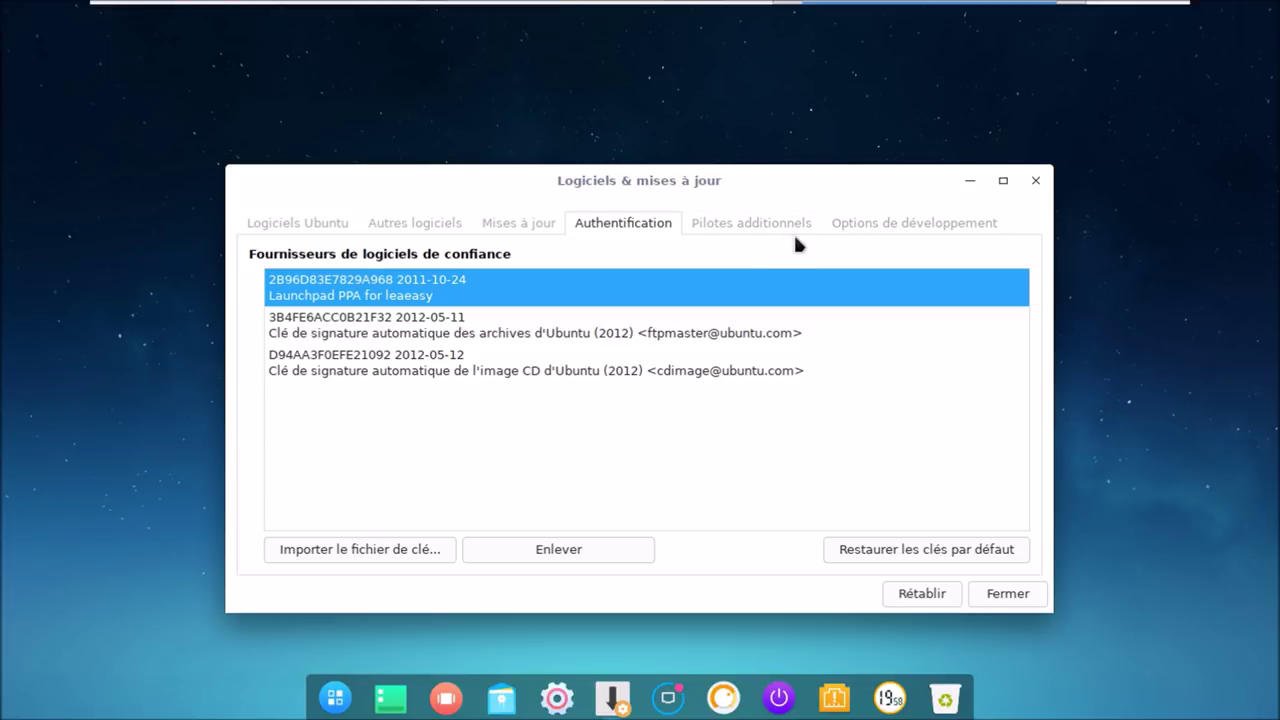
left_click(767, 232)
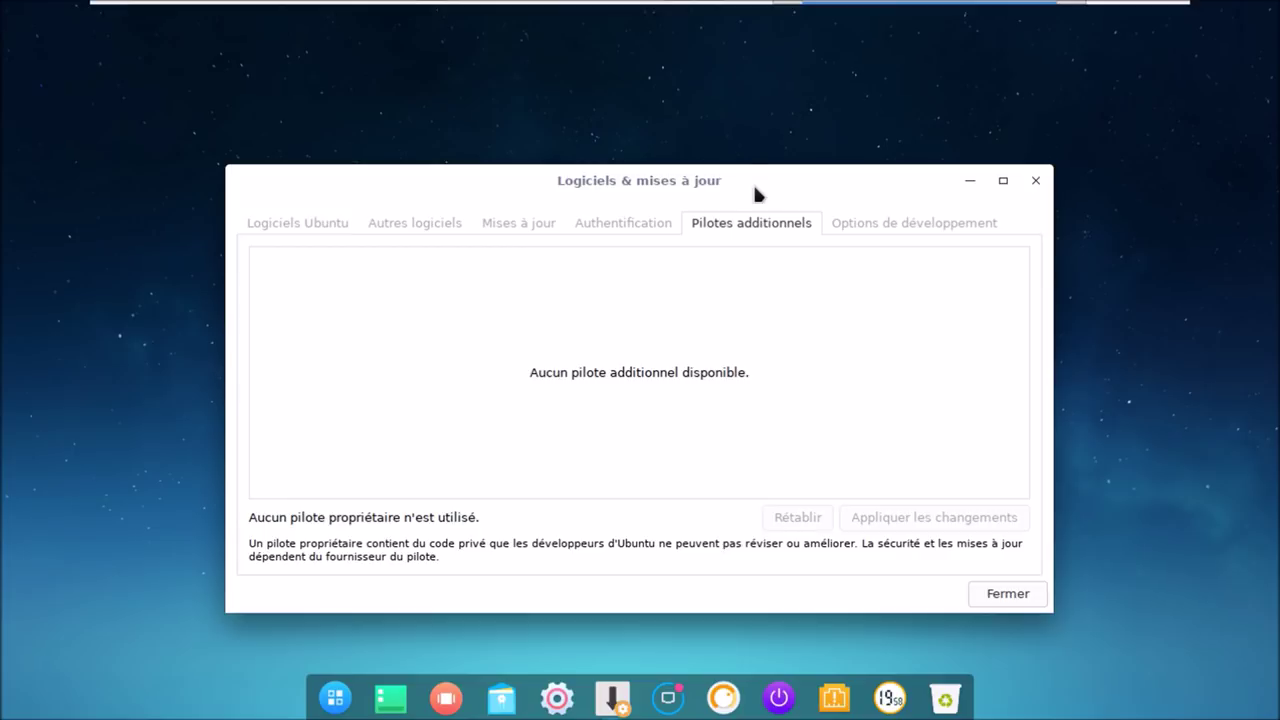
left_click(995, 595)
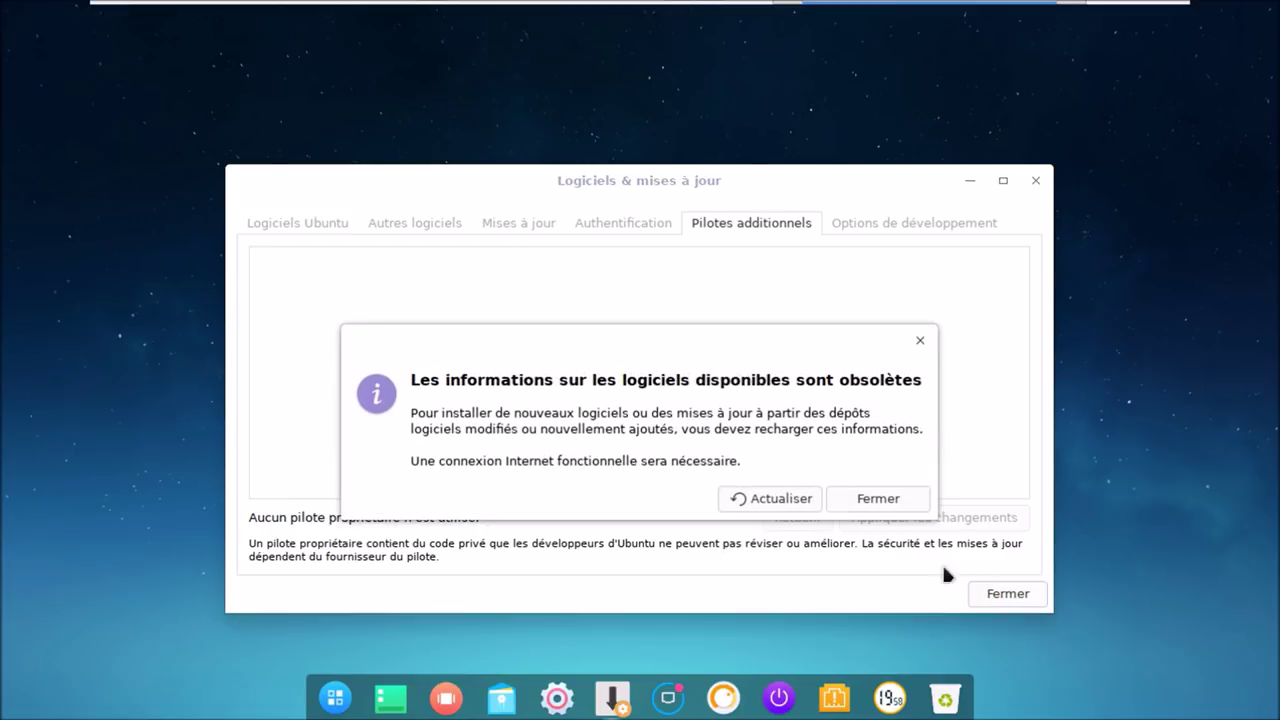
left_click(812, 495)
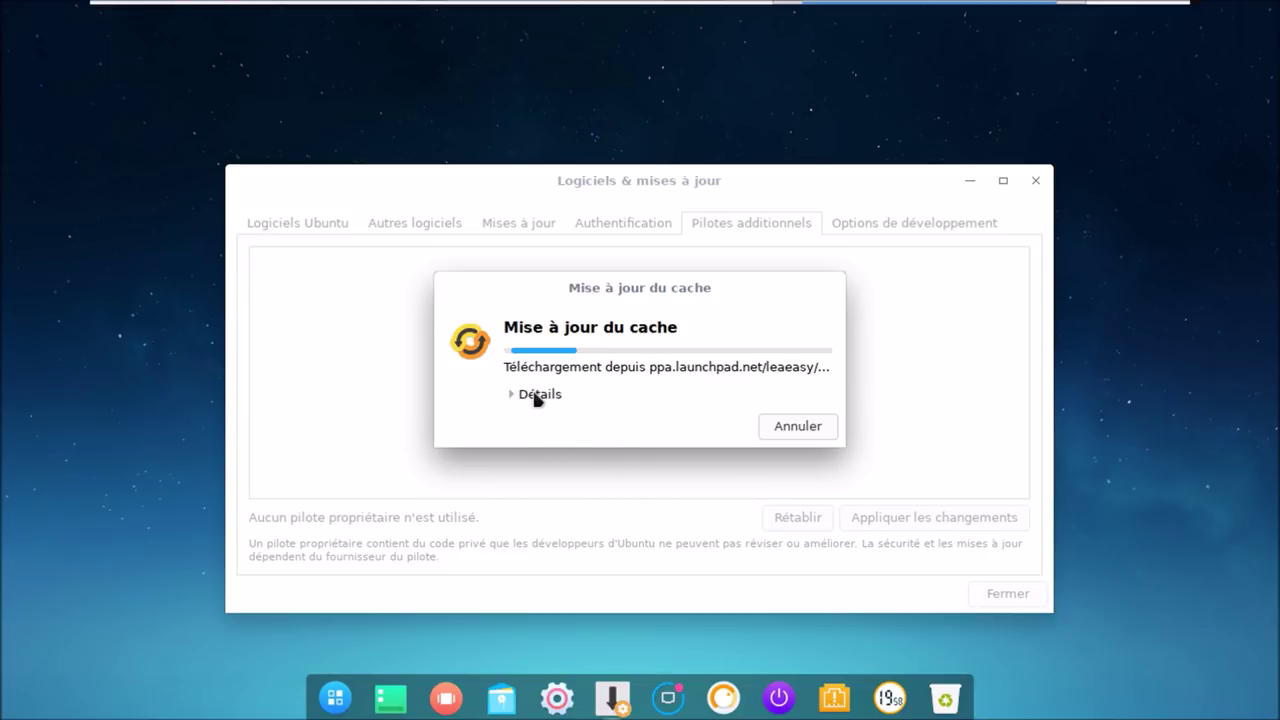
left_click(536, 396)
left_click_drag(589, 244, 582, 214)
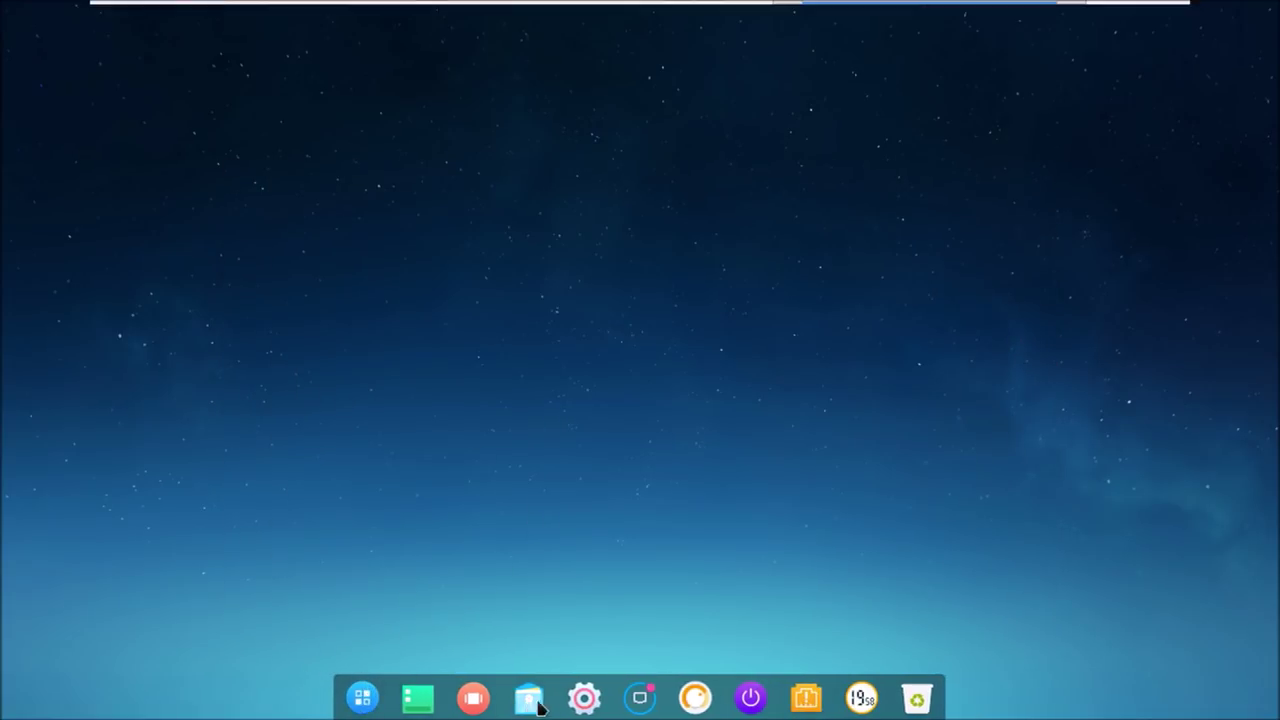
- Turn off 'Activer les effets de fenêtre' in the Control Center's Personnalisation settings
left_click(585, 700)
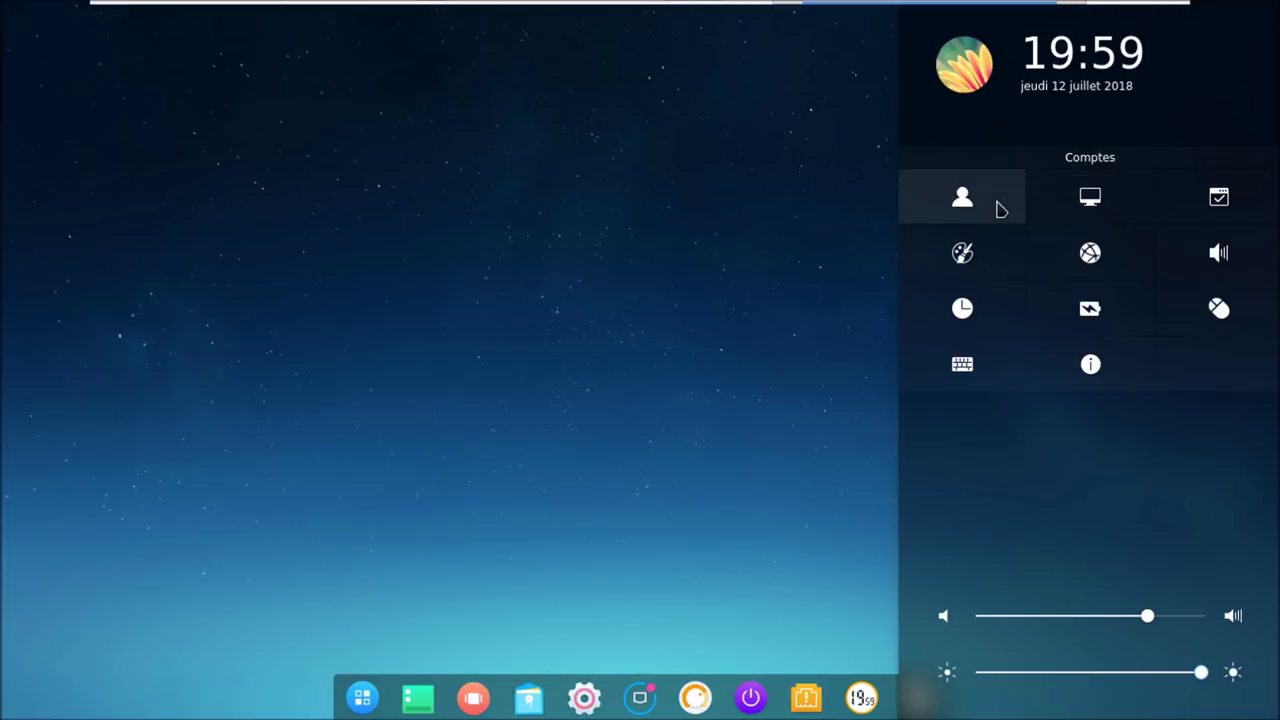
left_click(996, 205)
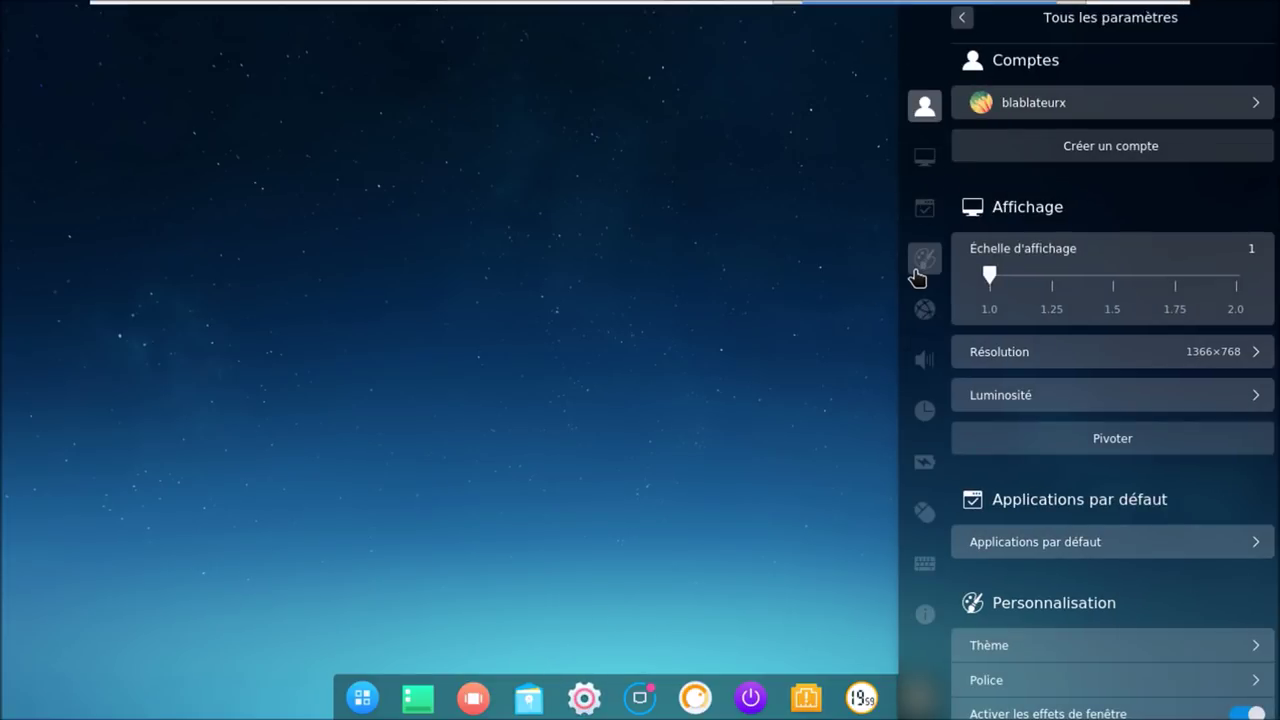
left_click(922, 262)
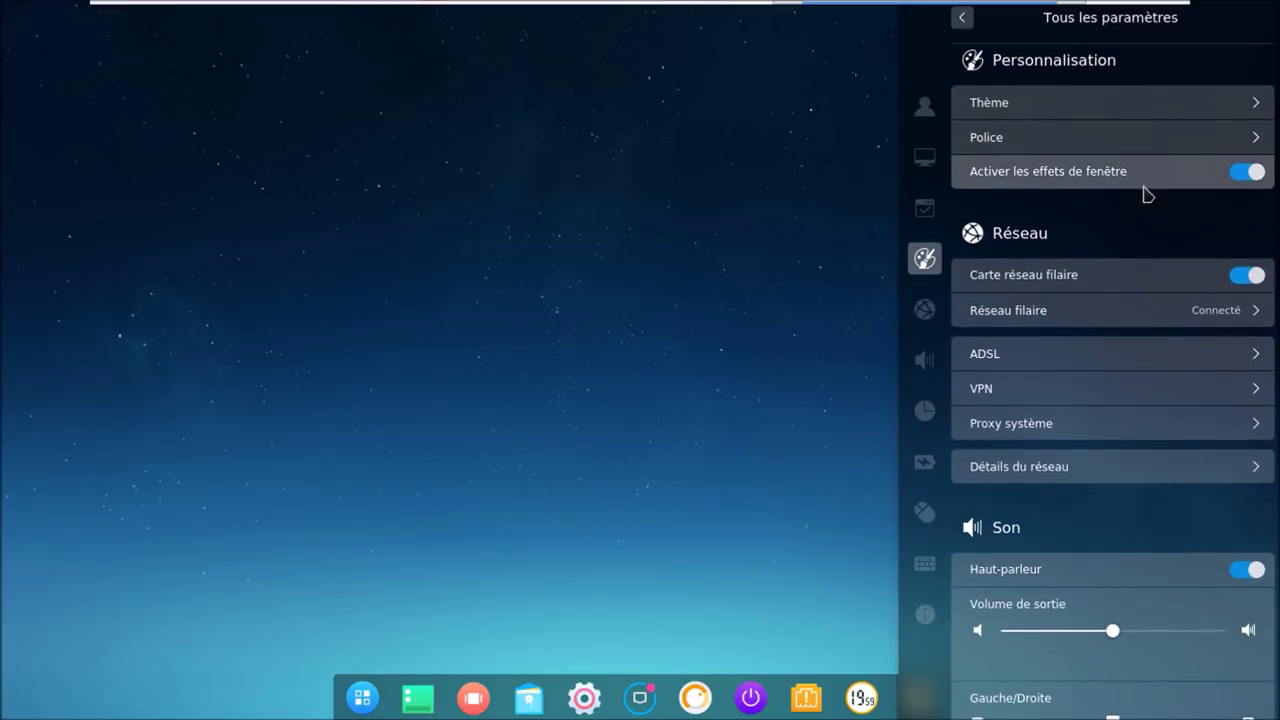
left_click(1241, 183)
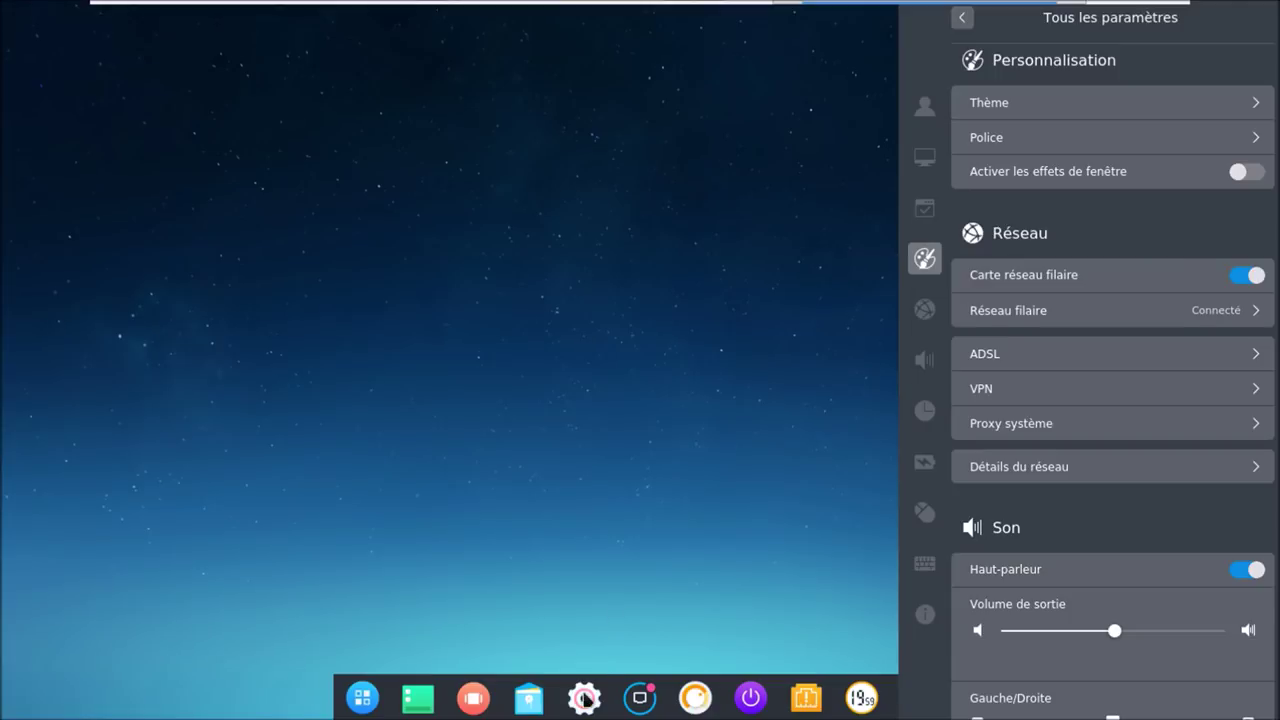
left_click(365, 700)
left_click(371, 705)
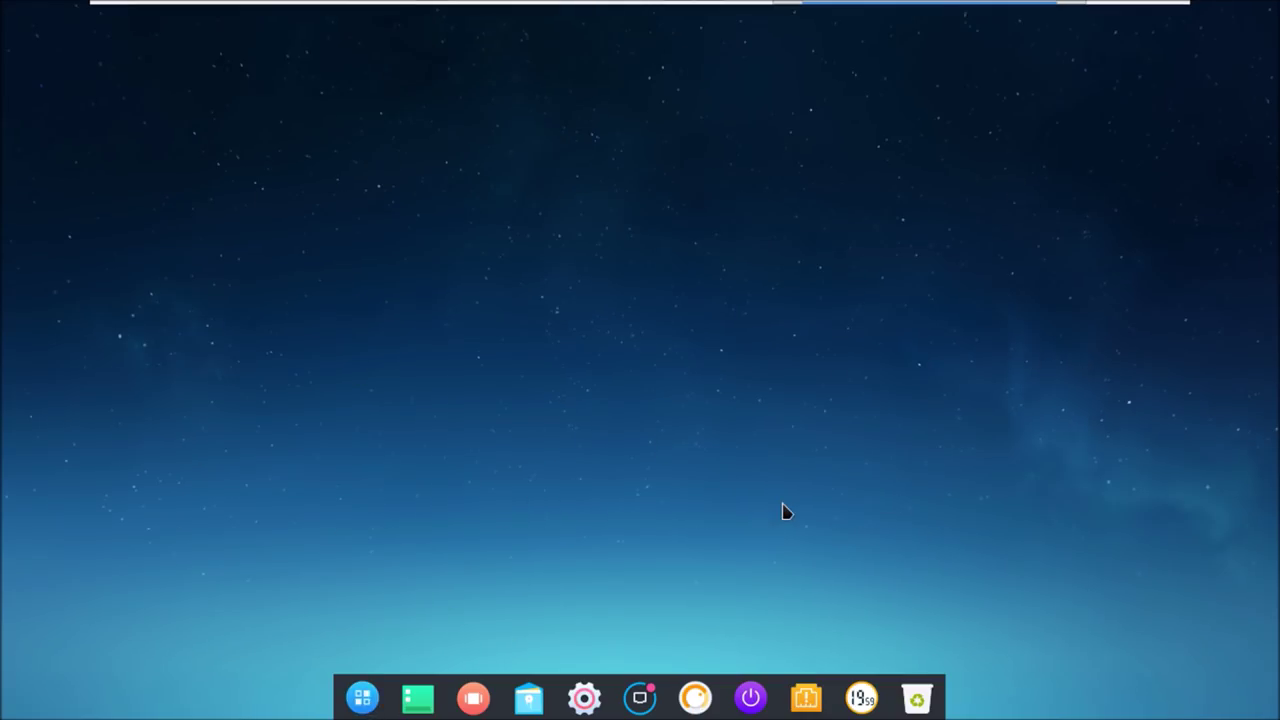
- Test the file manager without effects by maximising, restoring and closing it, then return to settings and the launcher
left_click(584, 697)
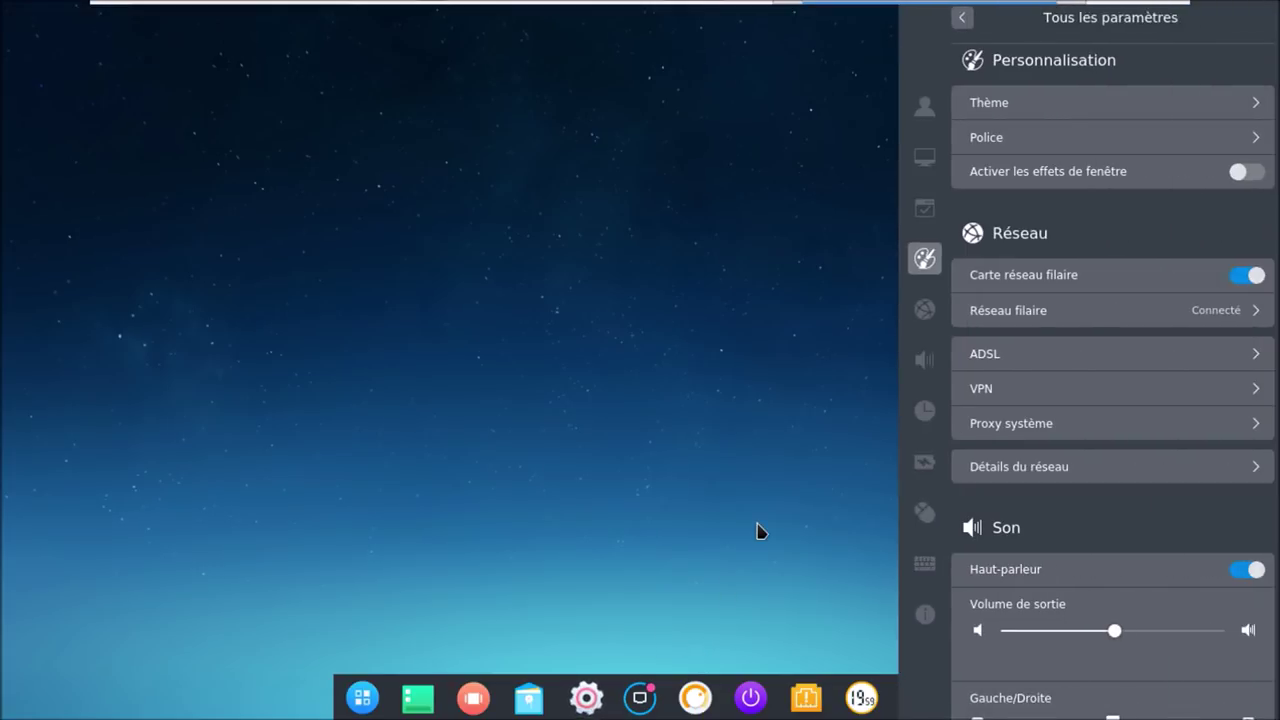
left_click(528, 697)
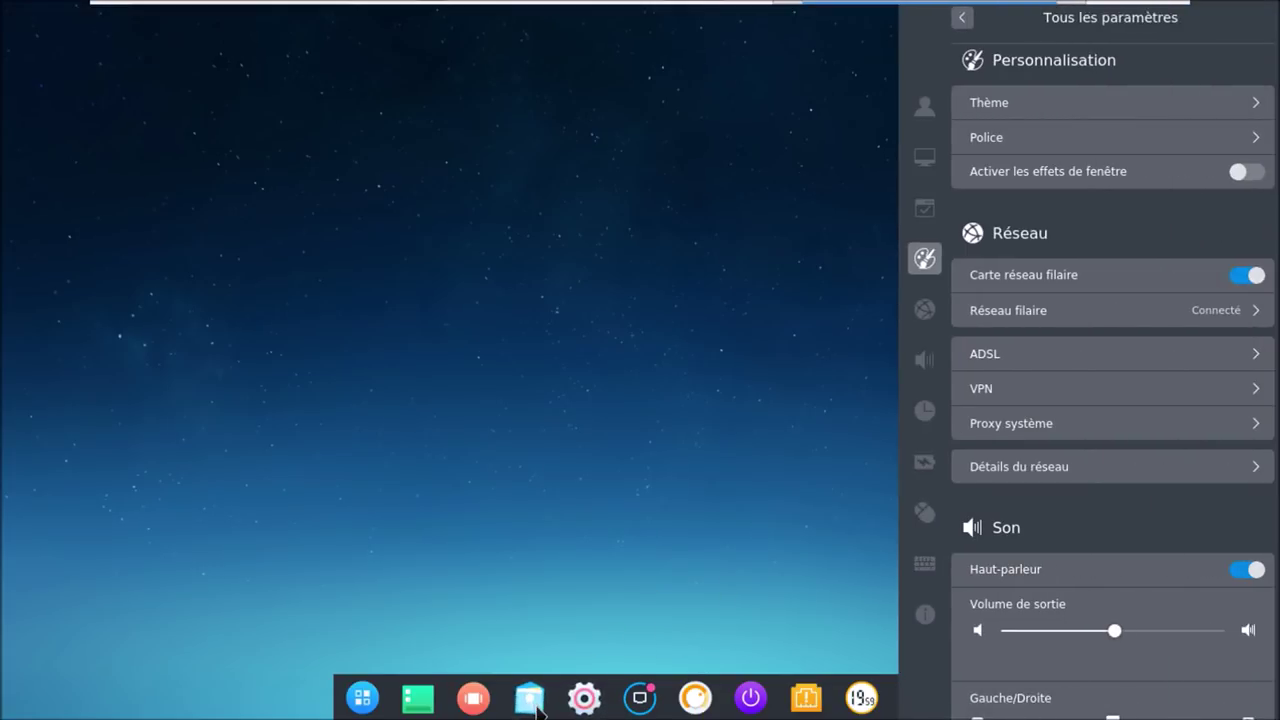
left_click(365, 702)
left_click(367, 705)
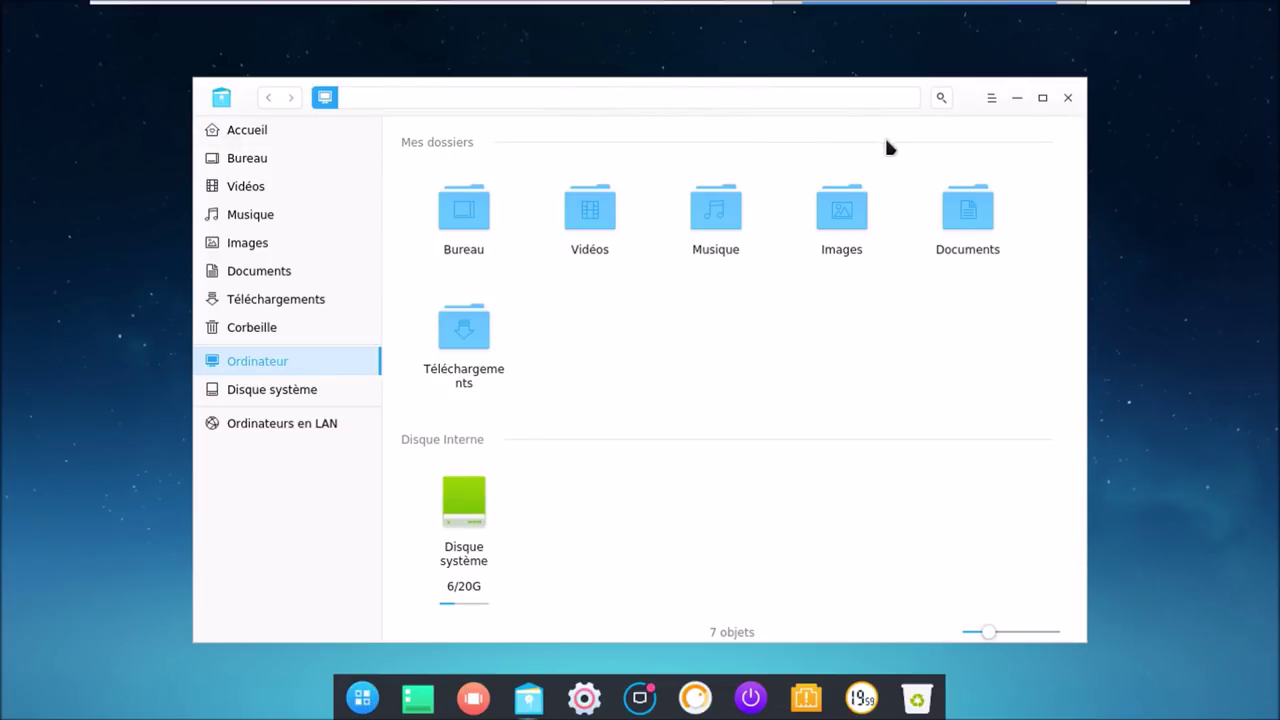
left_click(1040, 97)
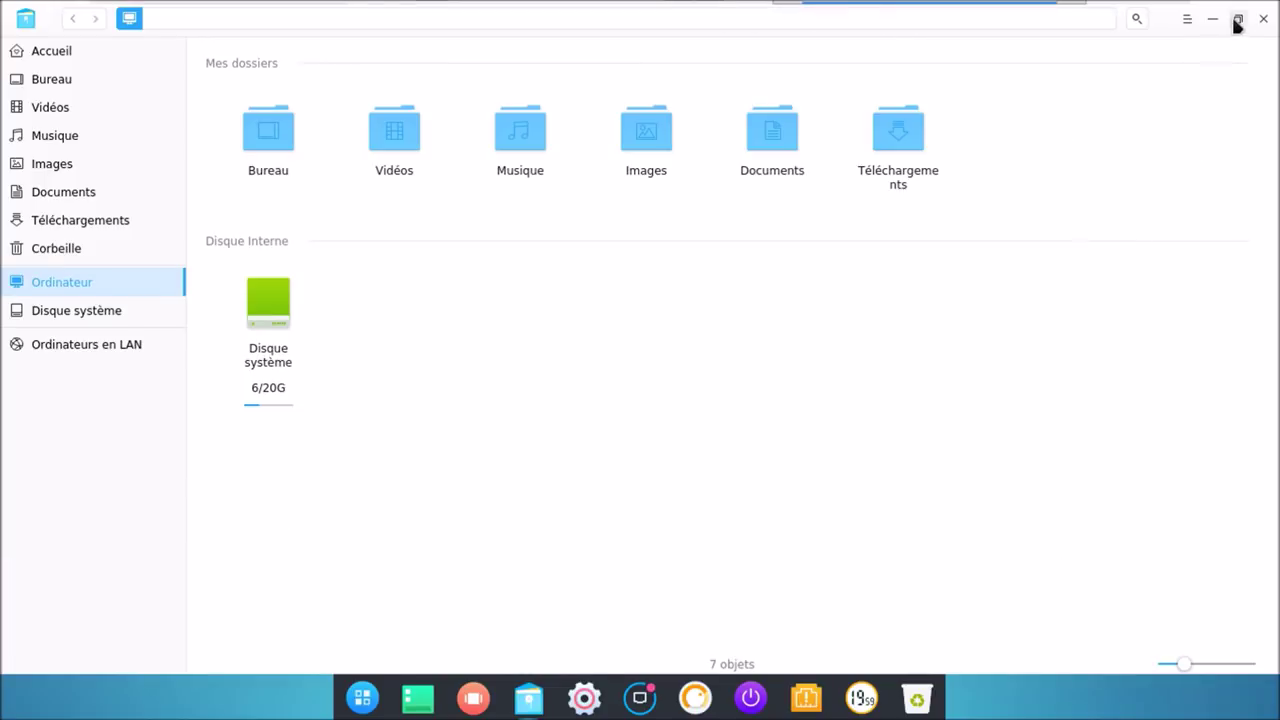
left_click(1237, 19)
left_click(1069, 98)
left_click(590, 697)
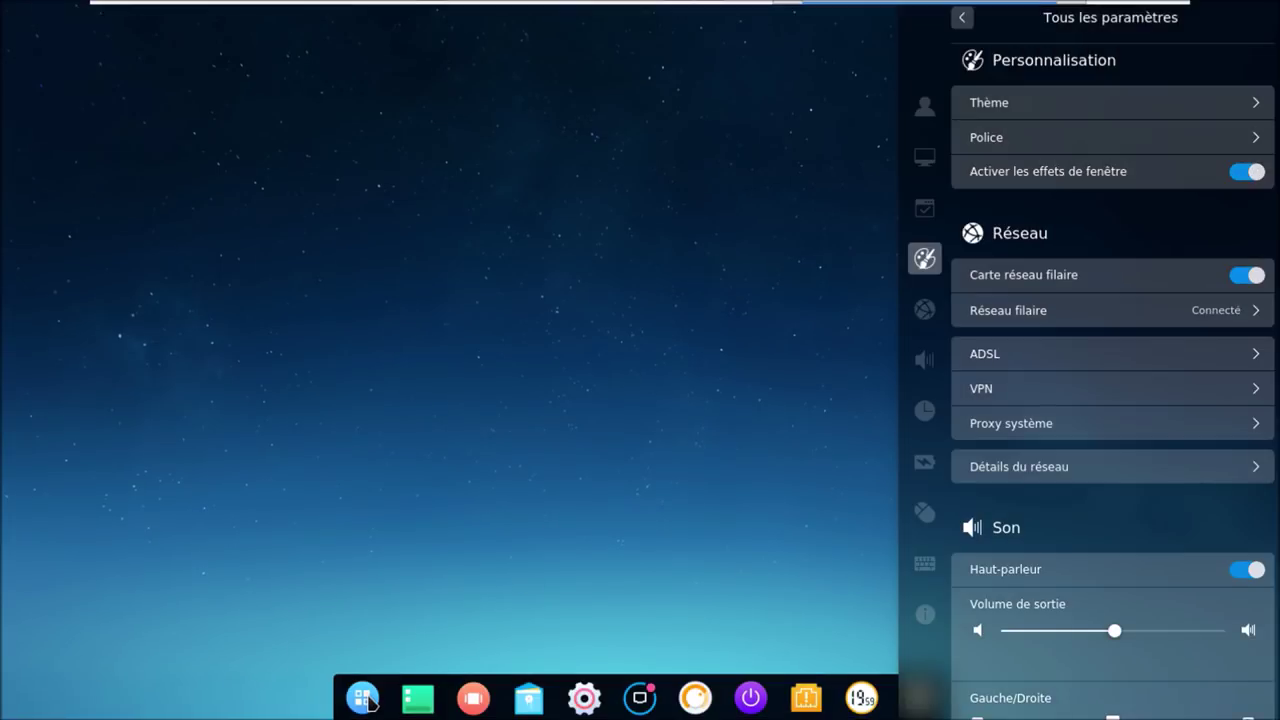
left_click(366, 702)
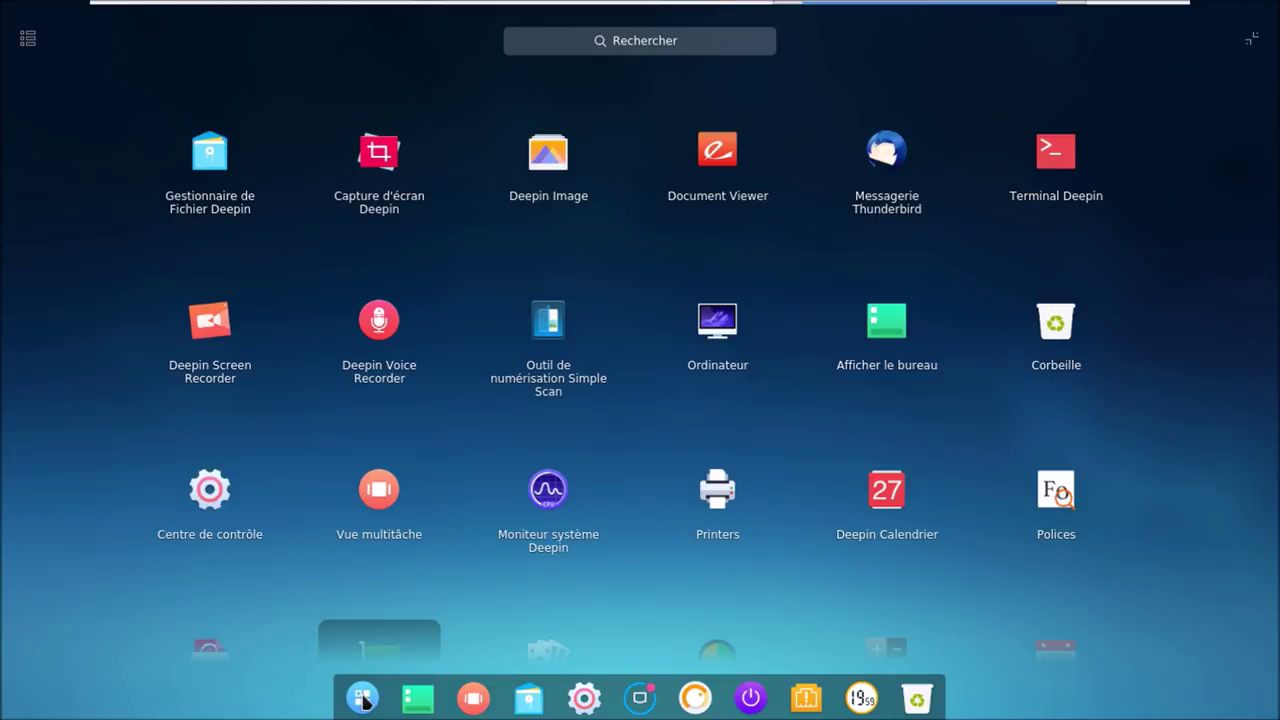
- Launch Terminal Deepin and Deepin Image from the launcher, and the file manager from the dock
left_click(363, 702)
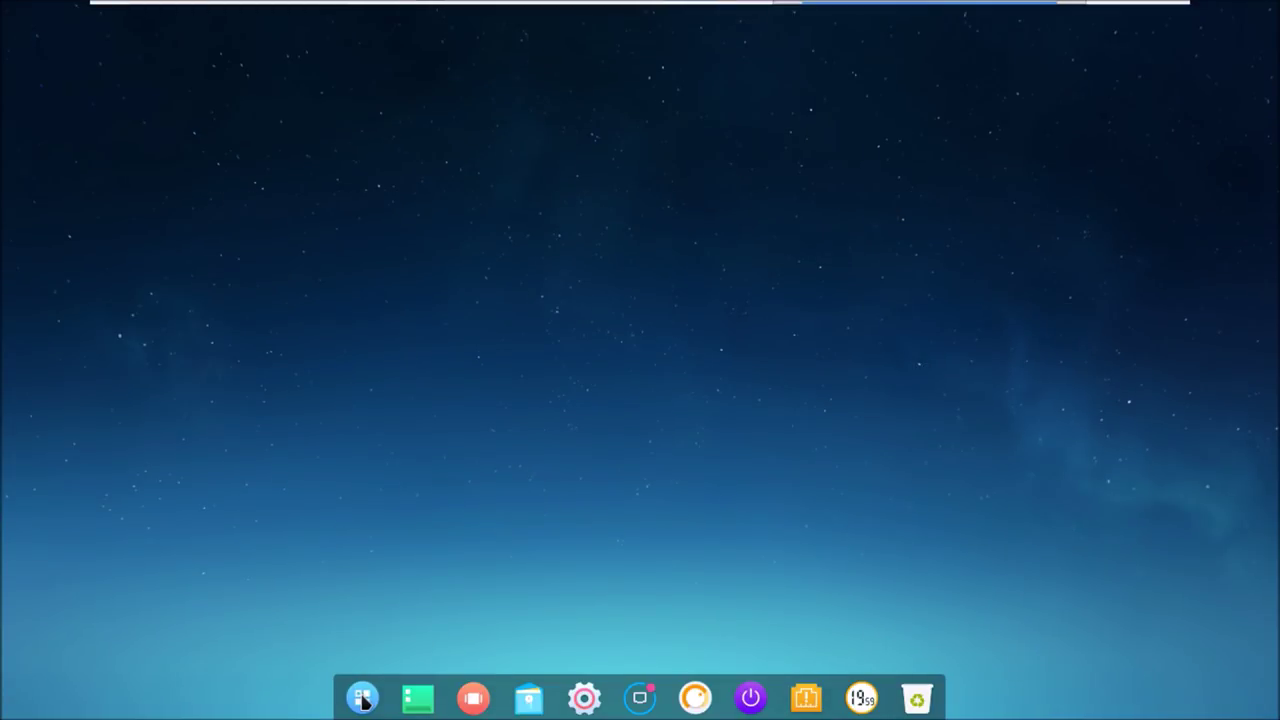
left_click(360, 700)
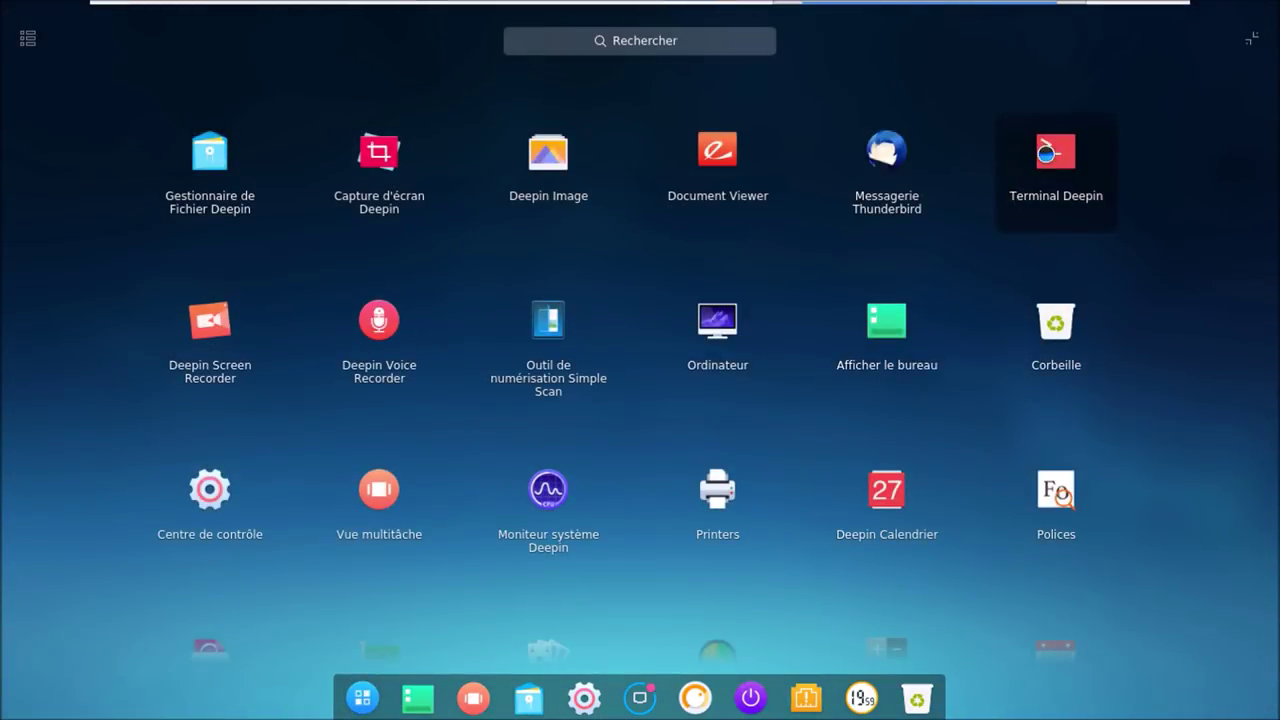
left_click(1056, 165)
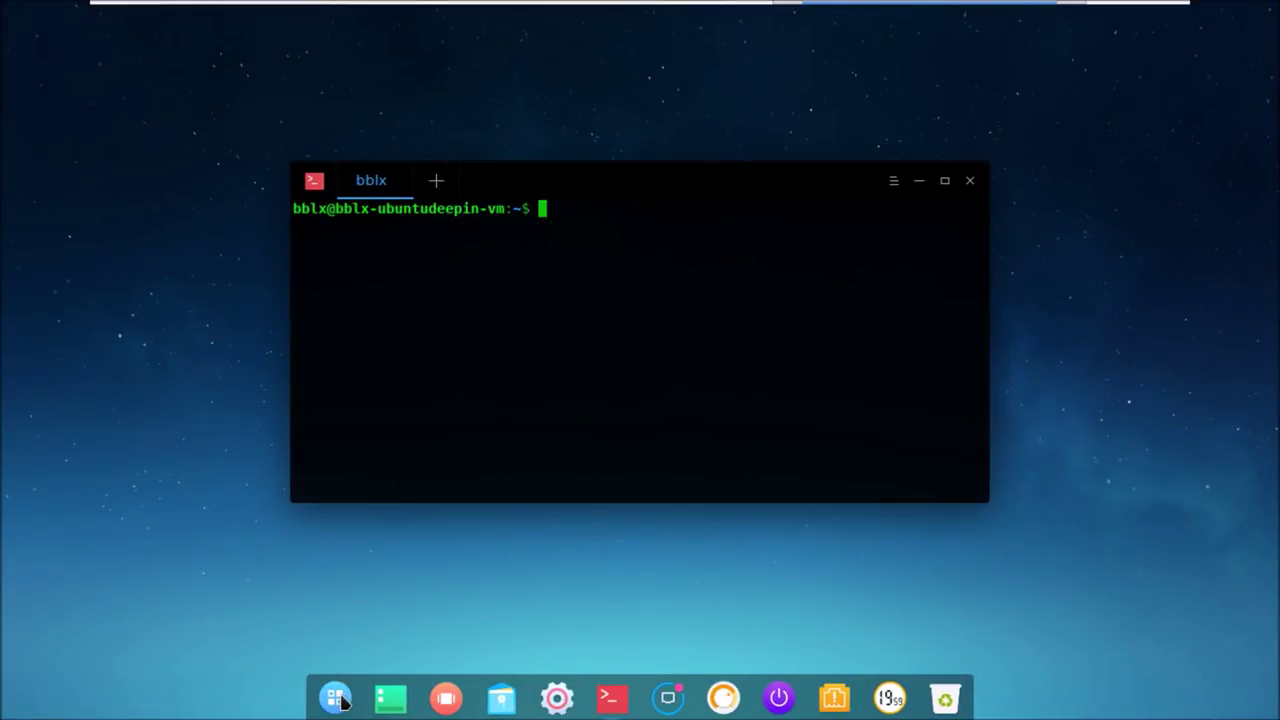
left_click(338, 700)
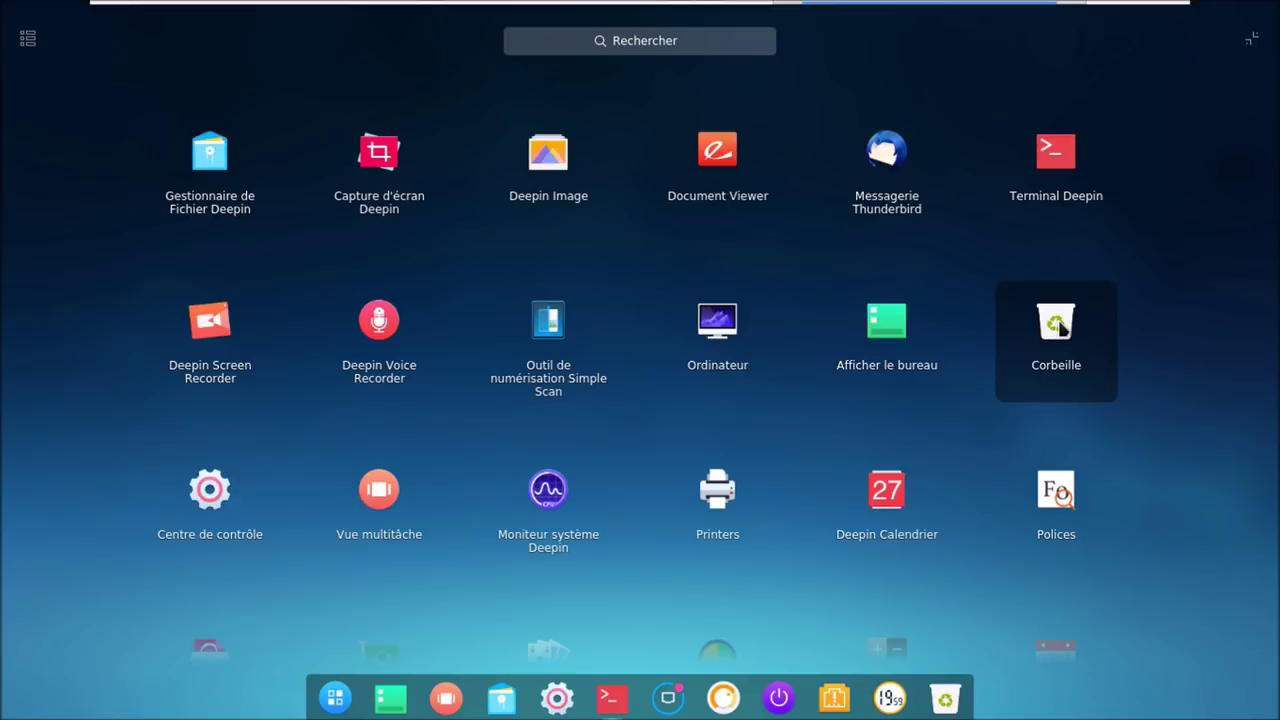
left_click(537, 170)
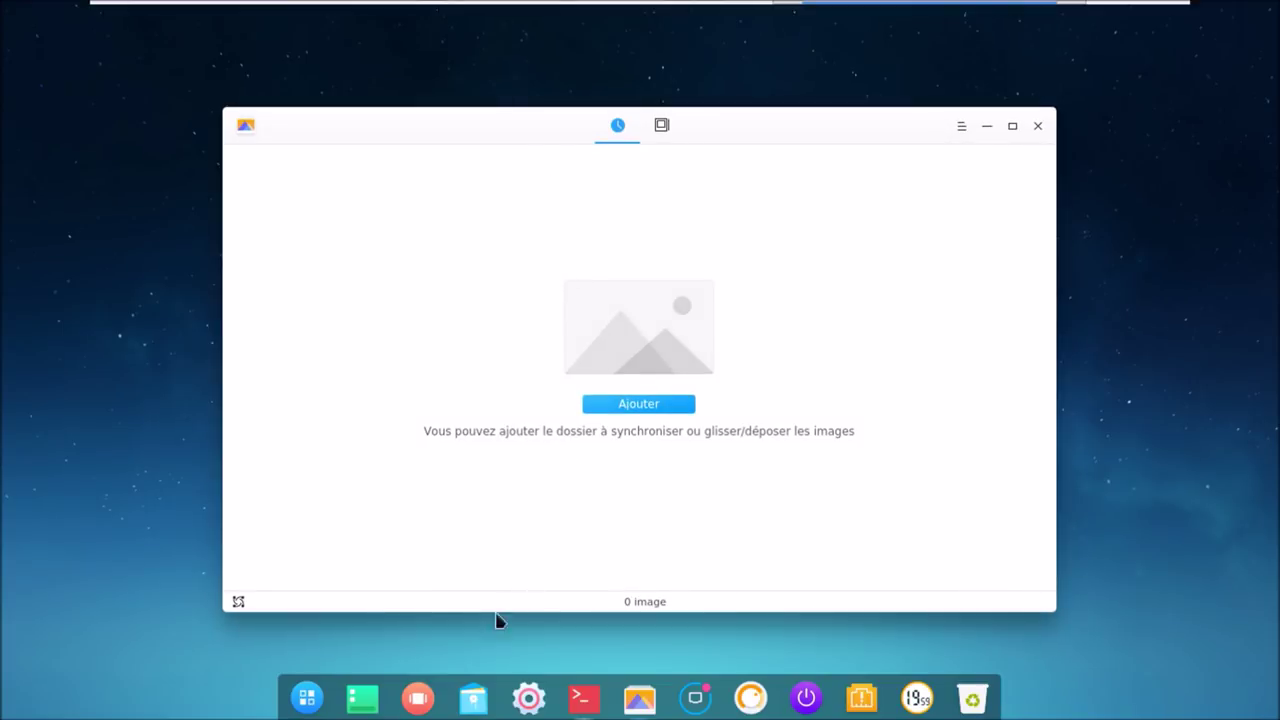
left_click(470, 695)
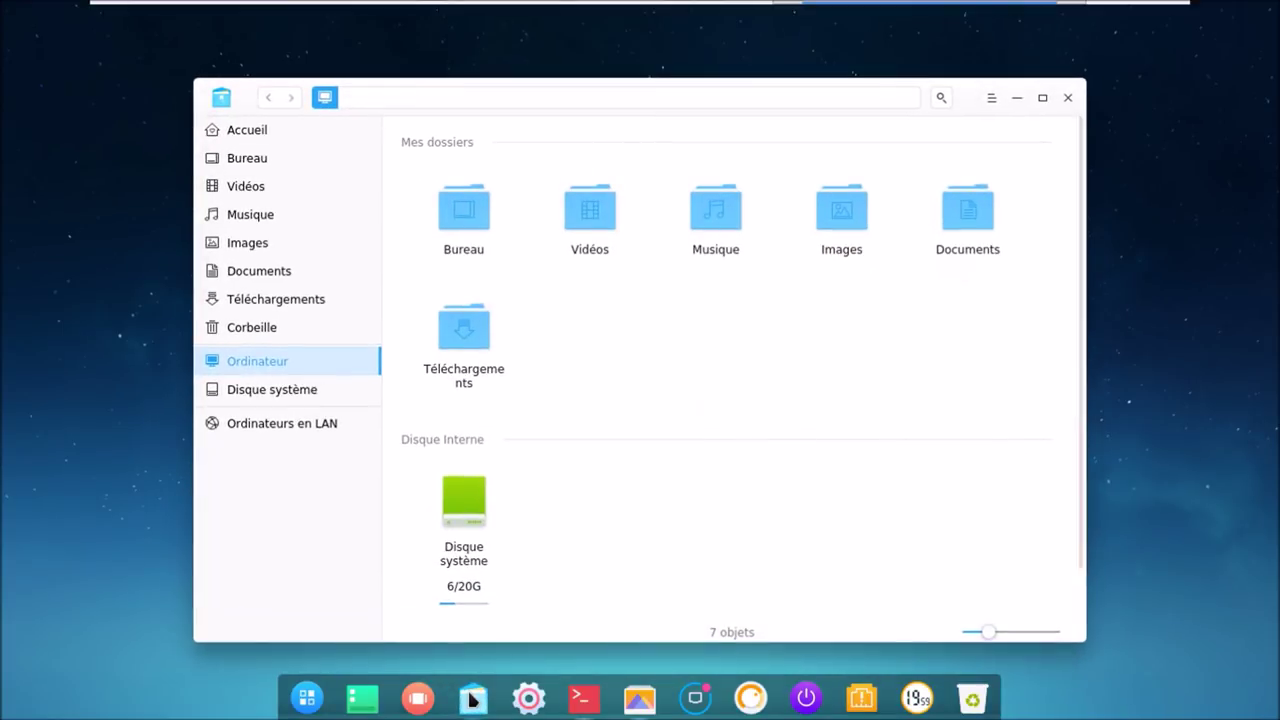
- In the multitasking view, move the file manager to workspace 2 and the image viewer to workspace 3, then switch between workspaces
left_click(418, 699)
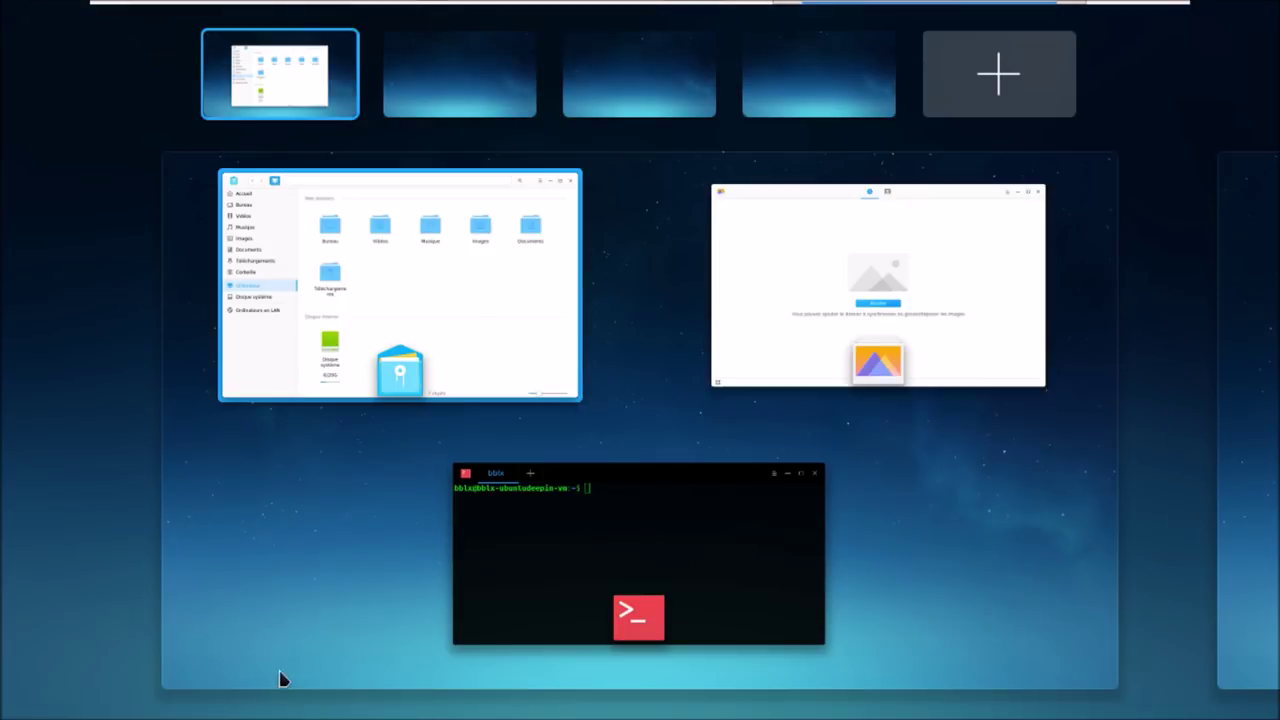
left_click_drag(457, 309, 494, 86)
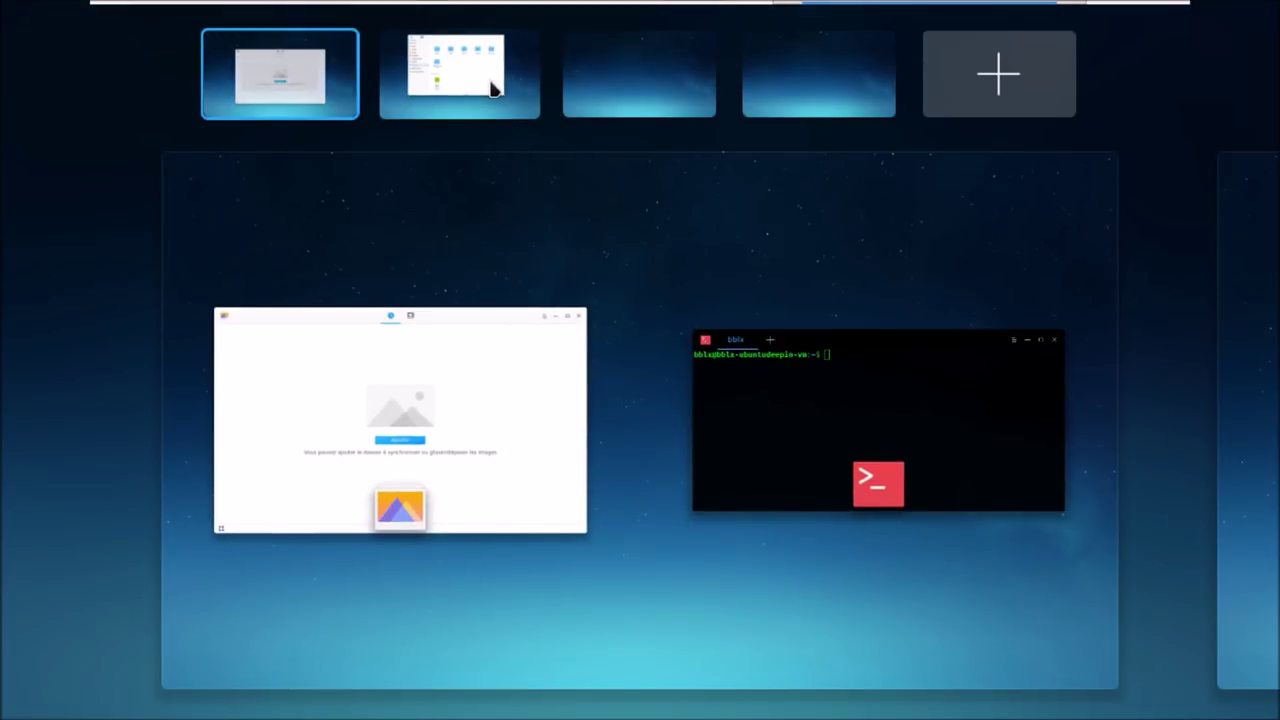
left_click_drag(483, 495, 638, 78)
left_click(629, 108)
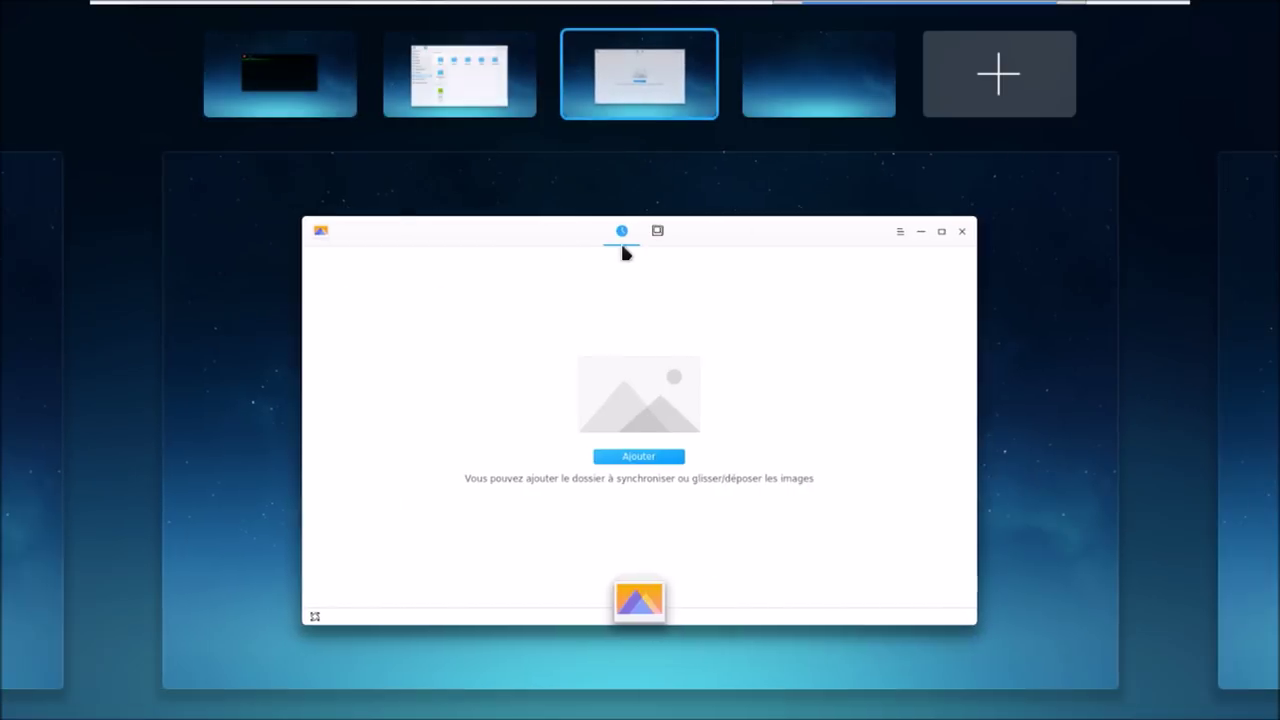
left_click(486, 100)
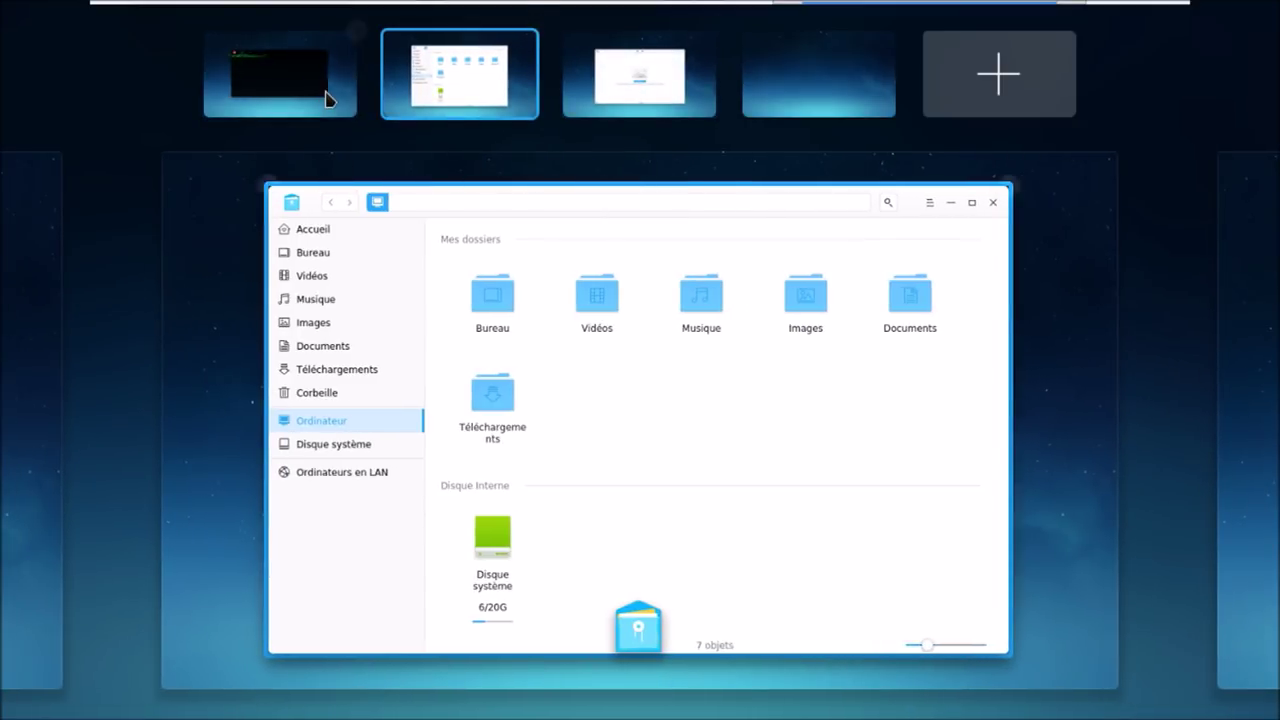
left_click(329, 94)
left_click(645, 58)
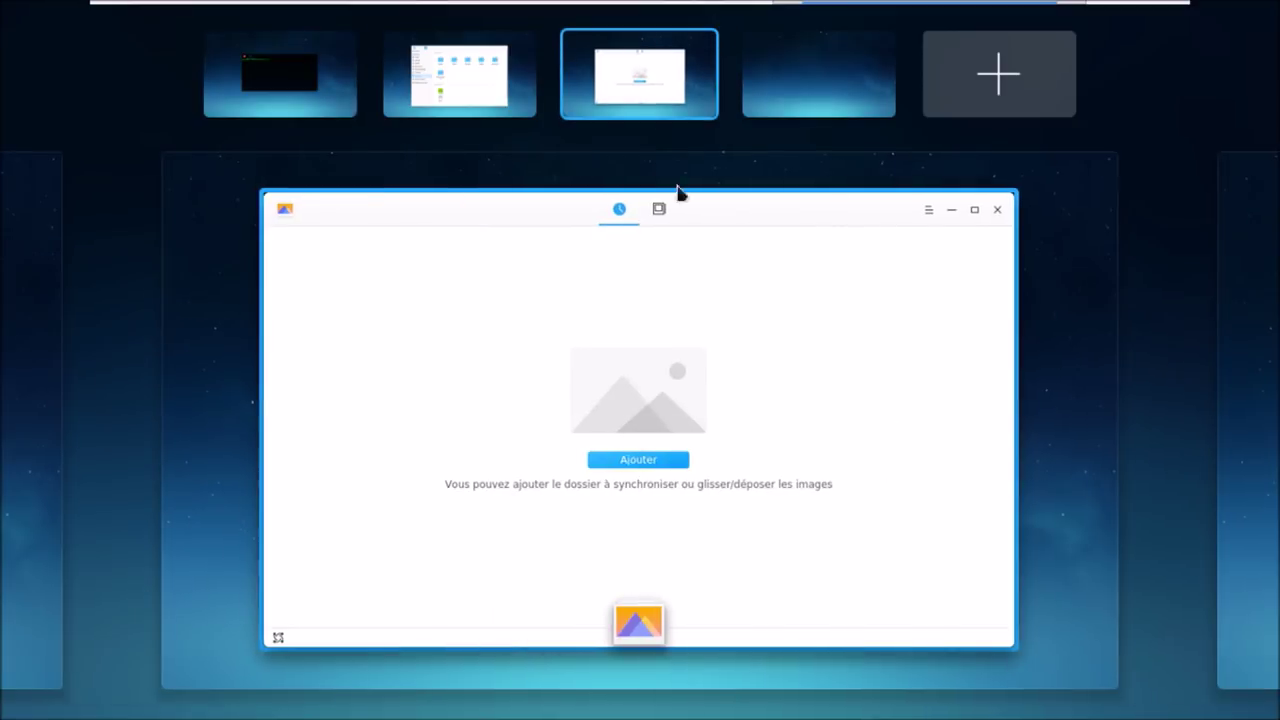
- Close the image viewer, file manager and terminal on workspaces 3, 2 and 1, returning to the empty desktop
left_click(1013, 193)
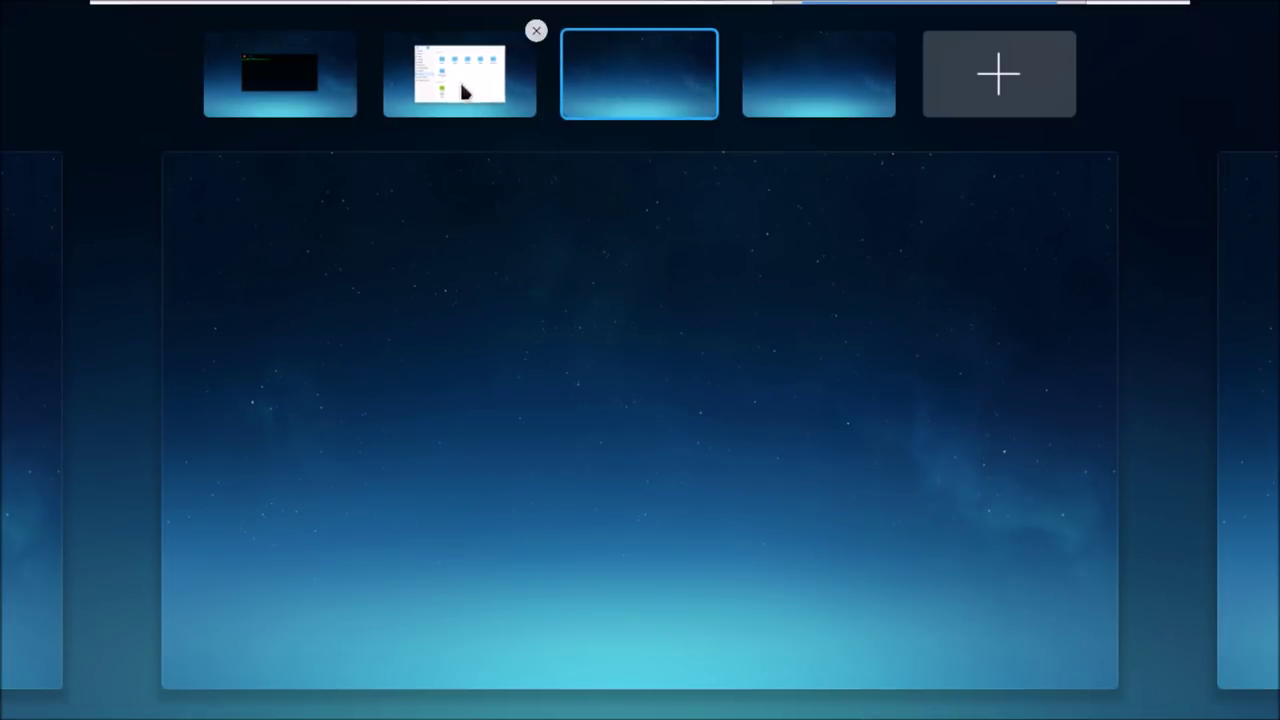
left_click(466, 92)
left_click(1007, 192)
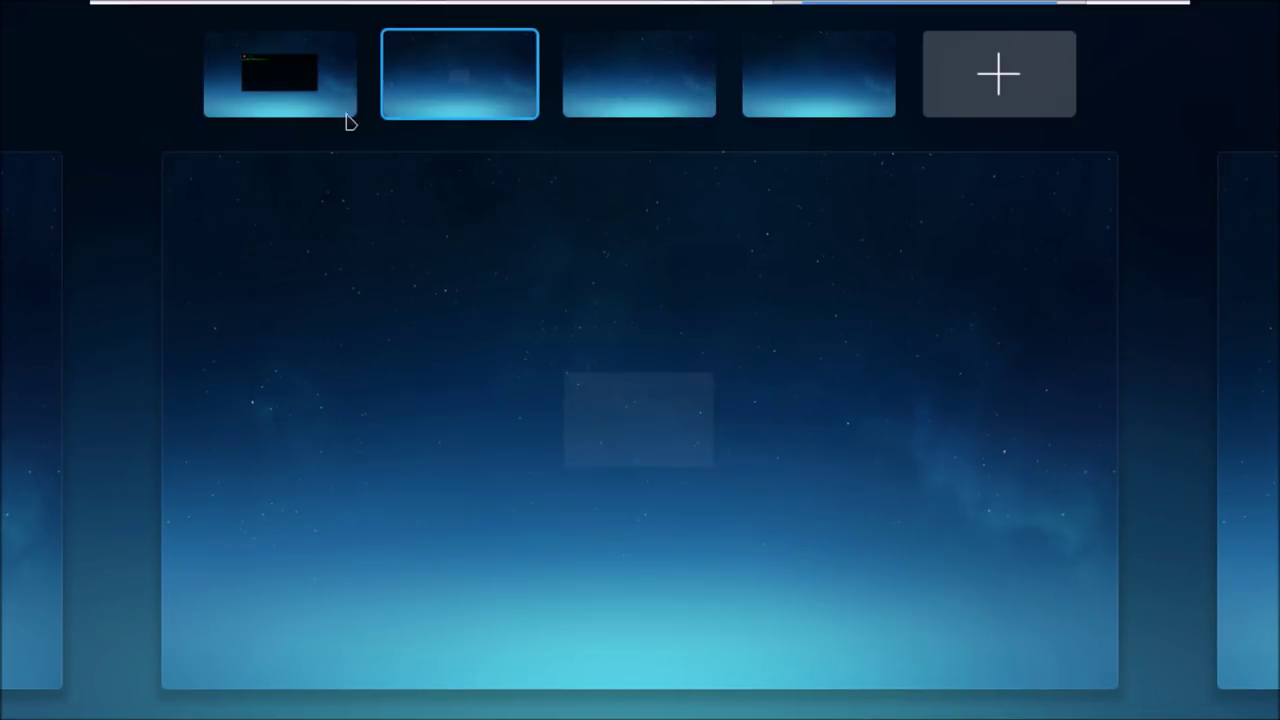
left_click(280, 72)
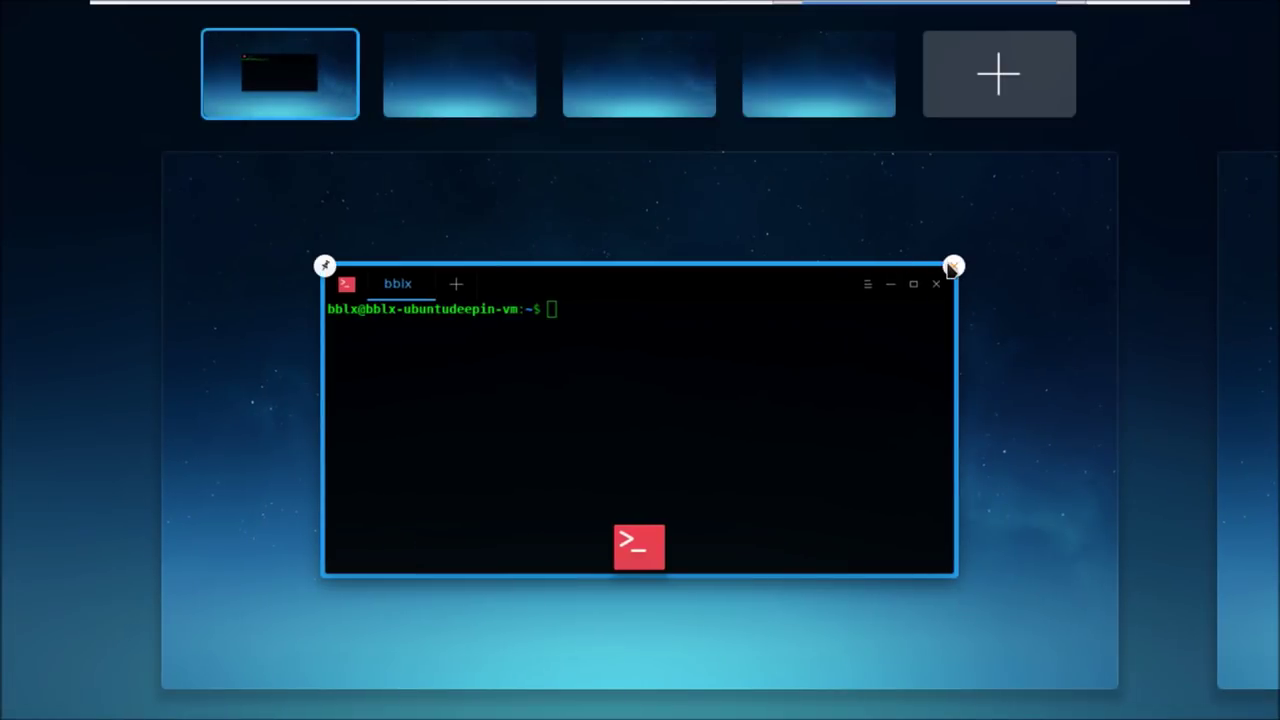
left_click(953, 269)
left_click(474, 414)
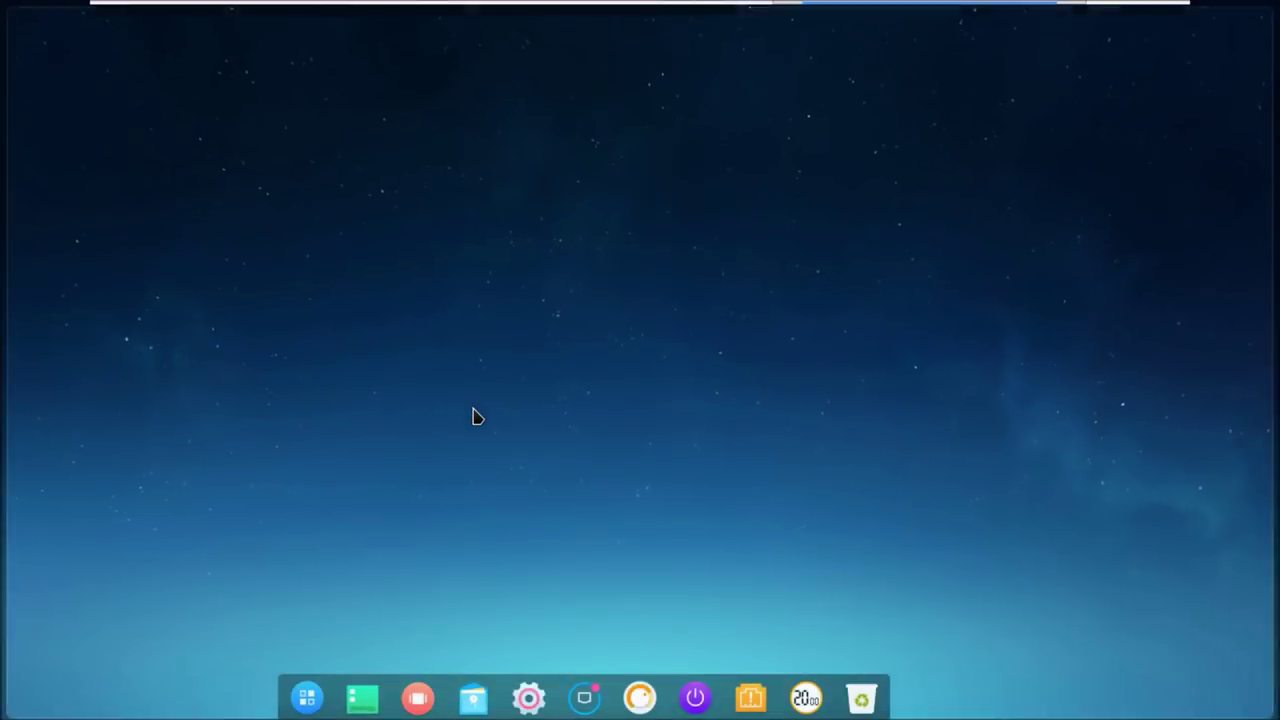